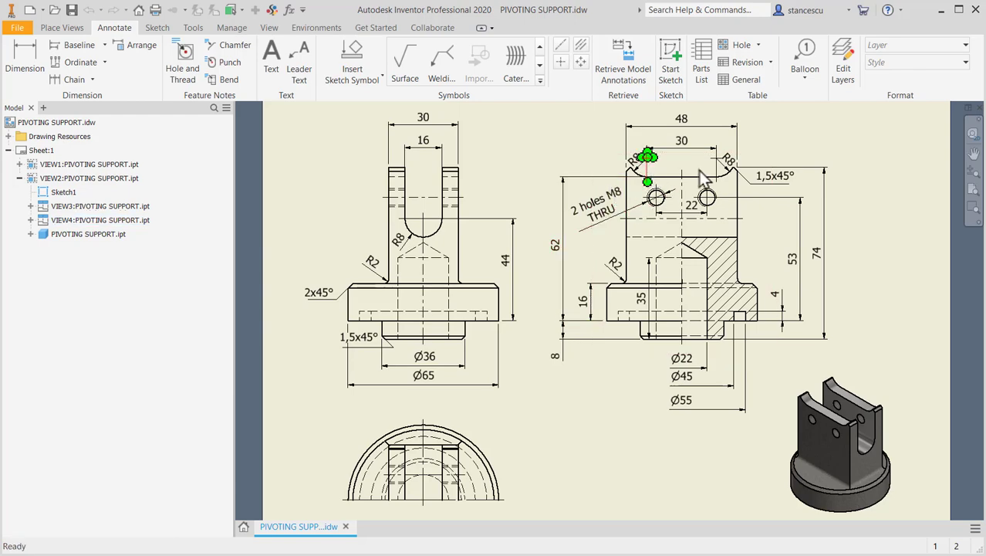
scroll(729, 173, "up", 5)
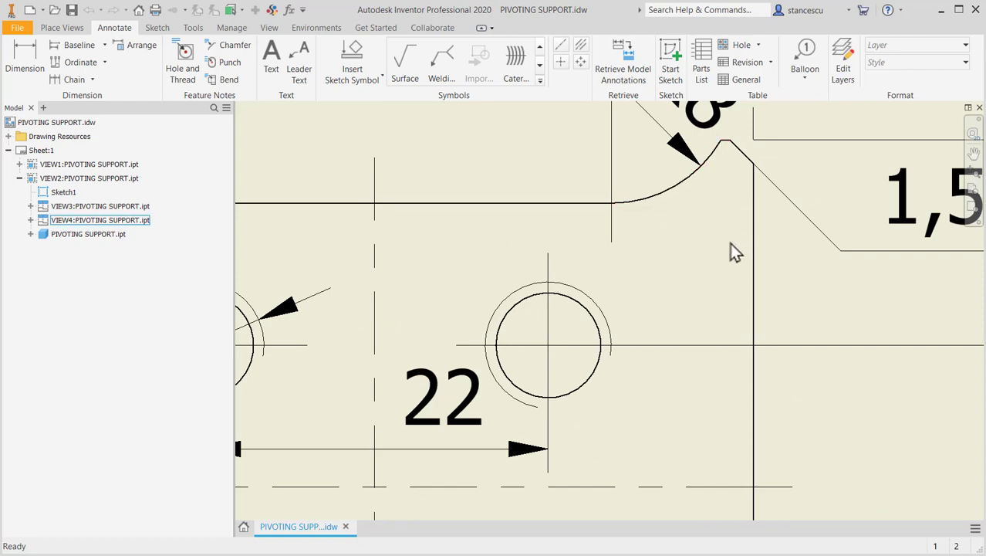
scroll(726, 245, "down", 10)
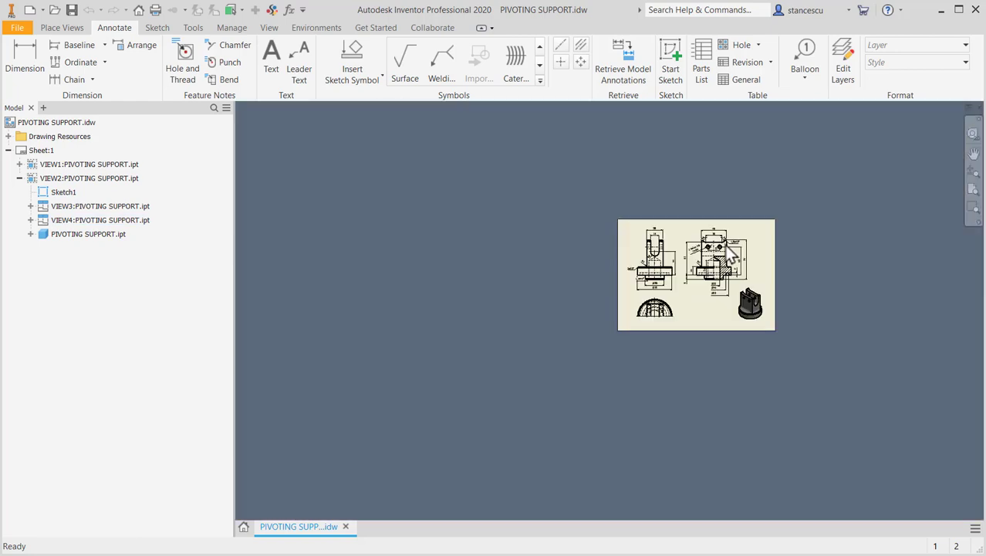
scroll(725, 247, "up", 3)
scroll(724, 257, "up", 3)
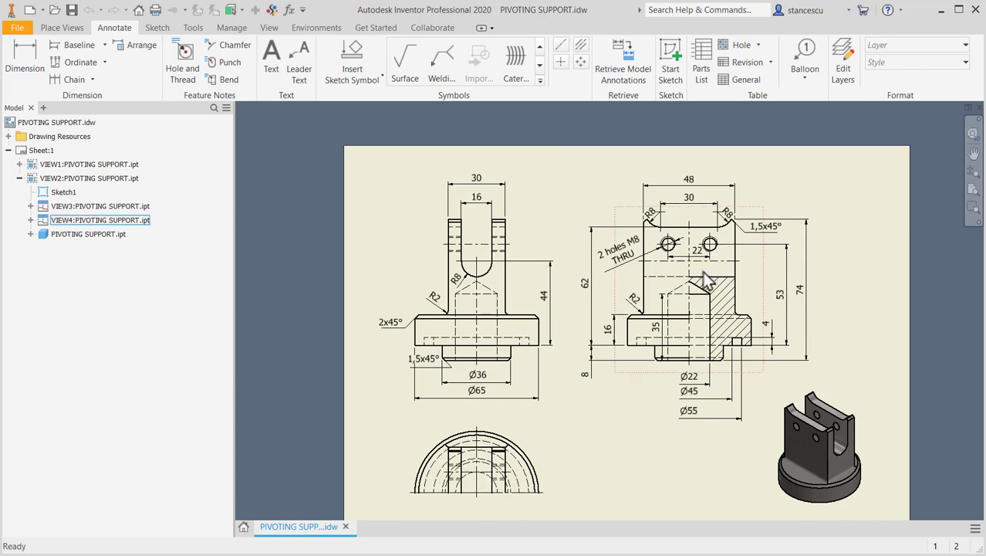
scroll(705, 274, "up", 1)
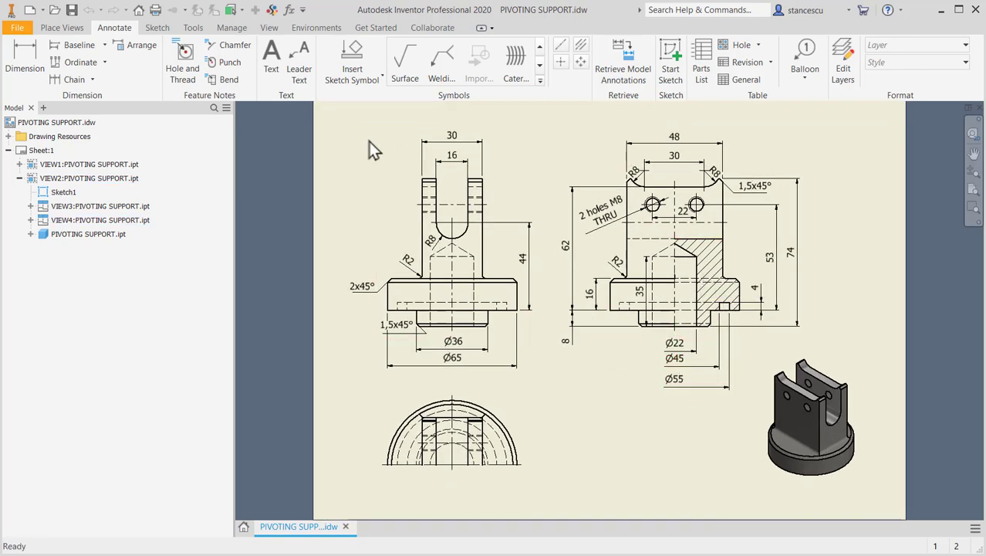
- Create a new part and start a 2D sketch on the XY plane
left_click(27, 11)
double_click(464, 127)
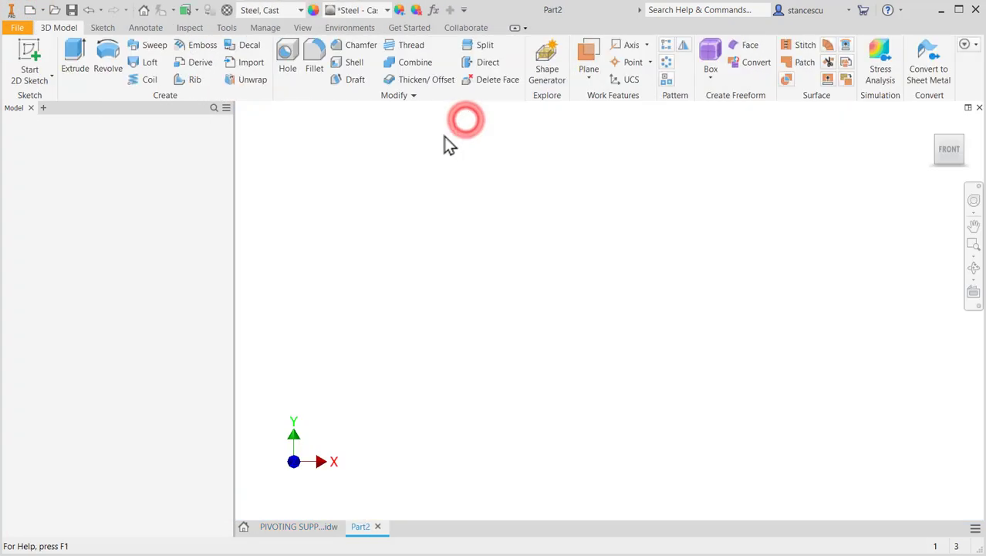
left_click(33, 56)
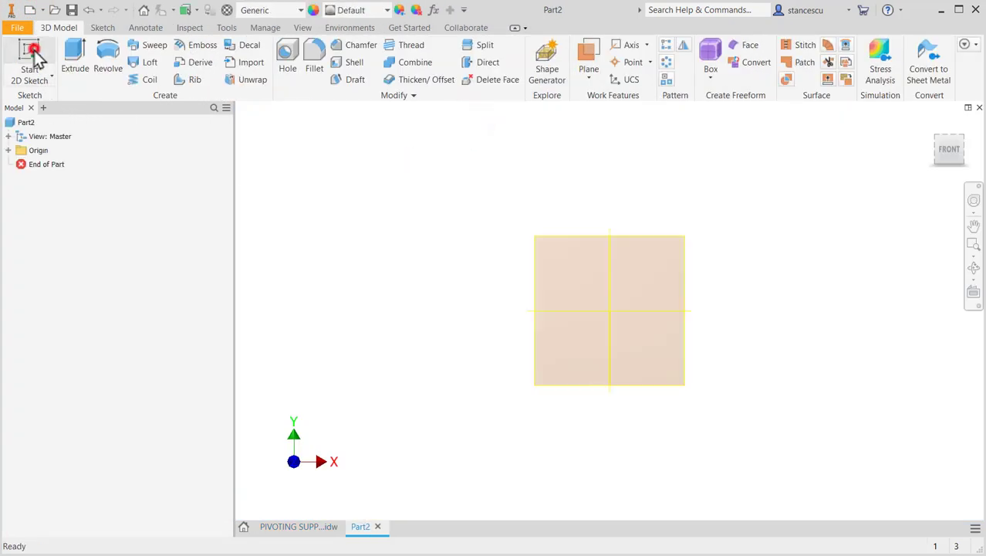
left_click(532, 195)
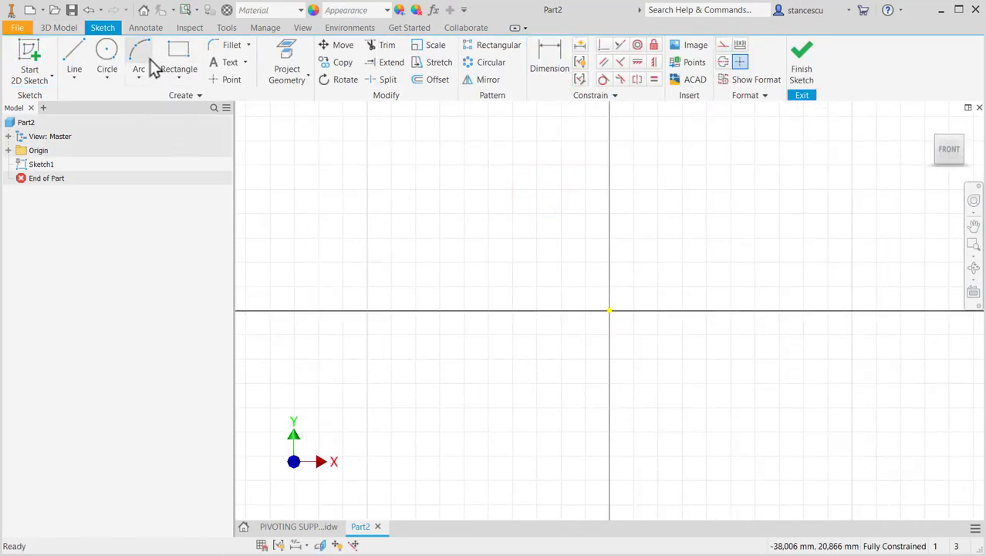
- Sketch connected lines from the origin about 11.6 mm up, 18.6 mm right and 5.2 mm down for the outer profile
left_click(80, 56)
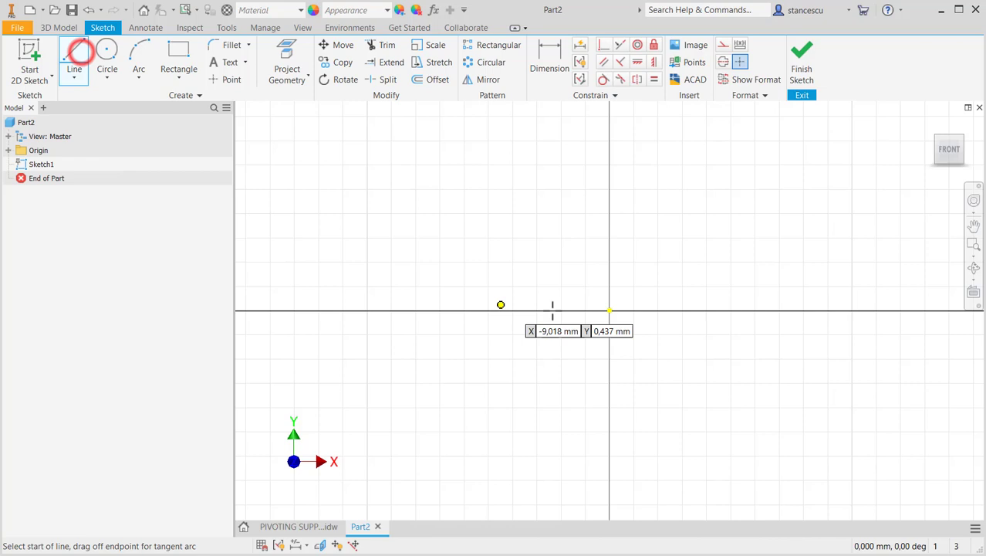
left_click(610, 309)
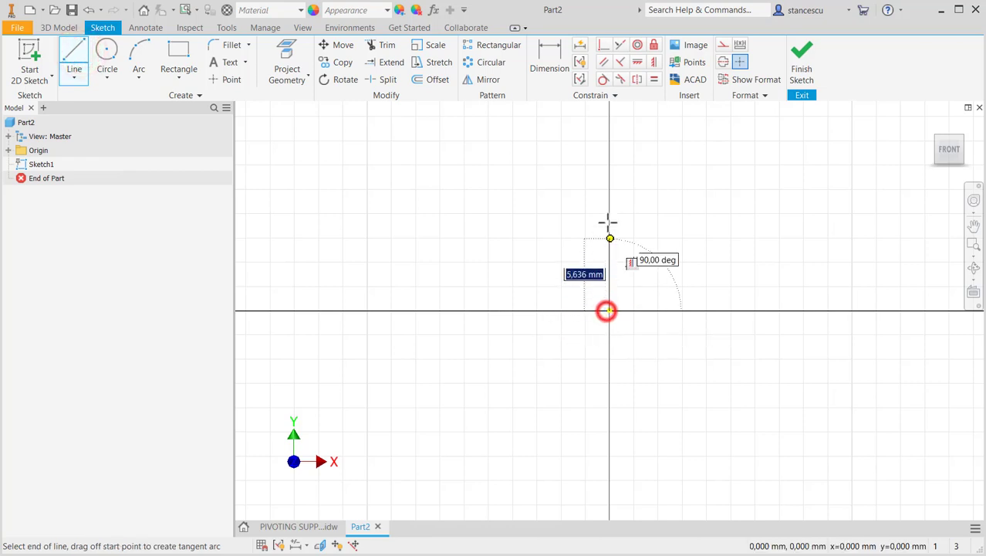
left_click(610, 169)
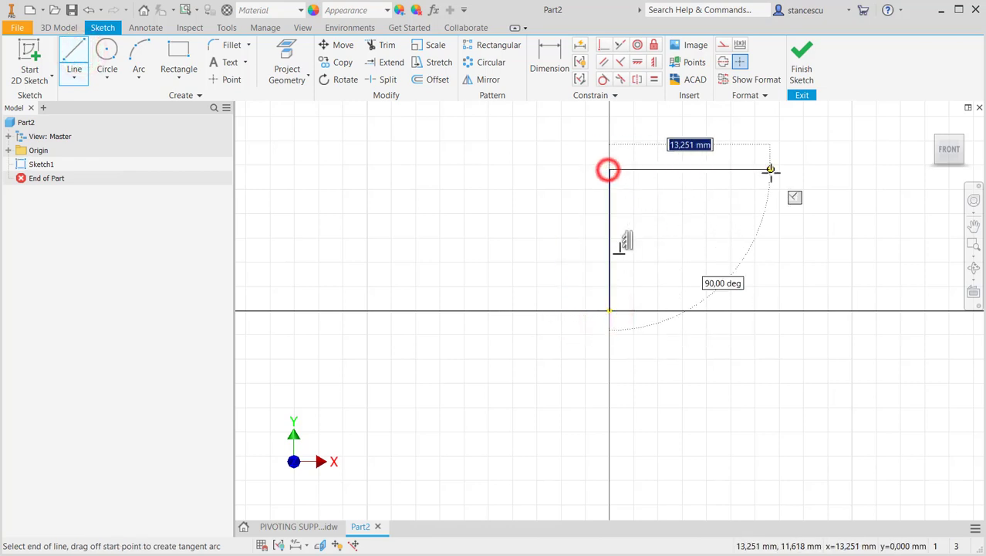
left_click(835, 169)
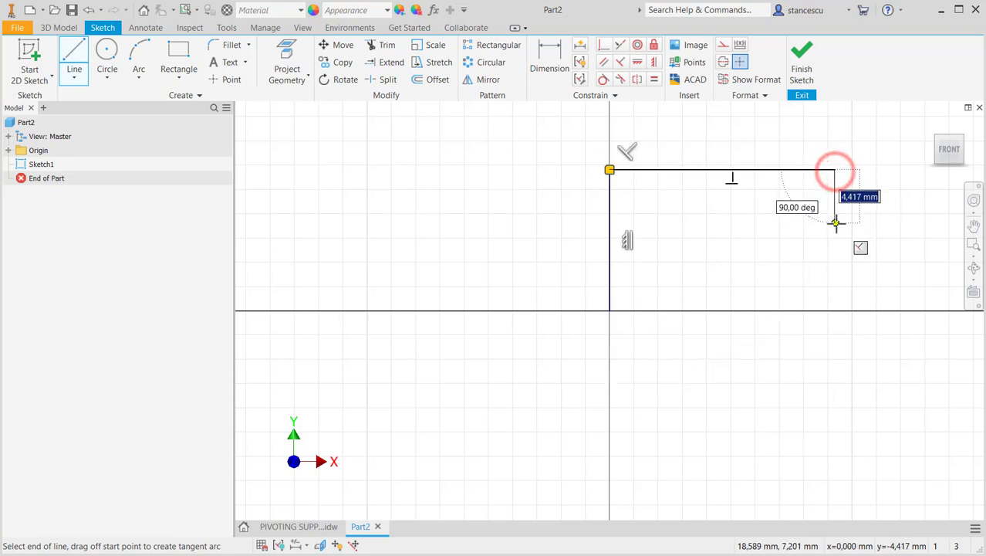
left_click(835, 230)
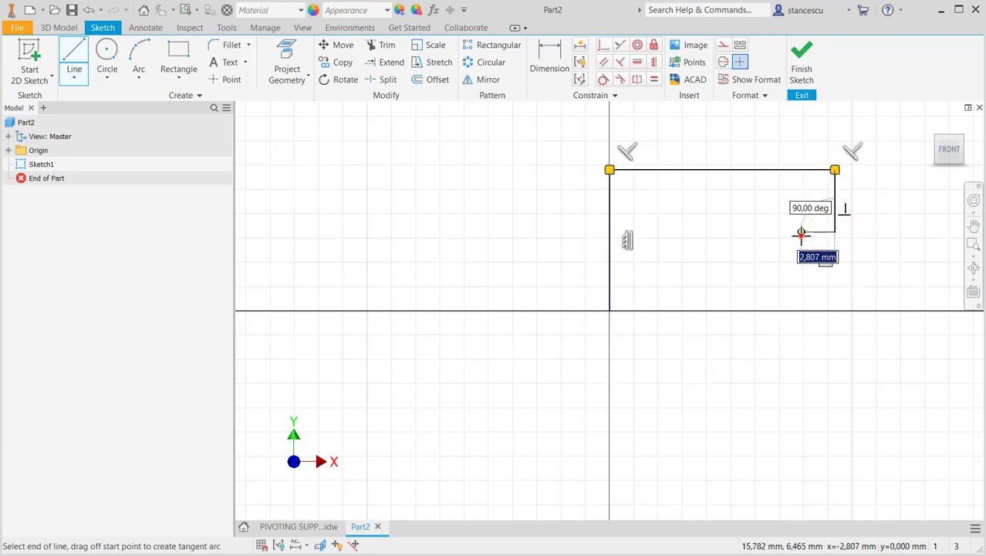
- Continue the underside with a notch about 2.5 mm wide and 1.7 mm deep, step down to the horizontal axis and close the profile
left_click(802, 231)
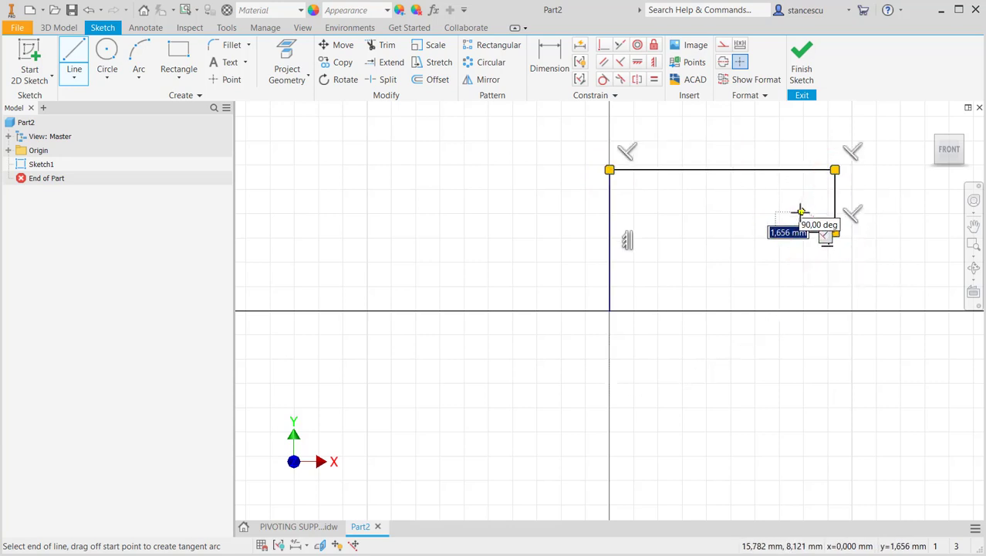
left_click(801, 213)
left_click(771, 213)
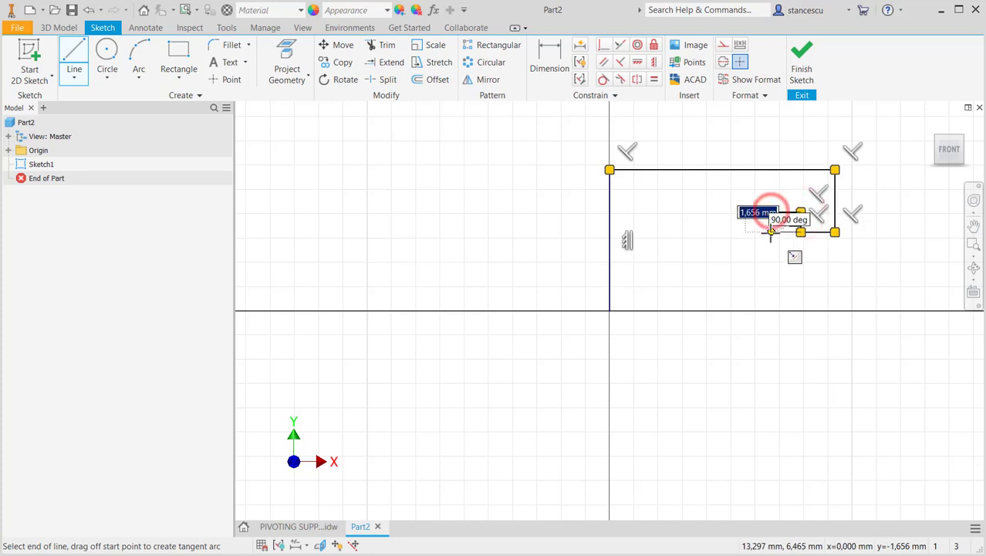
left_click(772, 231)
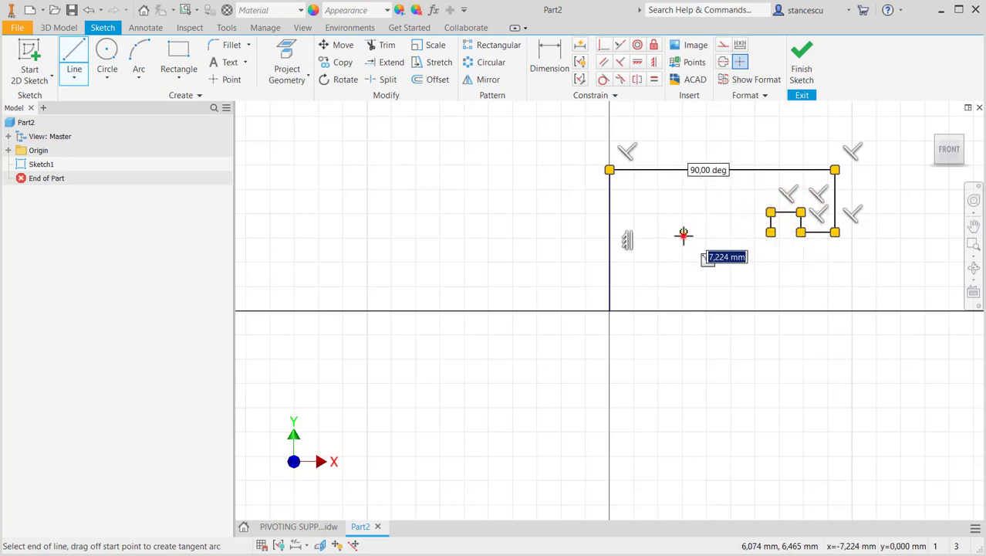
left_click(683, 232)
left_click(684, 310)
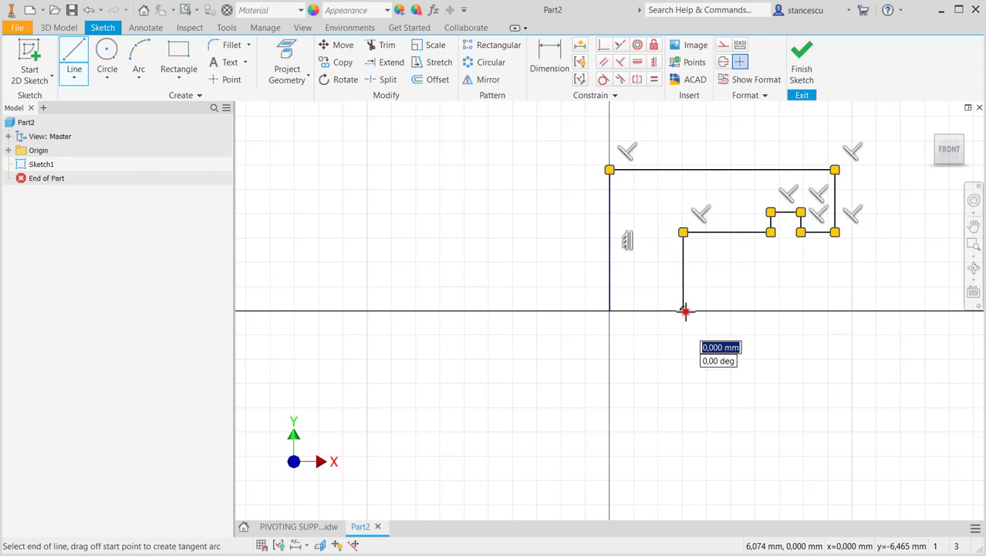
right_click(643, 335)
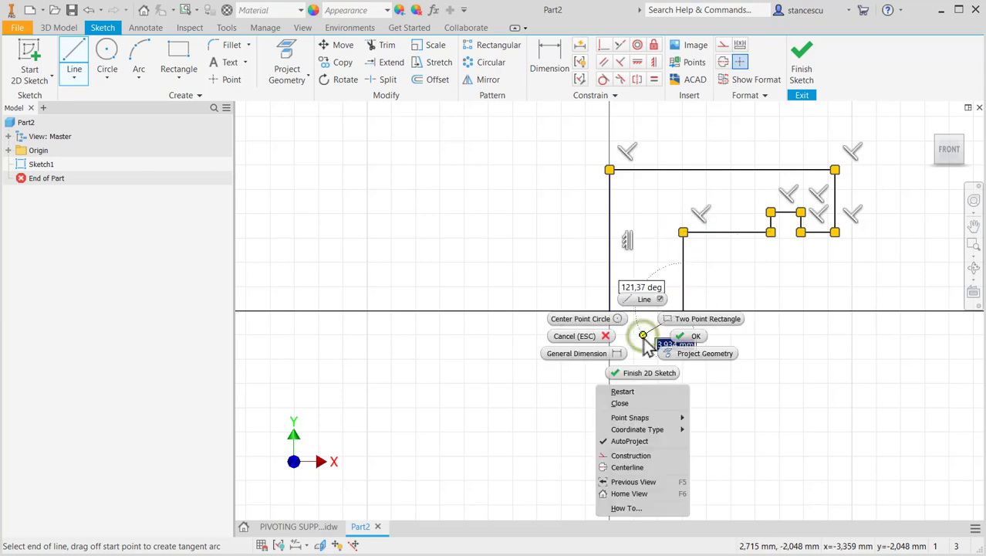
left_click(632, 403)
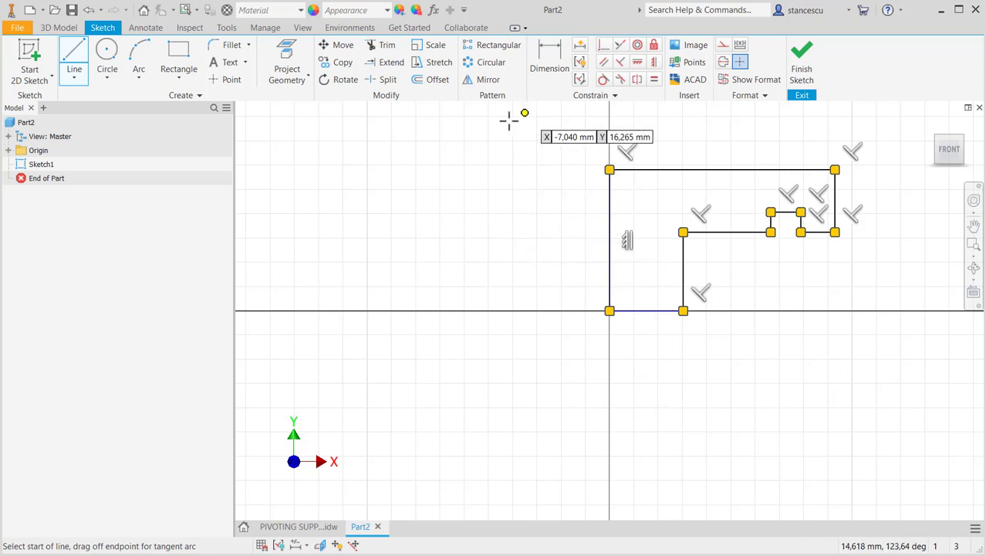
key("Escape")
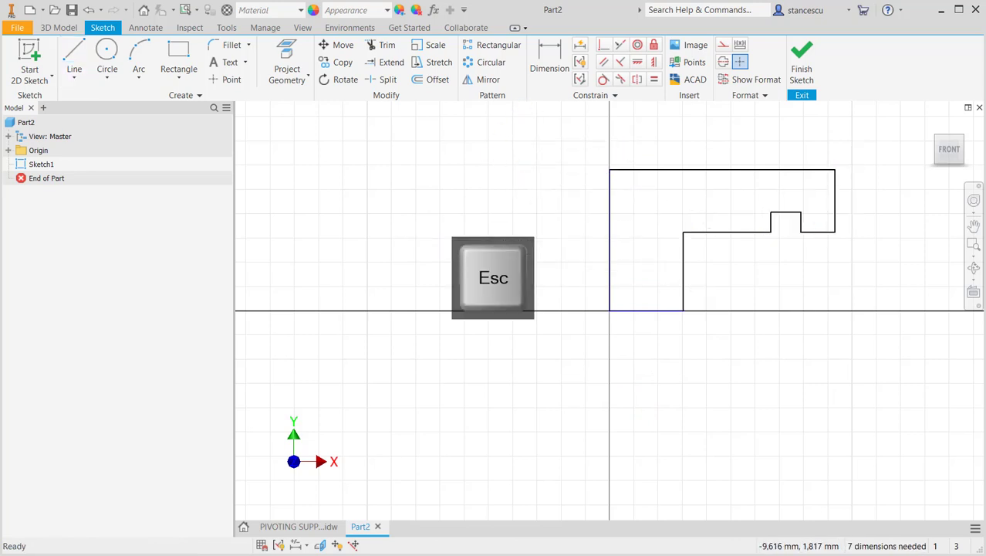
- Convert the profile's vertical line through the origin into a centerline
left_click(630, 225)
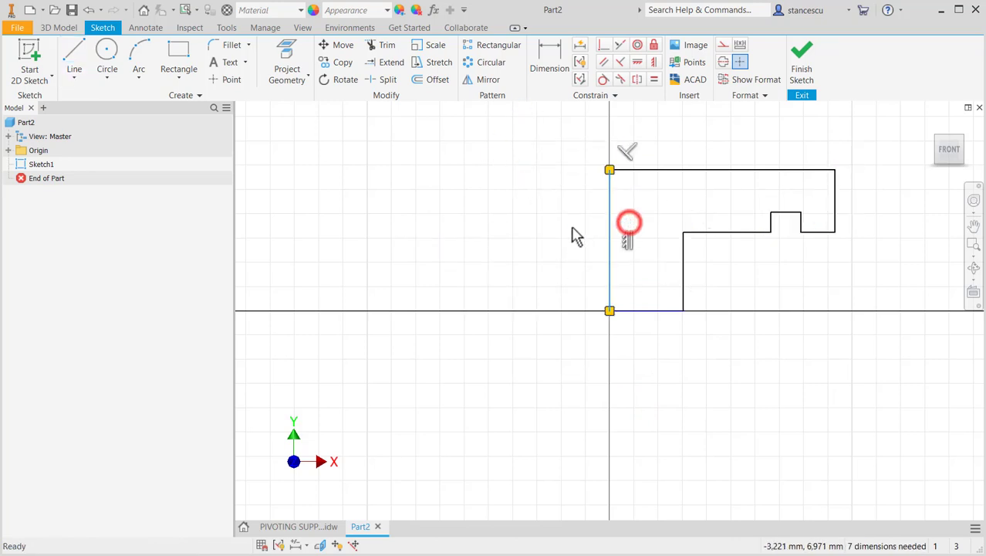
left_click(723, 63)
key("Escape")
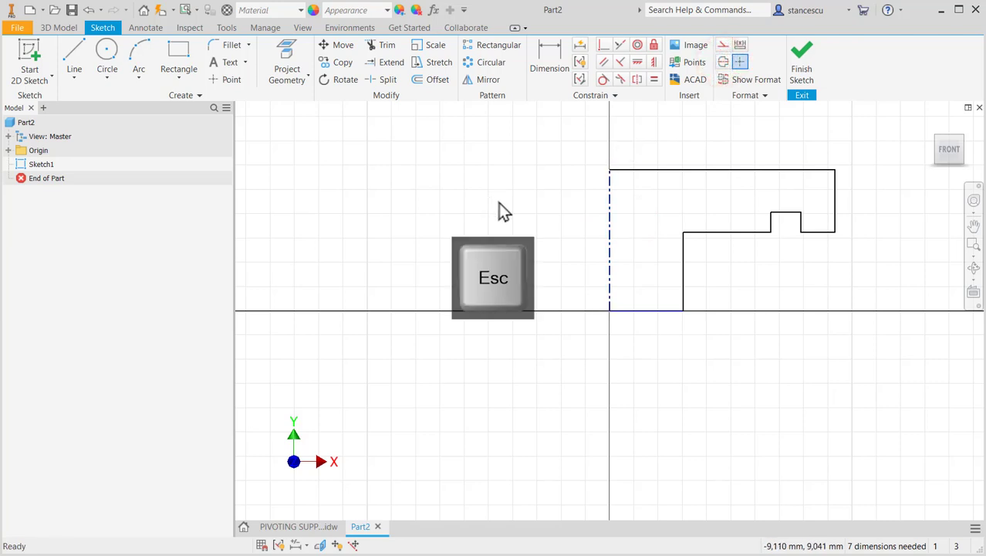
- Examine the base diameters, heights and groove dimensions in the PIVOTING SUPPORT.idw drawing, then return to the part sketch
left_click(553, 68)
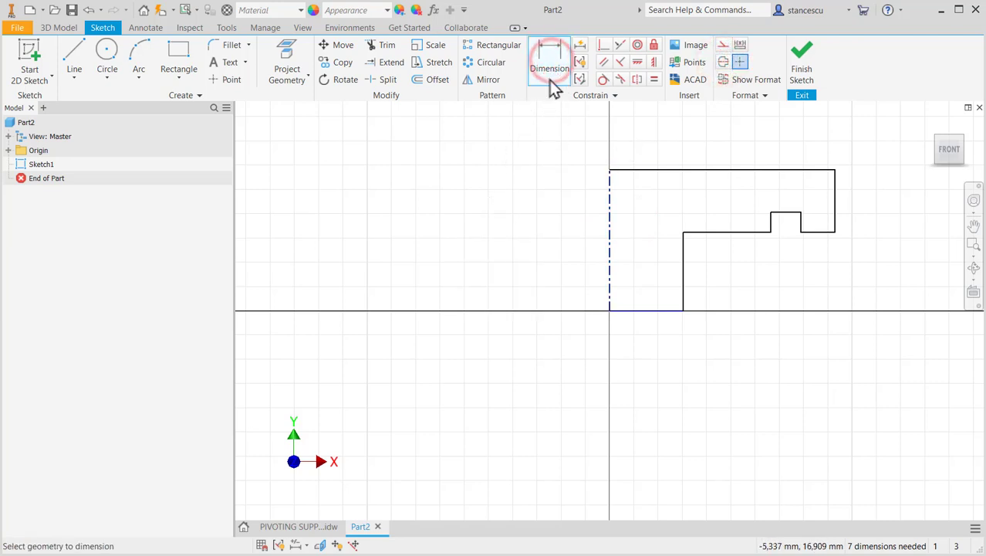
left_click(306, 526)
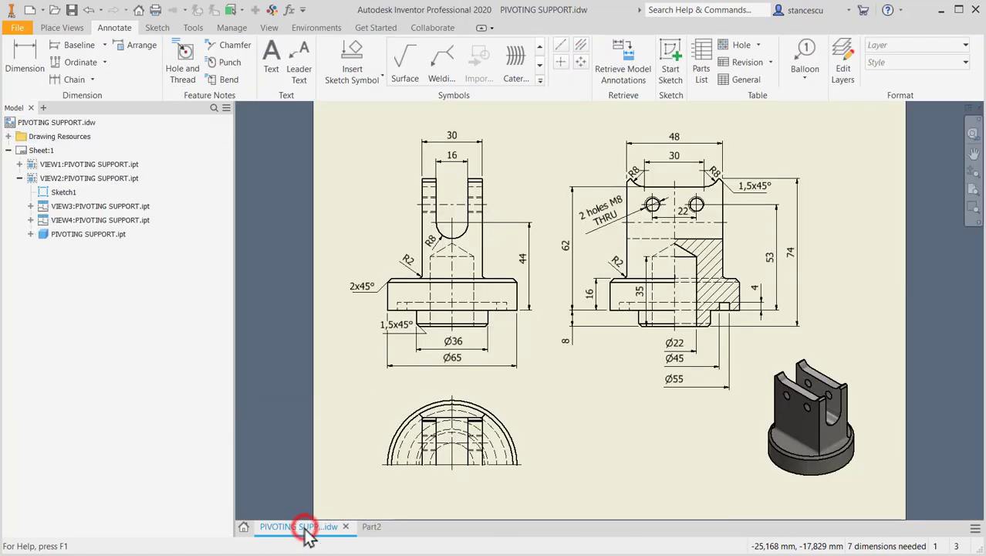
scroll(657, 346, "up", 4)
middle_click_drag(657, 347, 528, 387)
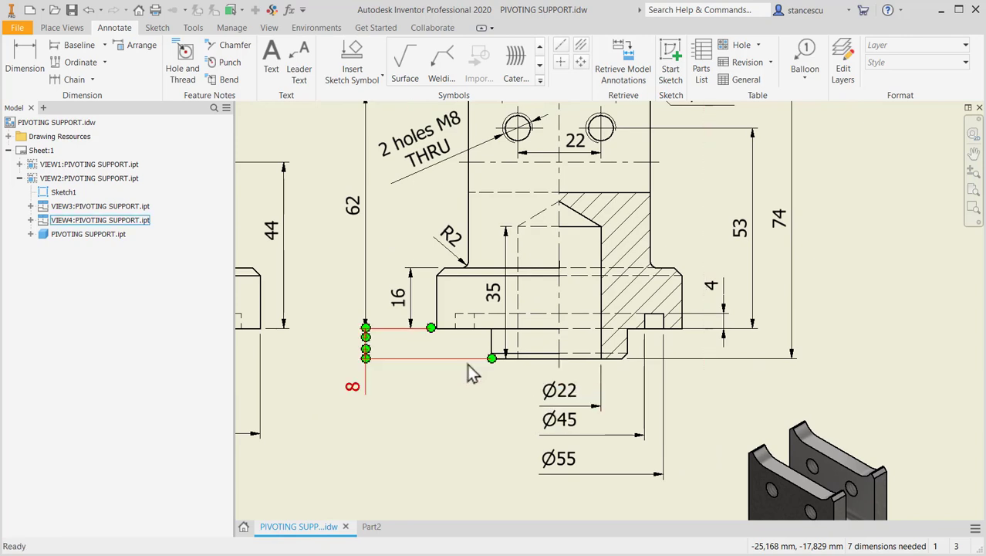
middle_click_drag(469, 410, 771, 407)
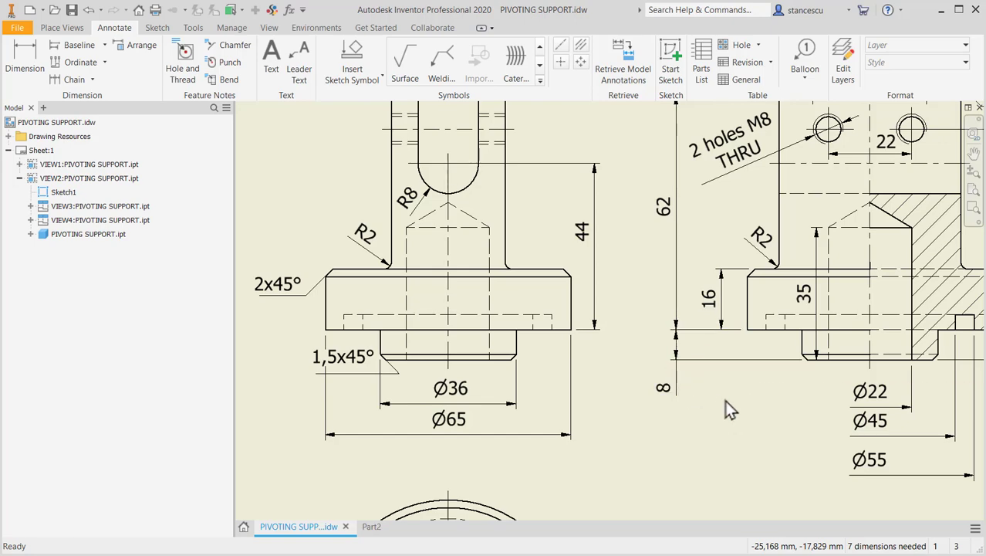
mouse_move(725, 400)
middle_mouse_down()
mouse_move(656, 399)
mouse_move(660, 407)
mouse_move(676, 388)
middle_mouse_up()
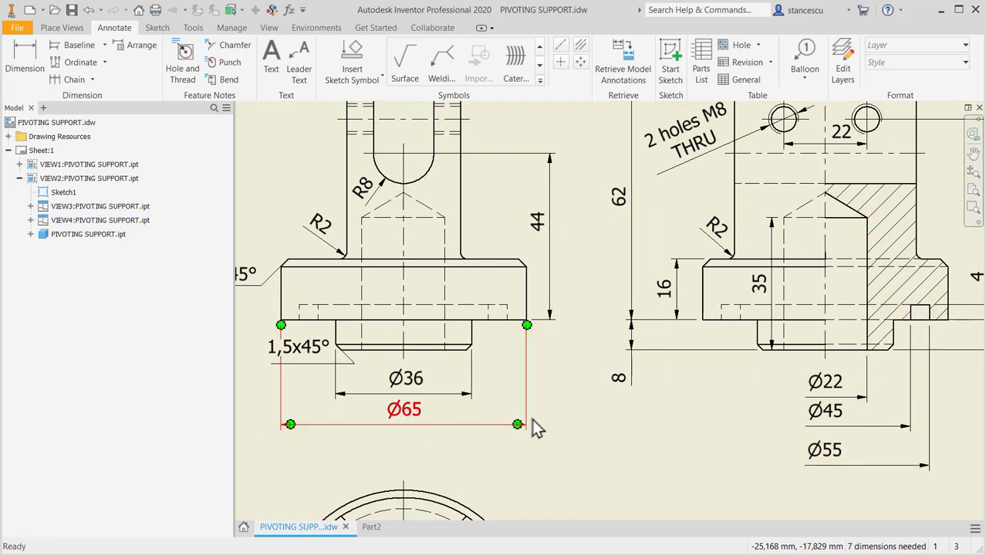
left_click(372, 526)
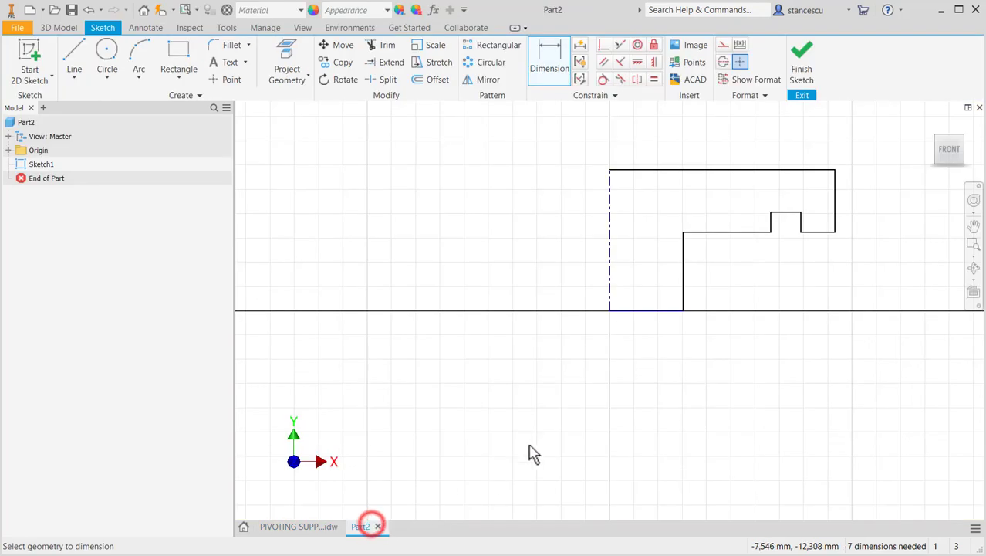
- Dimension the profile's outer vertical edge to the centerline as a 65 mm diameter
left_click(552, 77)
left_click(837, 187)
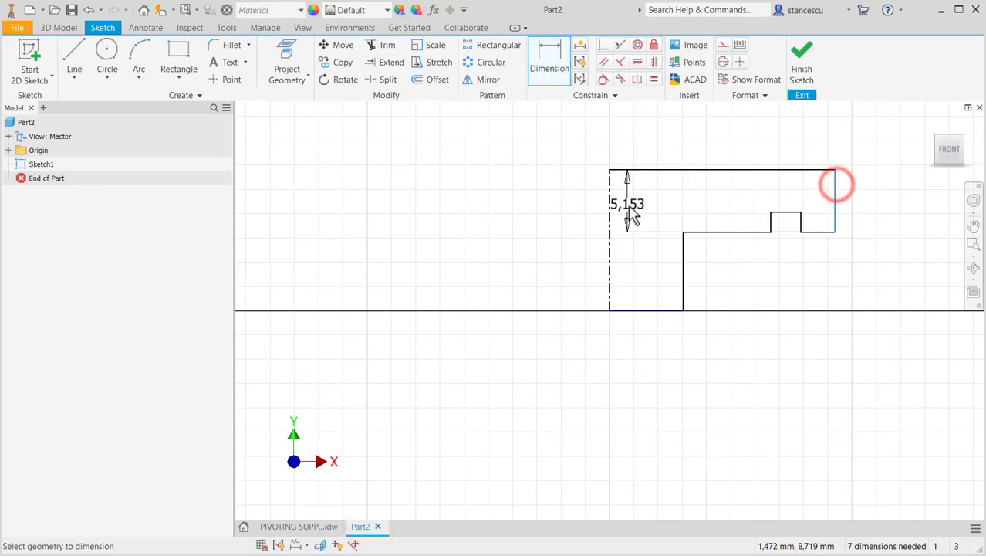
left_click(610, 203)
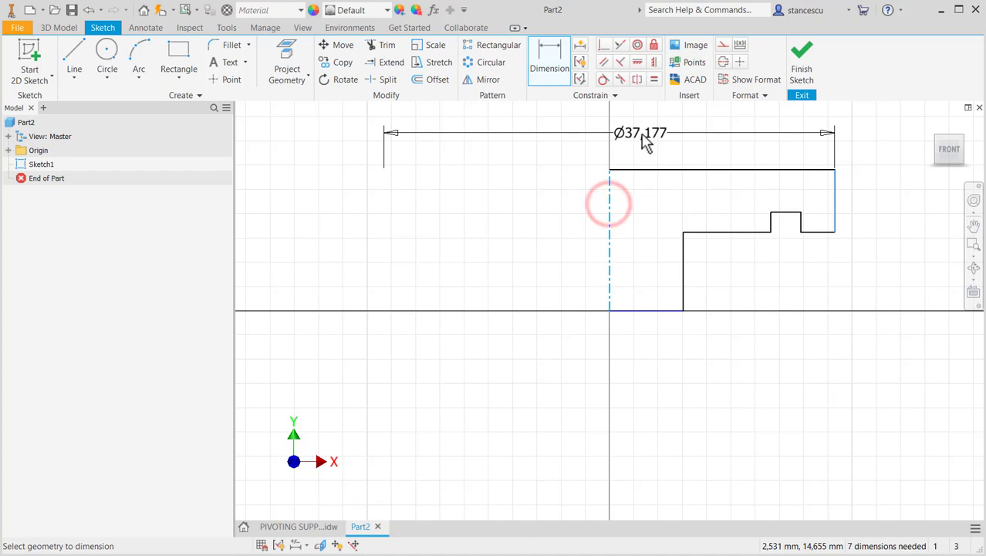
left_click(640, 134)
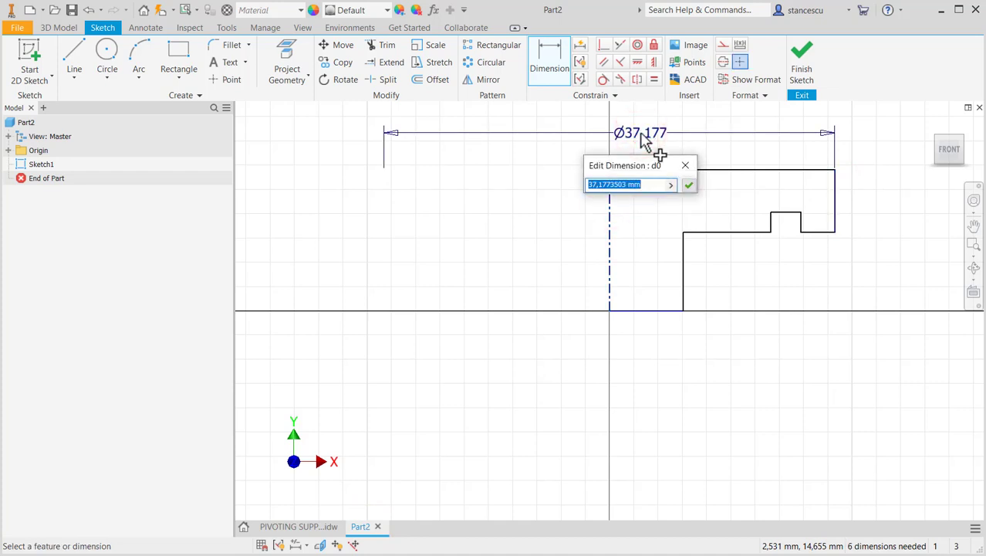
type("65")
key("Return")
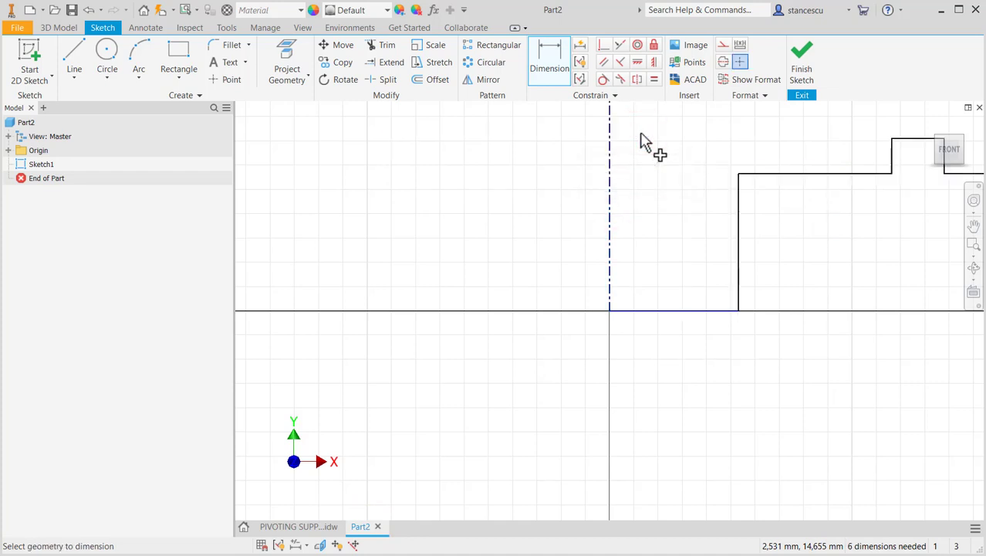
- Dimension the lower step's vertical edge to the centerline as a 36 mm diameter
key("Home")
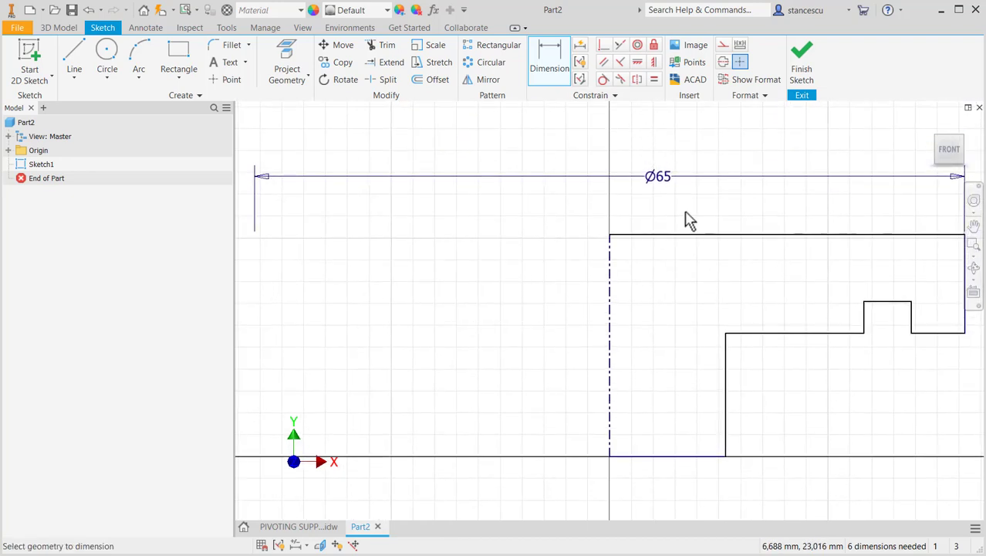
scroll(691, 222, "down", 2)
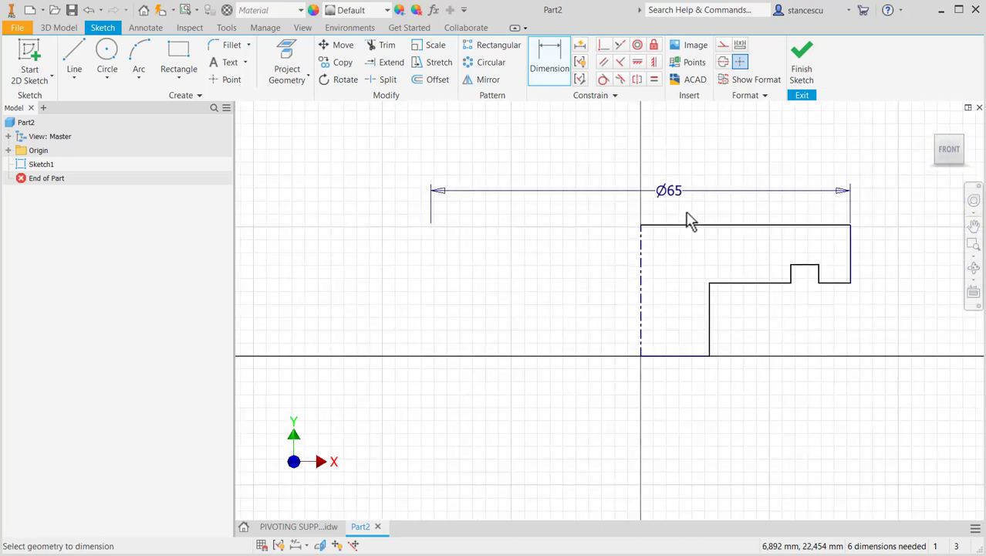
left_click(710, 331)
left_click(641, 337)
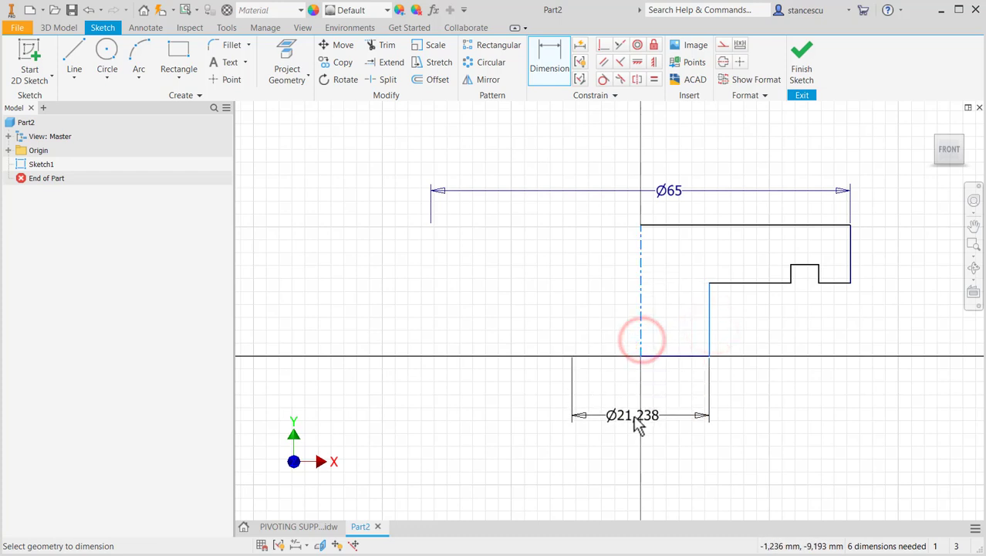
left_click(638, 426)
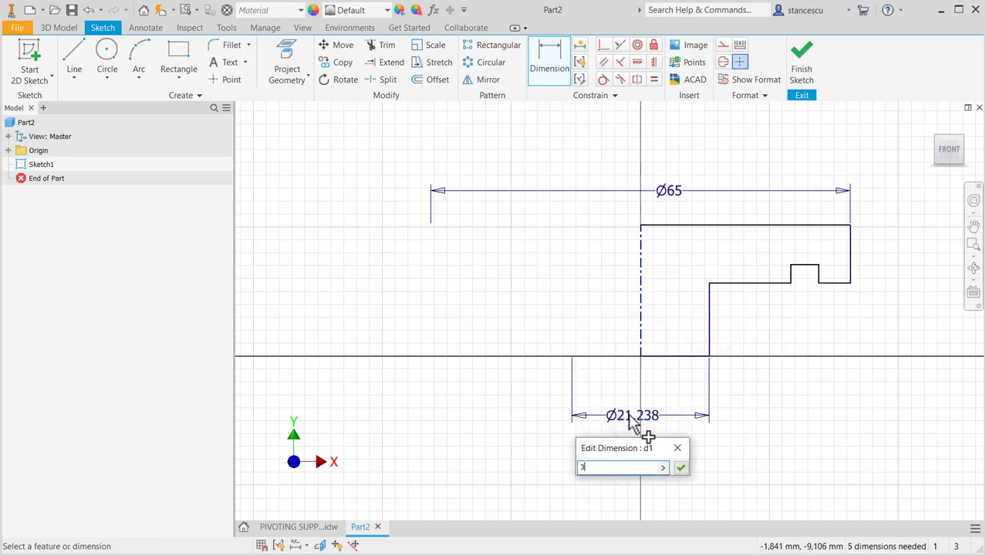
key("Return")
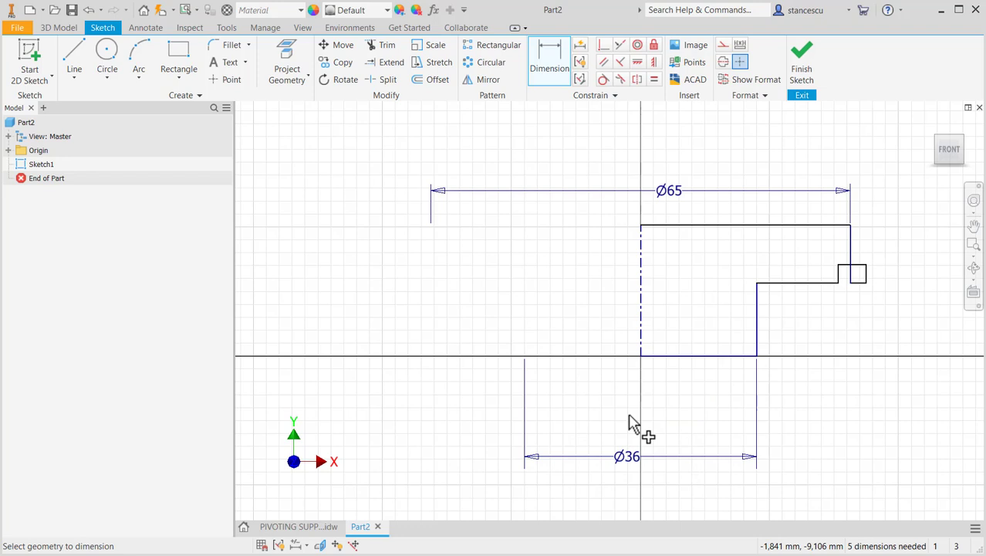
- Dimension the height of the lower step above the base line as 8 mm
left_click(781, 283)
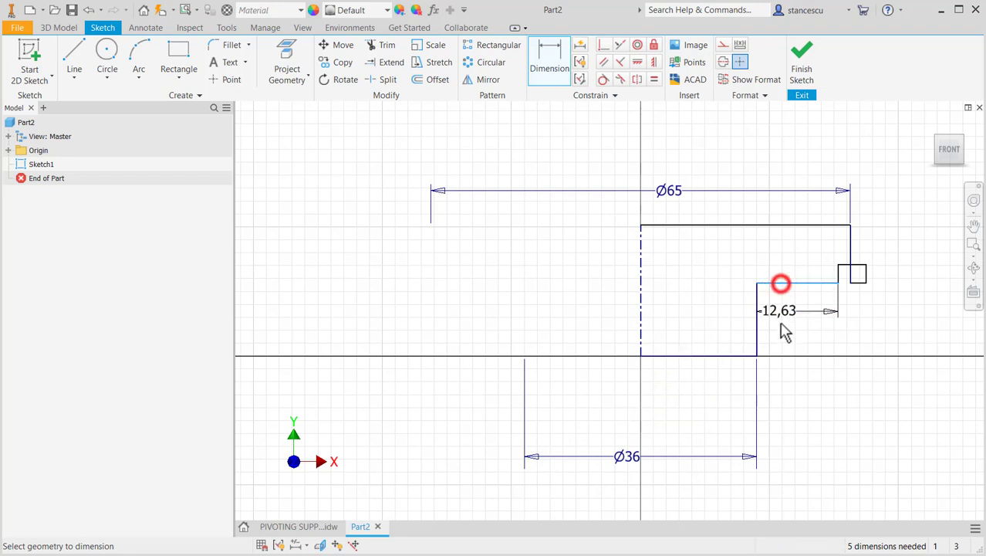
left_click(722, 356)
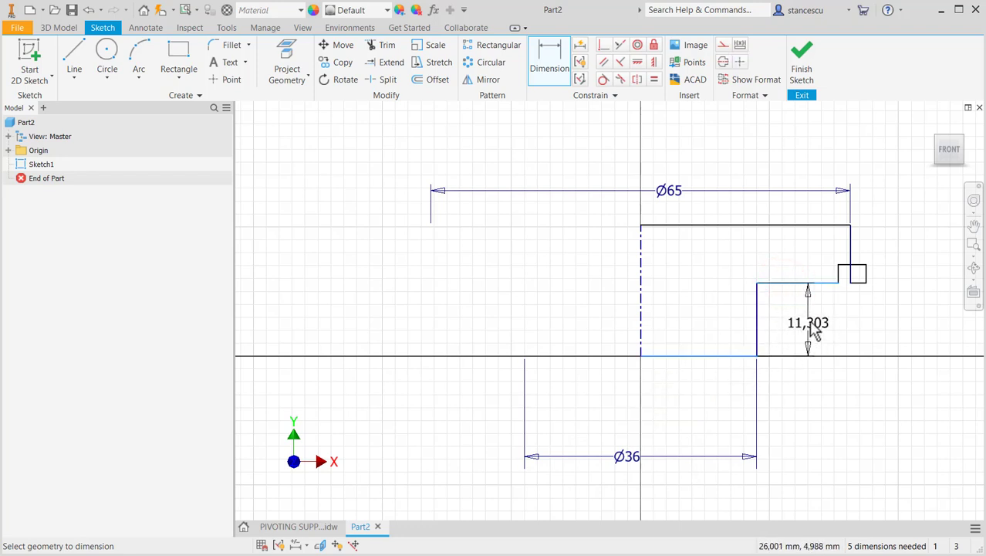
left_click(809, 320)
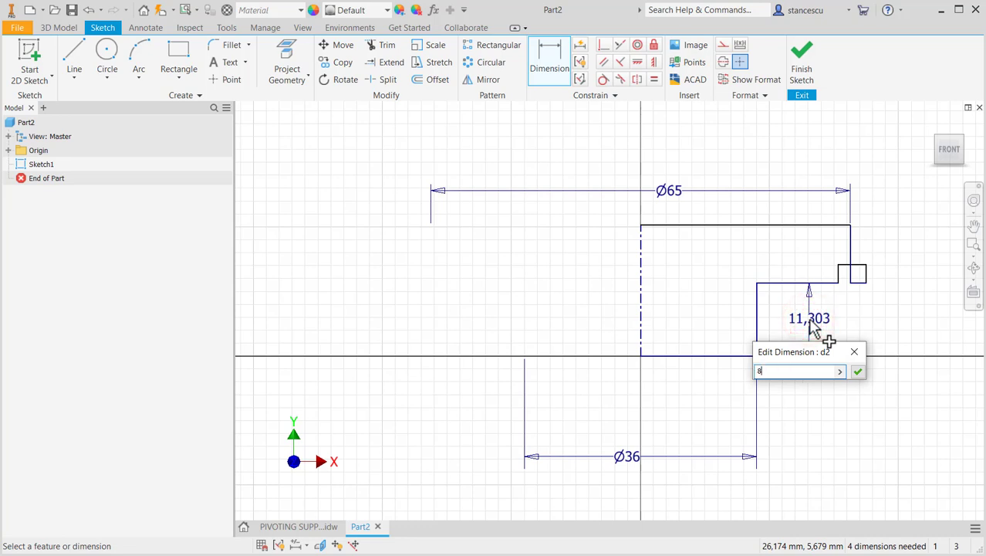
type("8")
key("Return")
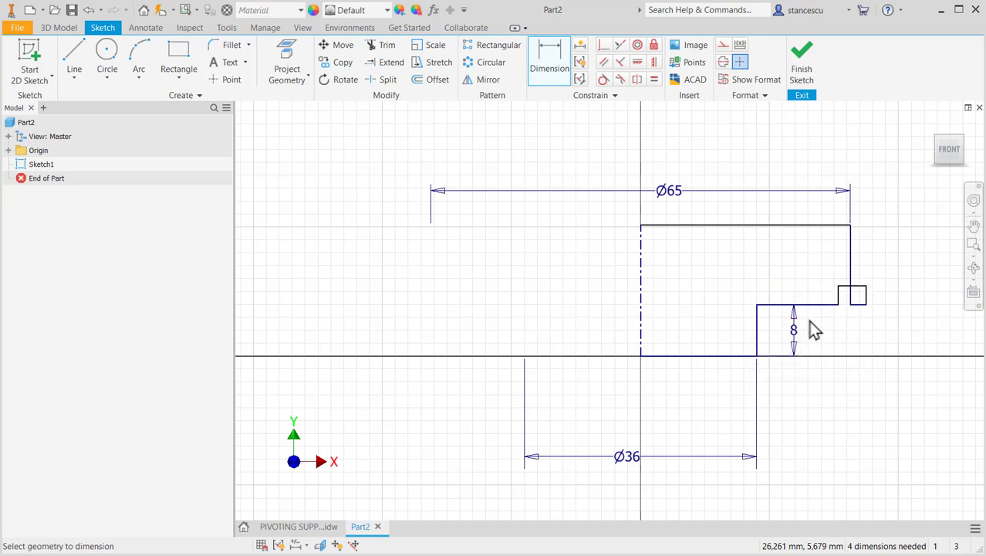
- Move the notch inward along the underside so that it lies within the profile's outer edge
key("Escape")
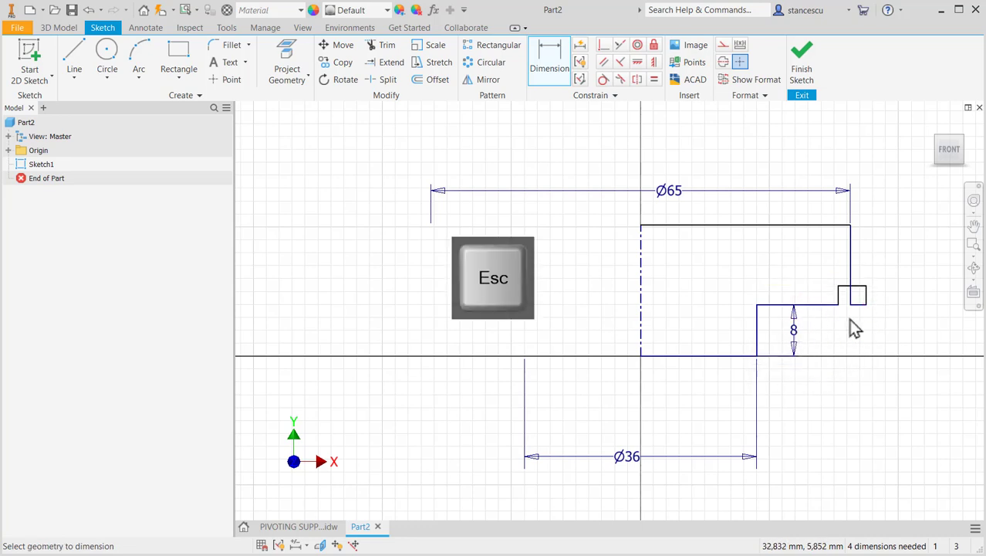
left_click_drag(867, 296, 829, 290)
left_click(835, 337)
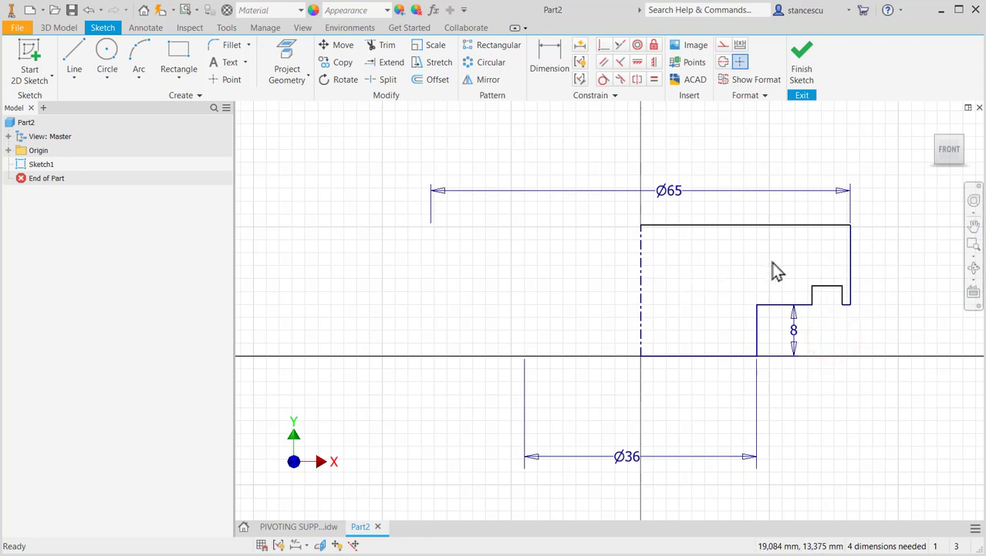
- Dimension the flange thickness between its underside and the top line of the profile as 16 mm
left_click(554, 60)
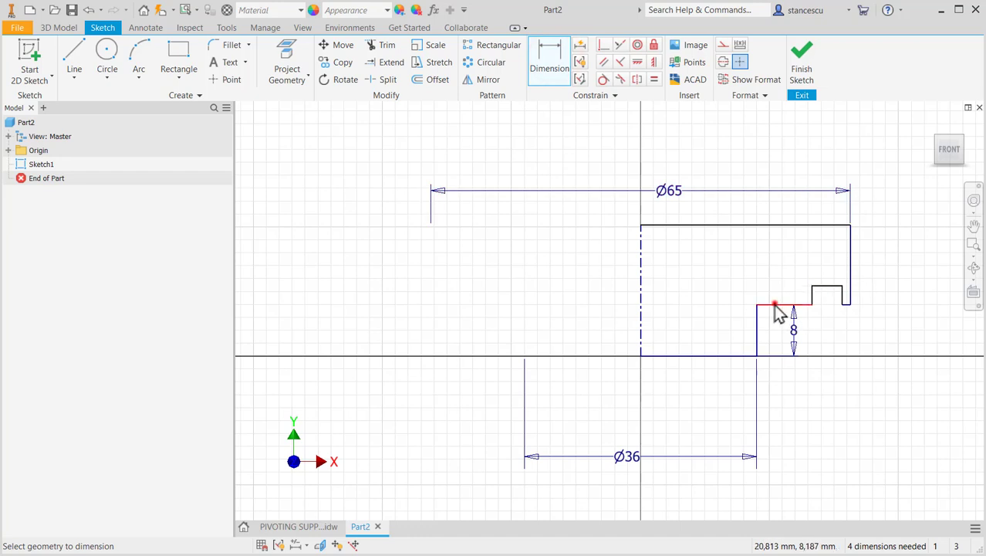
left_click(775, 304)
left_click(798, 225)
left_click(903, 265)
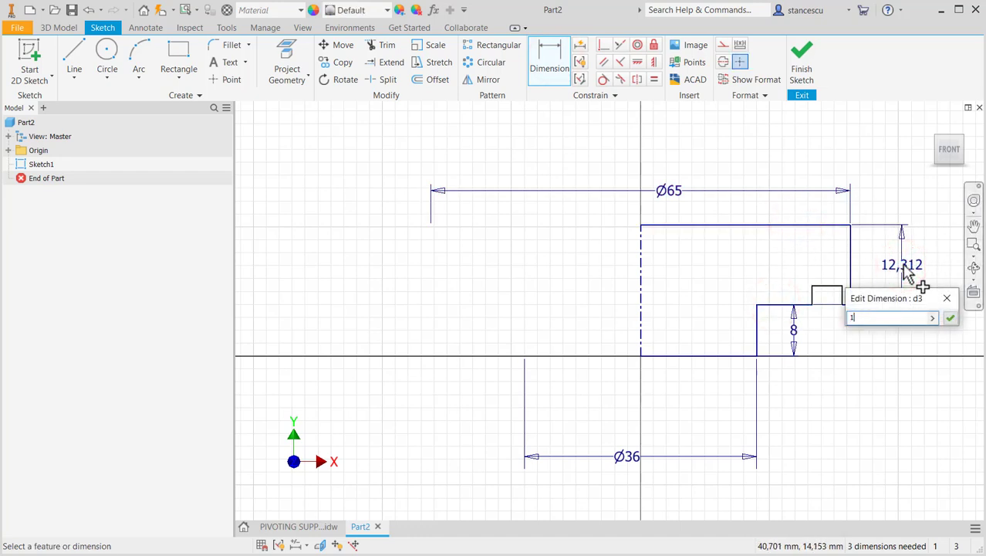
type("16")
key("Return")
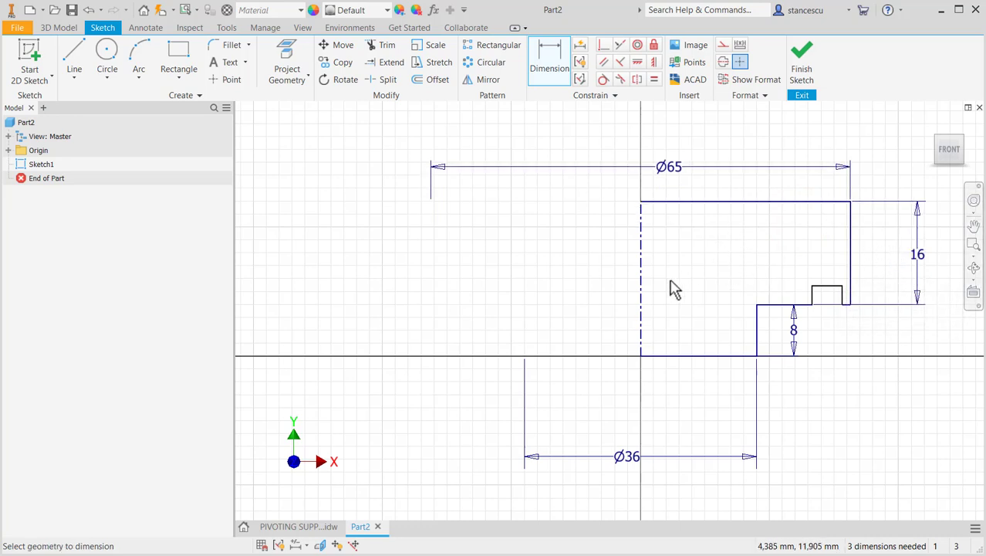
- Look up the groove diameters in PIVOTING SUPPORT.idw and dimension the notch's inner edge in Part2 to the centerline as a 45 mm diameter
left_click(304, 527)
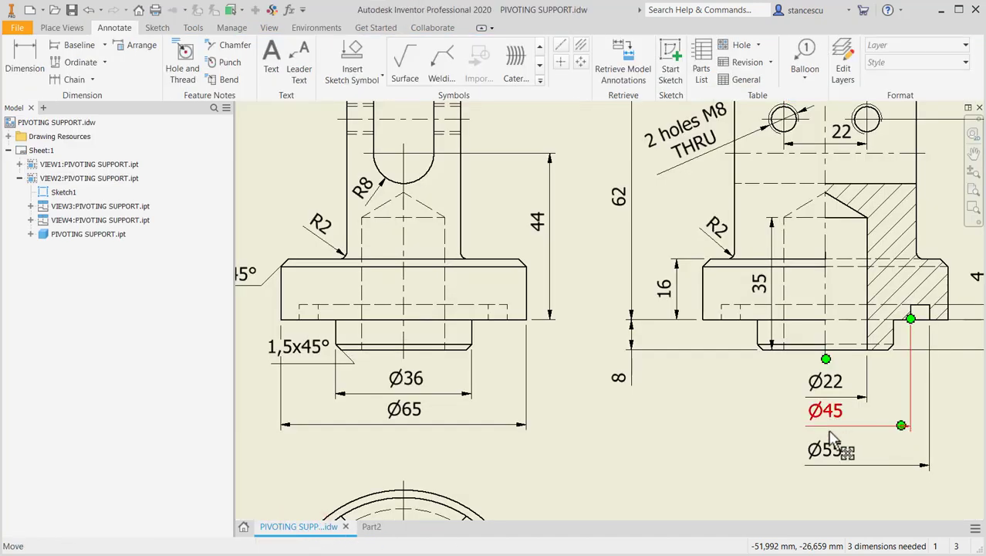
middle_click_drag(920, 373, 884, 378)
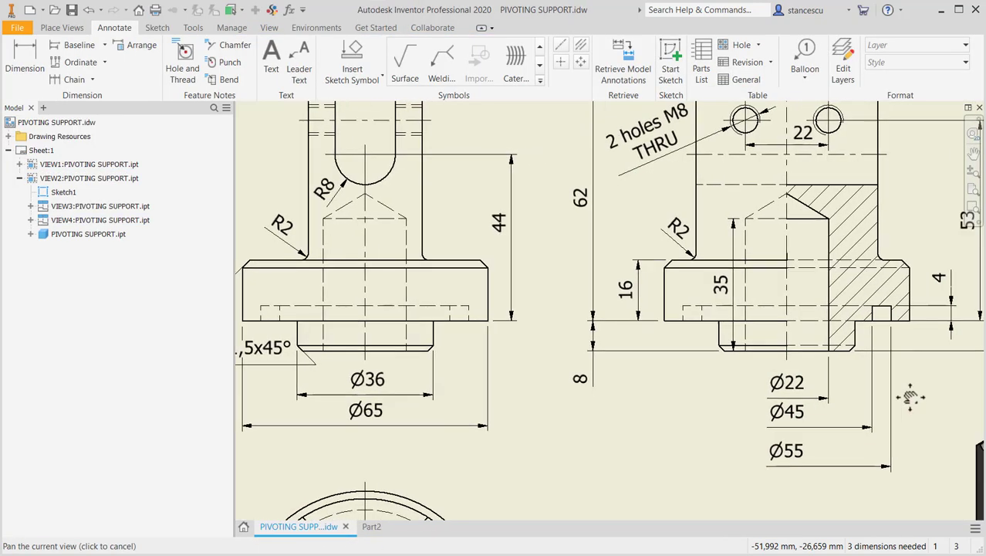
left_click(371, 526)
left_click(569, 78)
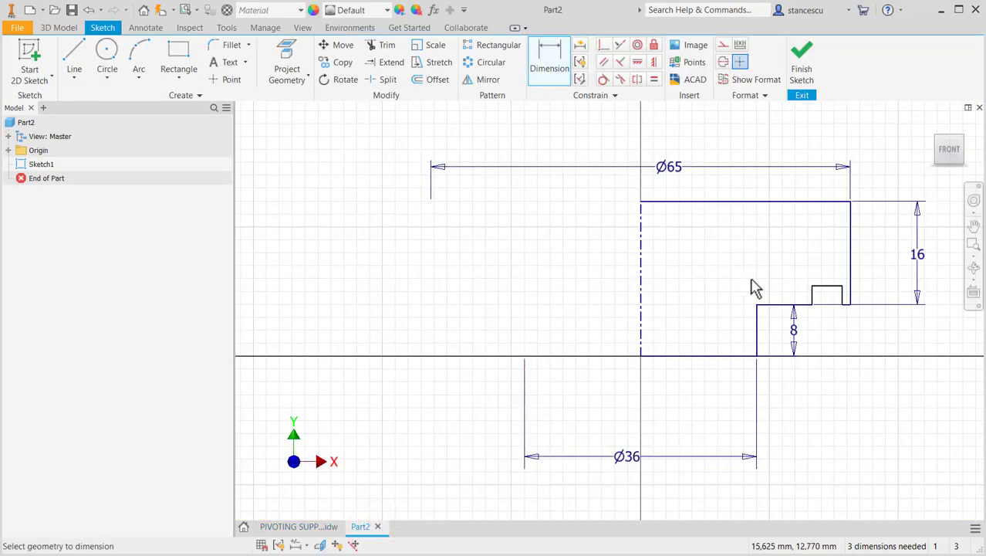
left_click(812, 296)
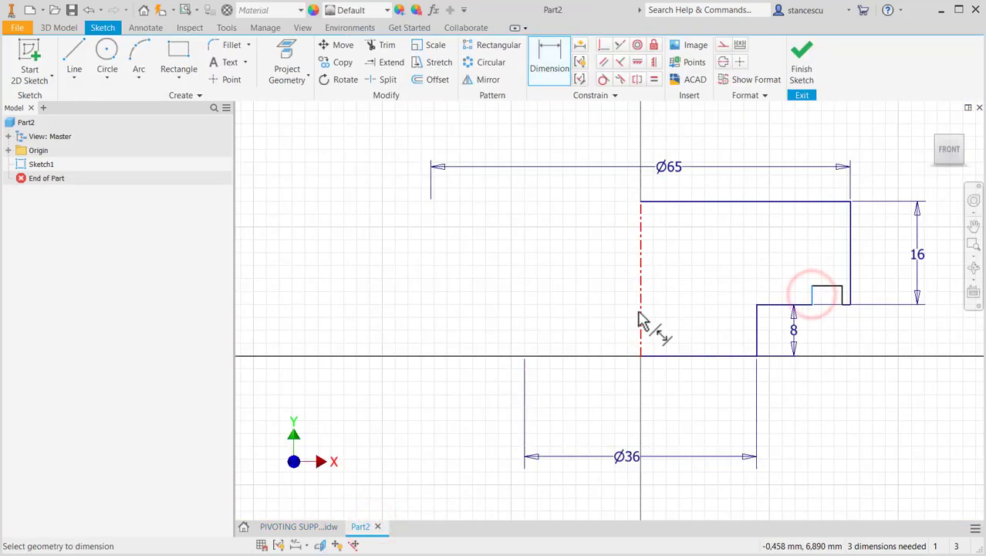
left_click(640, 311)
left_click(661, 271)
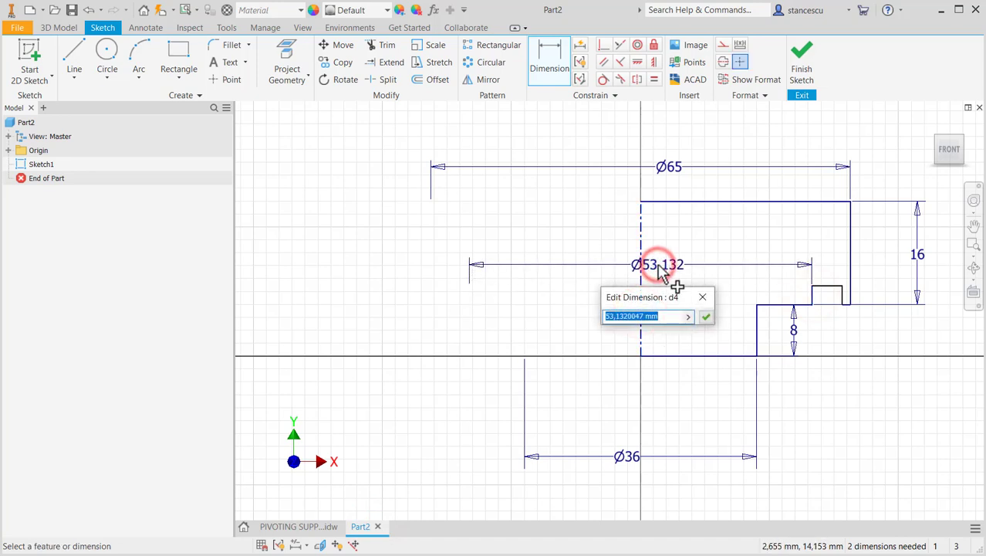
type("45")
key("Return")
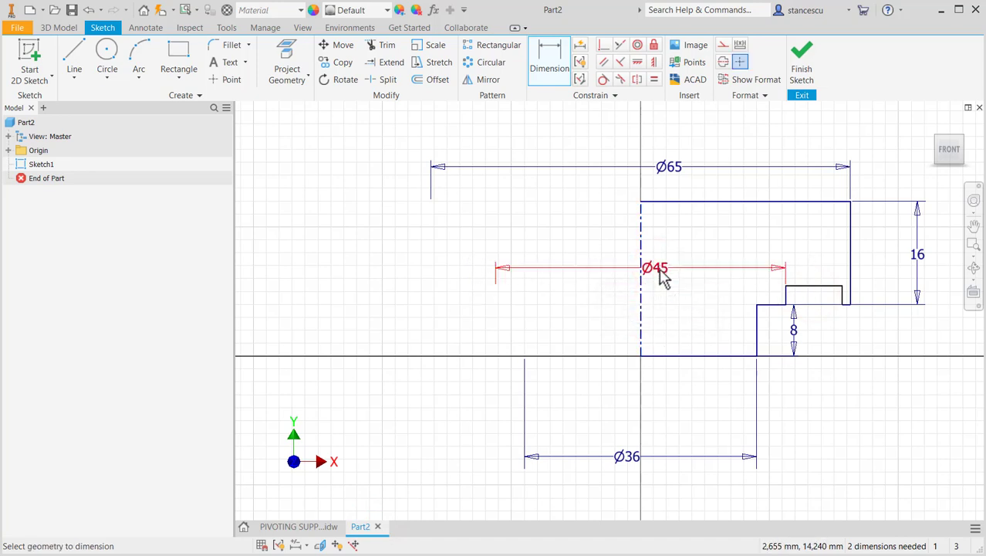
- Dimension the notch's outer vertical edge to the centerline as a 55 mm diameter
left_click(844, 295)
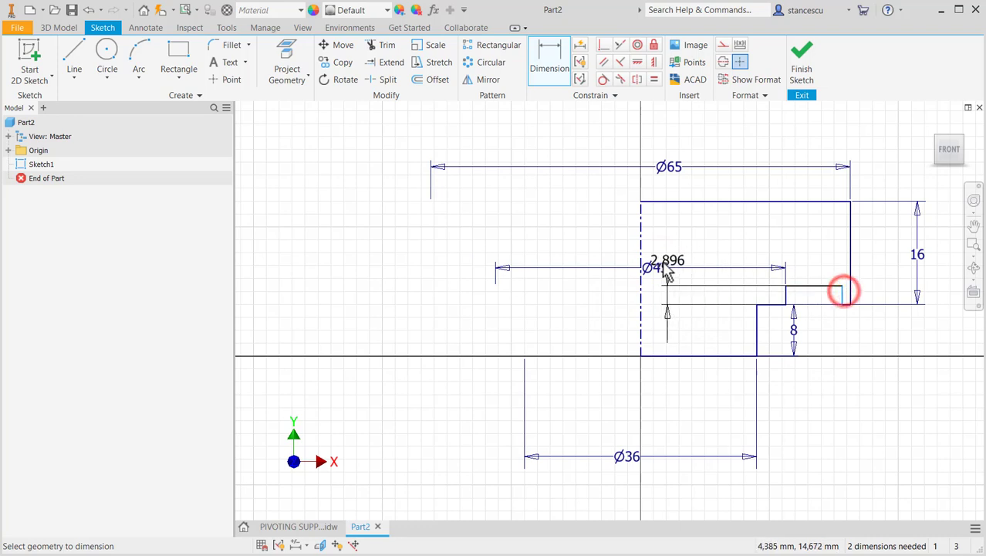
left_click(640, 248)
left_click(687, 246)
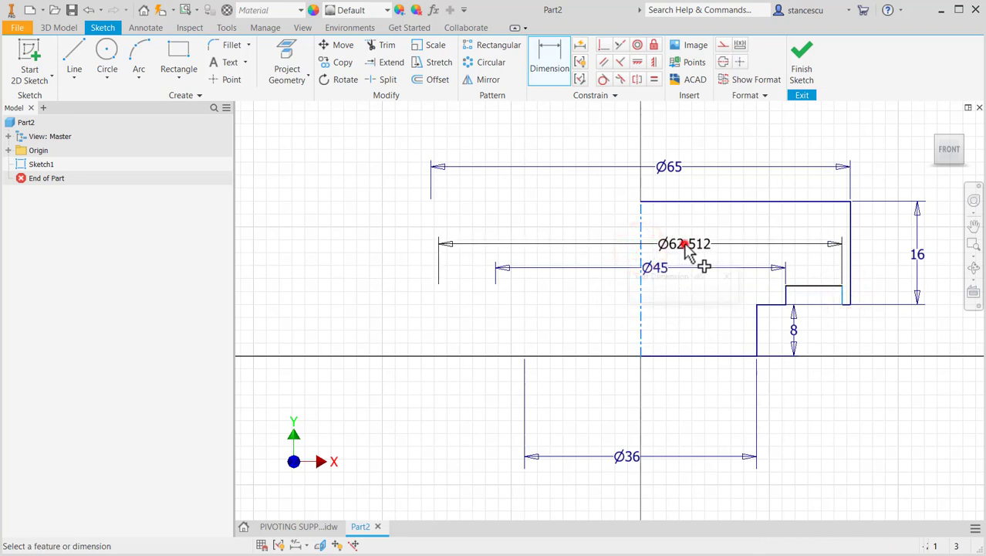
type("55")
key("Return")
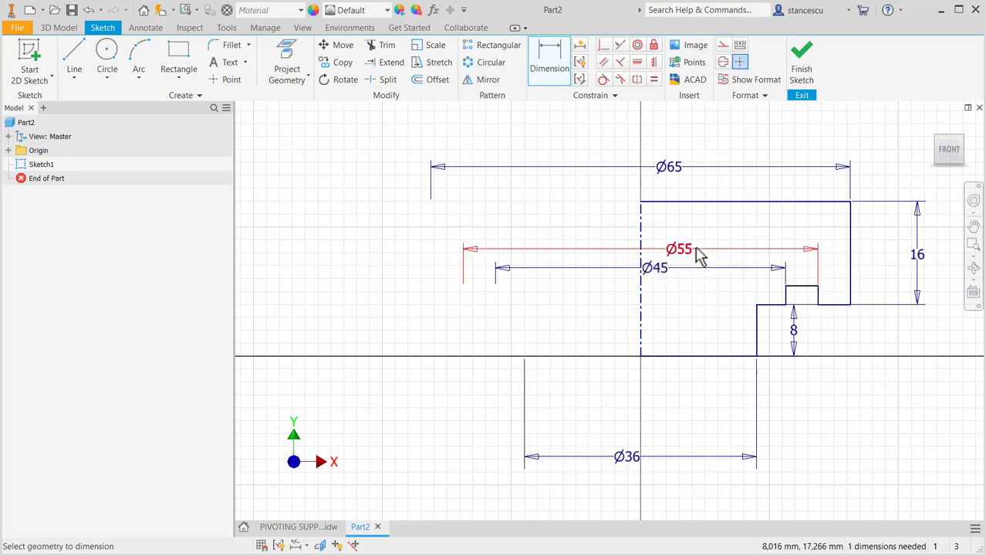
- Dimension the notch's depth from the flange underside as 4 mm
left_click(806, 287)
left_click(827, 303)
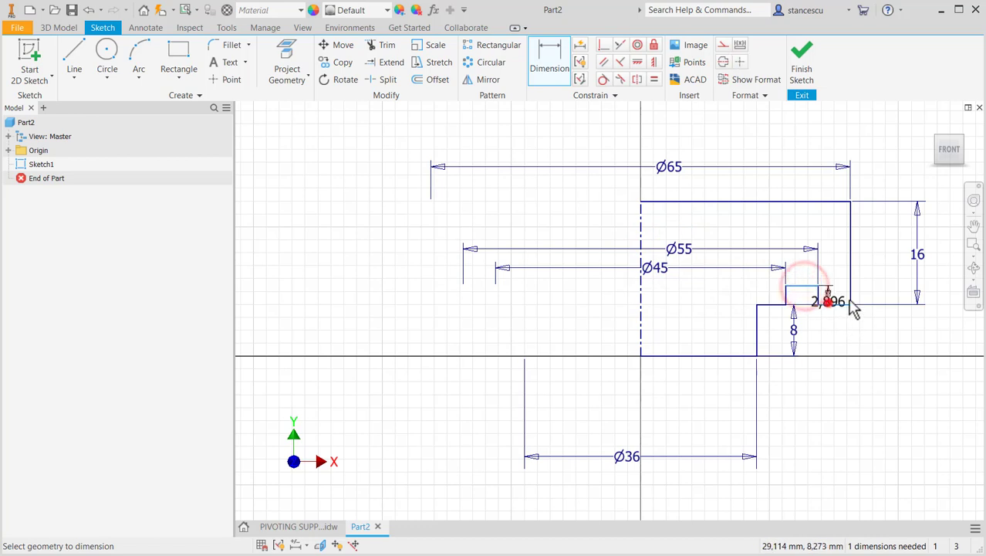
left_click(880, 341)
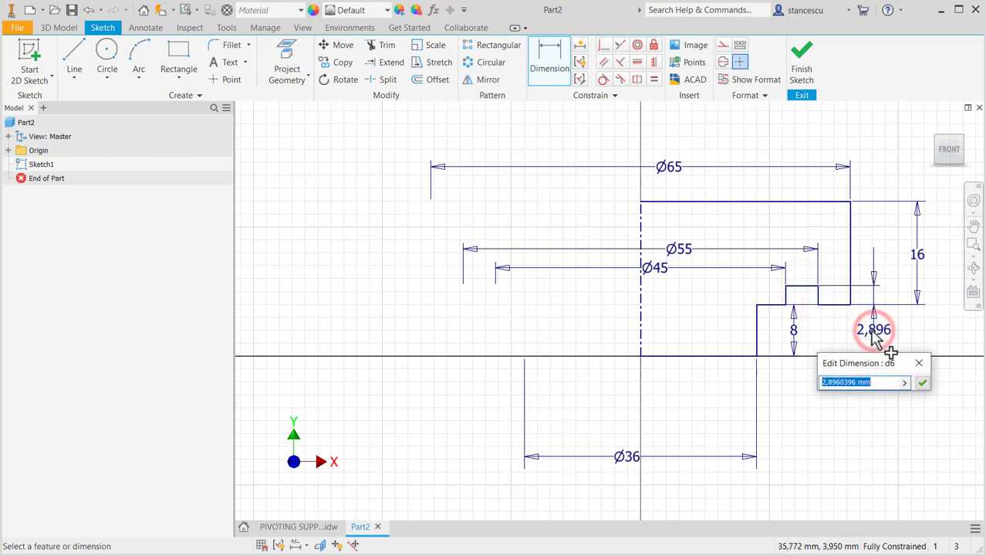
type("4")
key("Return")
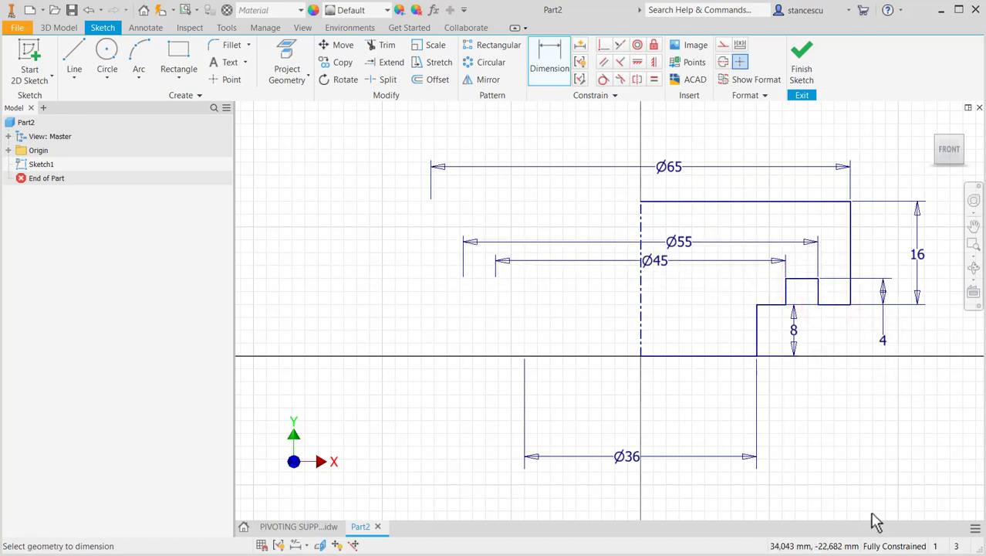
- Finish the base profile sketch and check its constraint status in the model tree
left_click(800, 56)
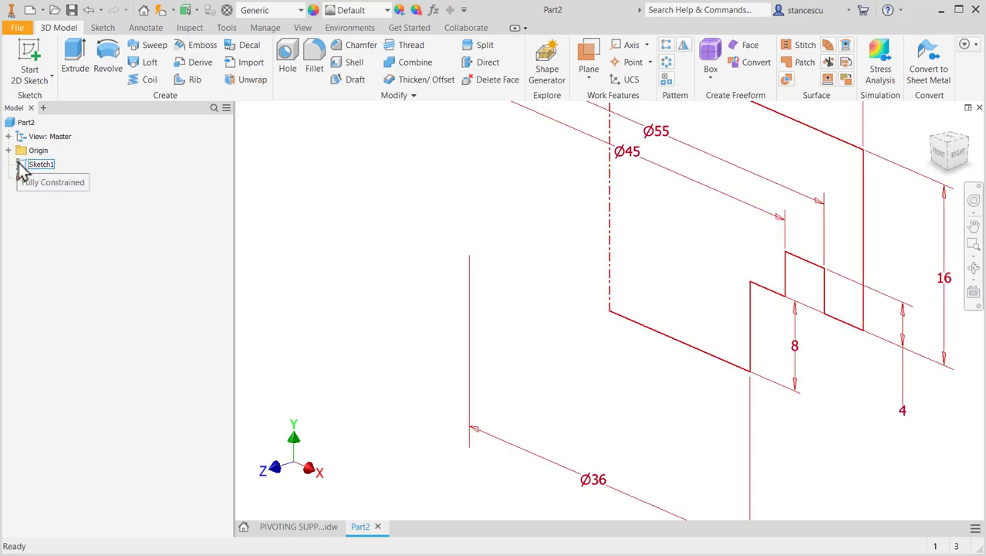
left_click(22, 178)
left_click(27, 165)
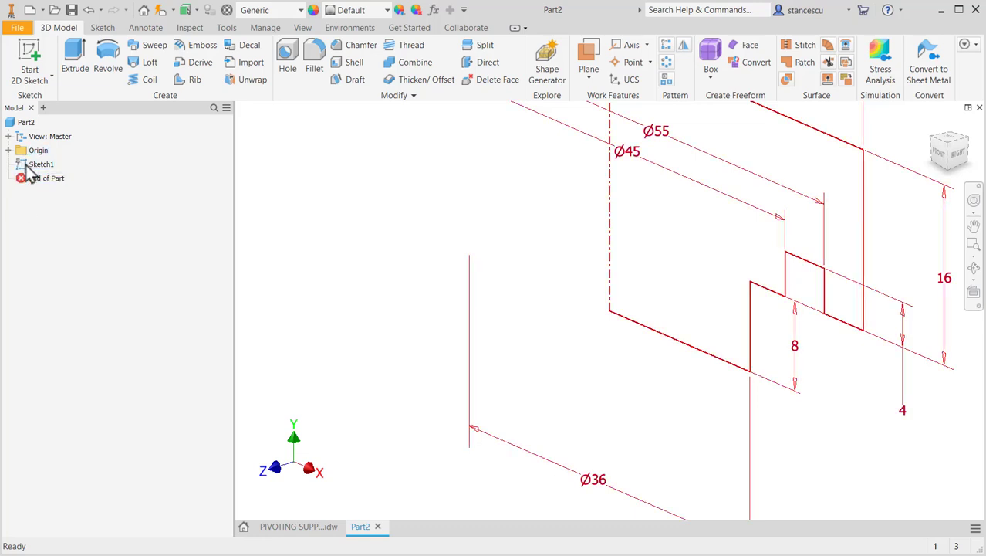
left_click(124, 208)
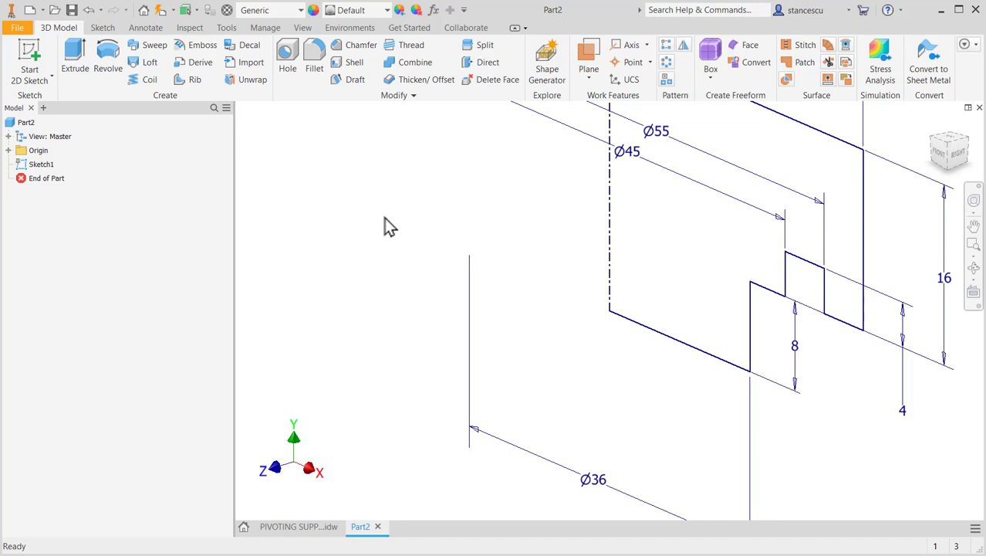
- Revolve the base profile a full turn around its centerline into a new solid
key("F6")
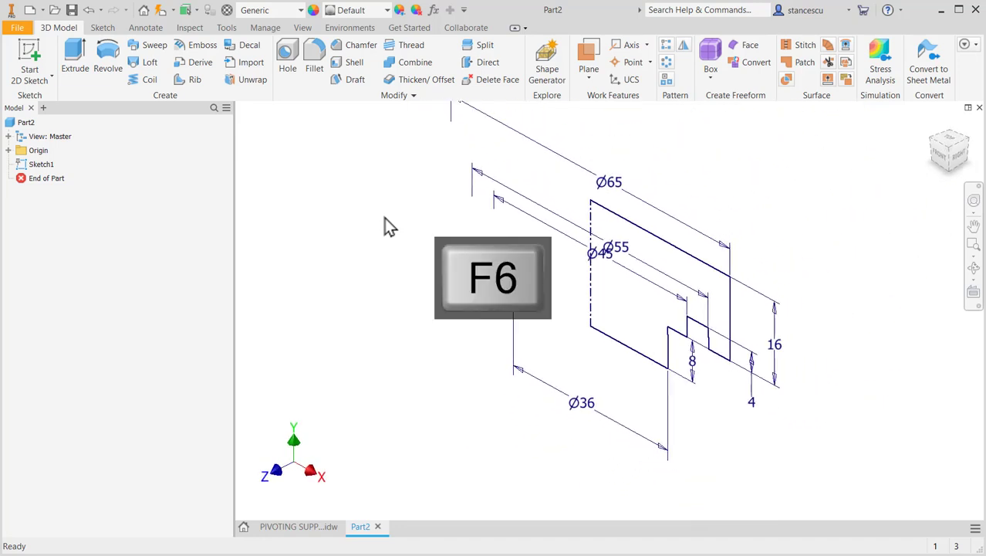
left_click(107, 60)
left_click(270, 281)
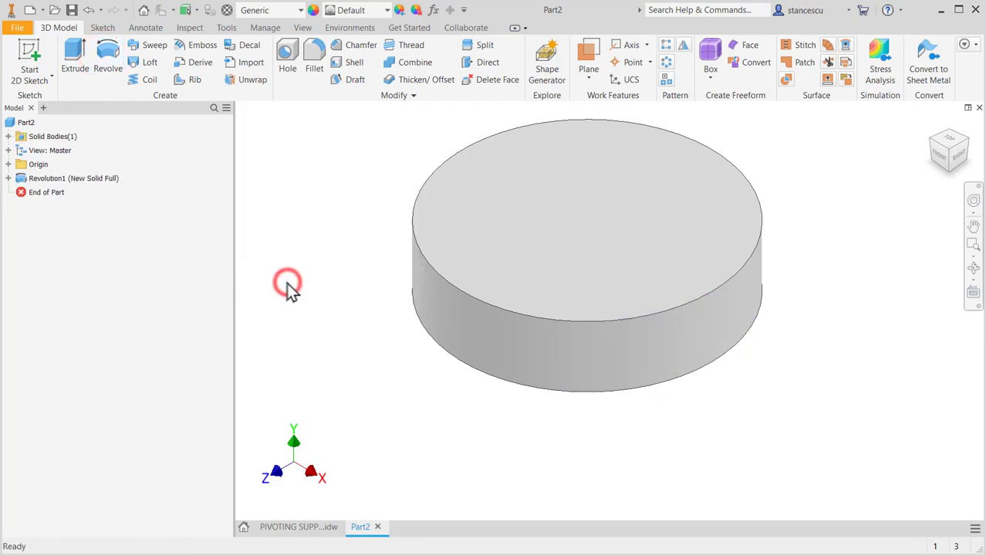
- Check the flange chamfer in the PIVOTING SUPPORT drawing and chamfer the flange's upper outer edge by 2 mm in Part2
left_click(299, 527)
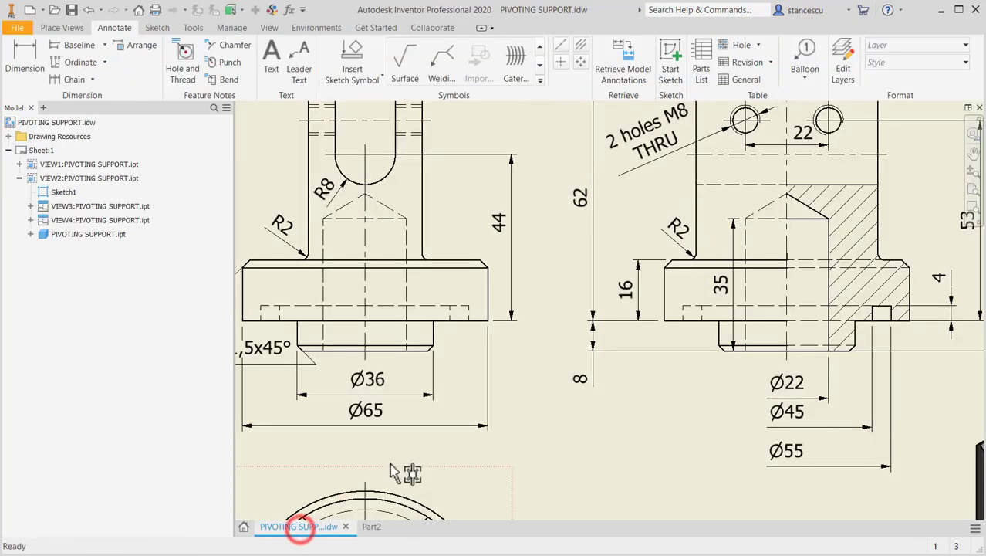
middle_click_drag(559, 401, 671, 397)
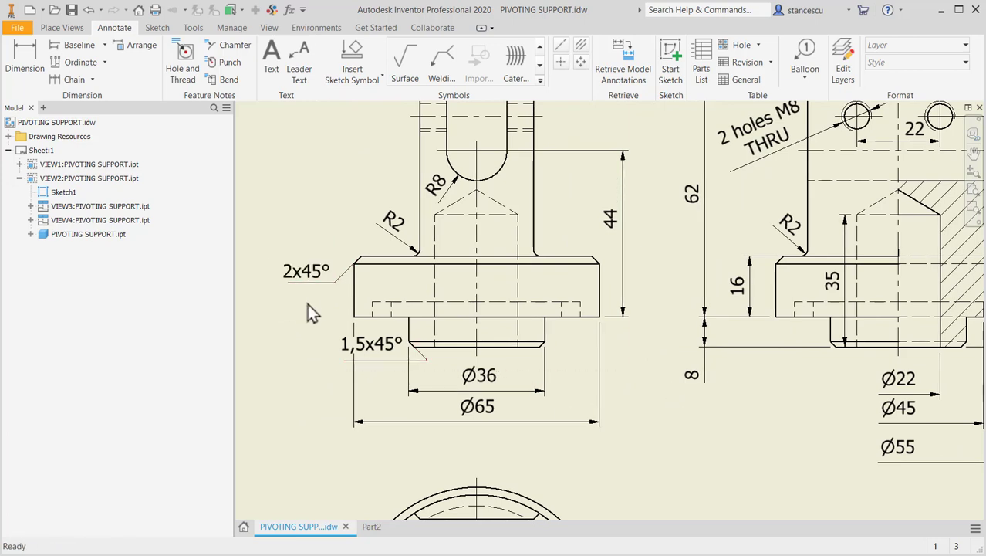
left_click(374, 527)
left_click(660, 311)
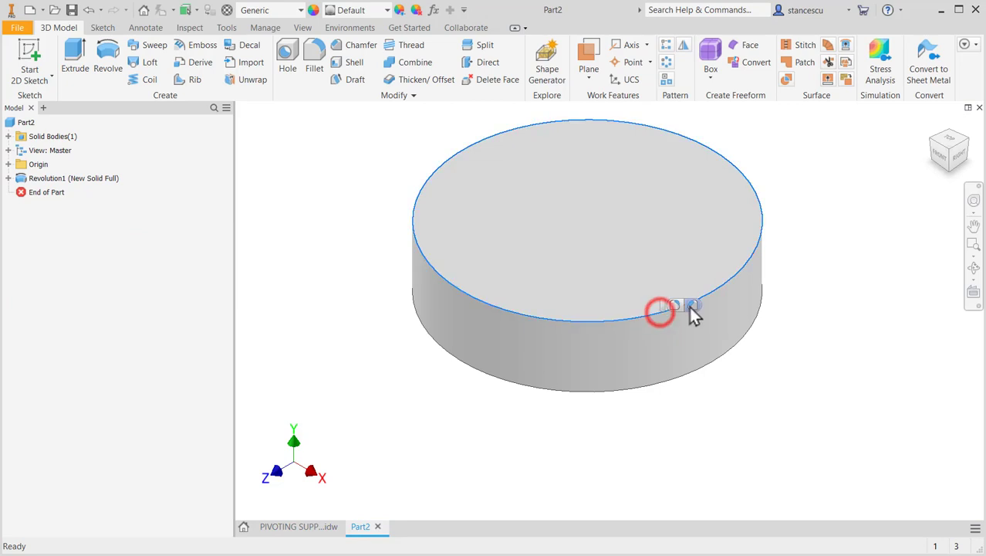
left_click(691, 305)
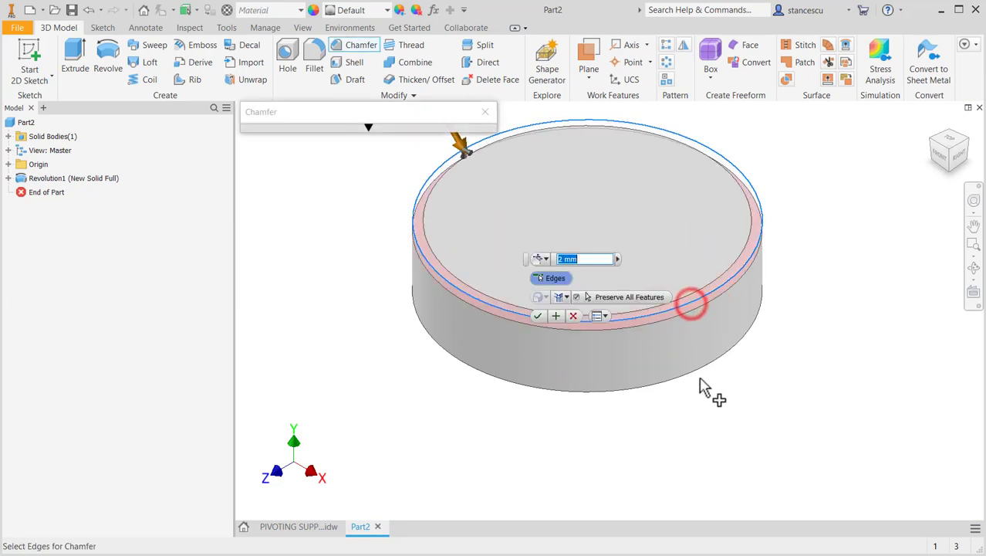
left_click(538, 316)
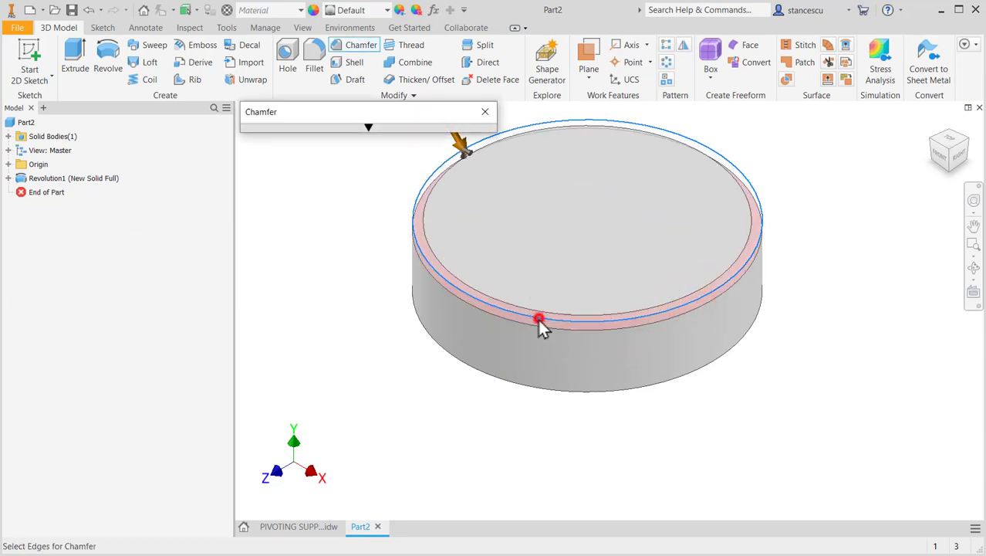
- Check the lower boss chamfer in the drawing and chamfer the boss's bottom outer edge by 1.4 mm
middle_click_drag(472, 426, 476, 413, "shift")
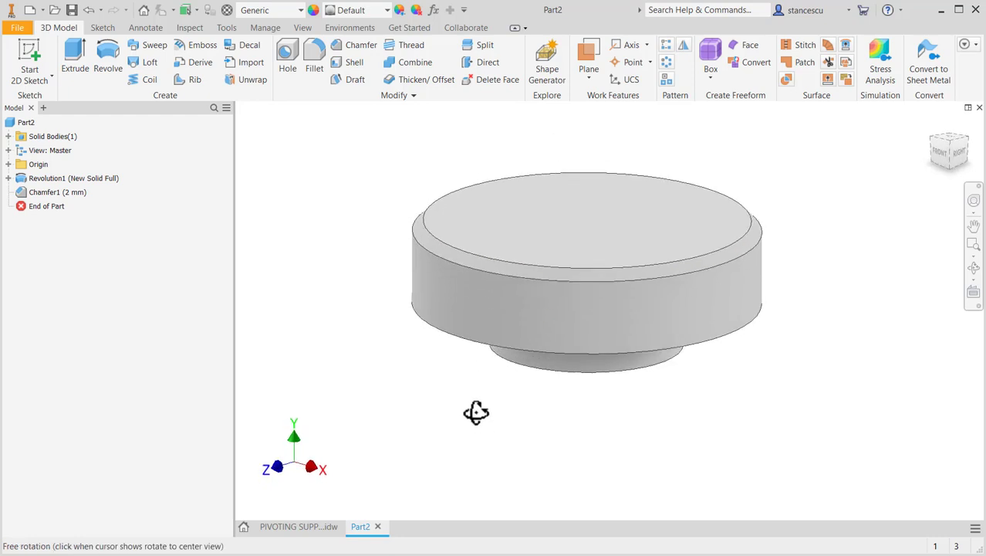
left_click(320, 527)
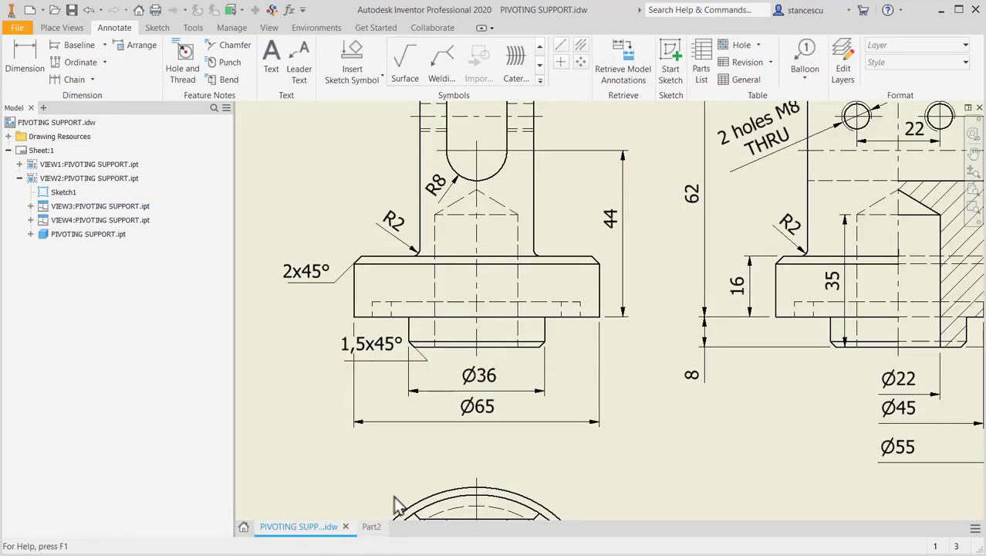
left_click(361, 529)
left_click(560, 366)
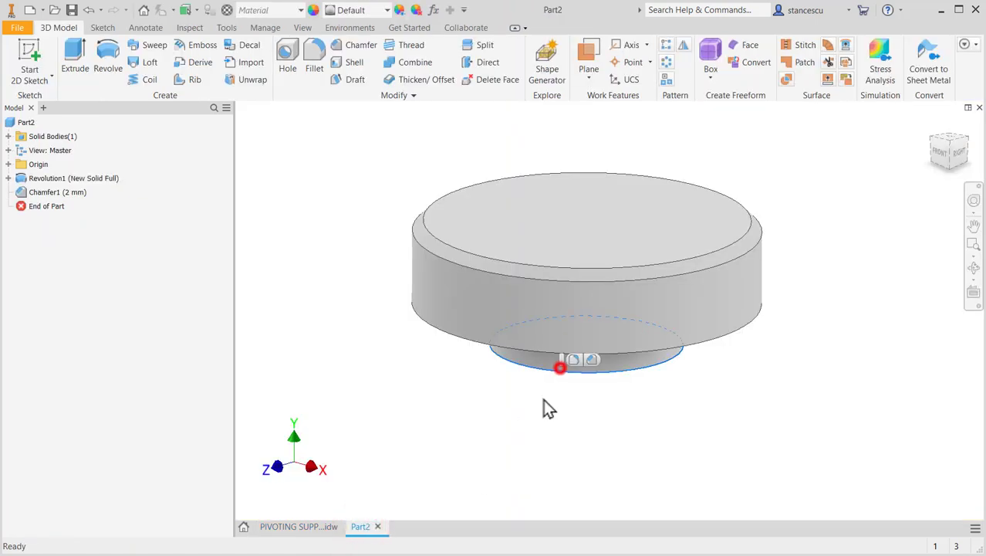
left_click(592, 360)
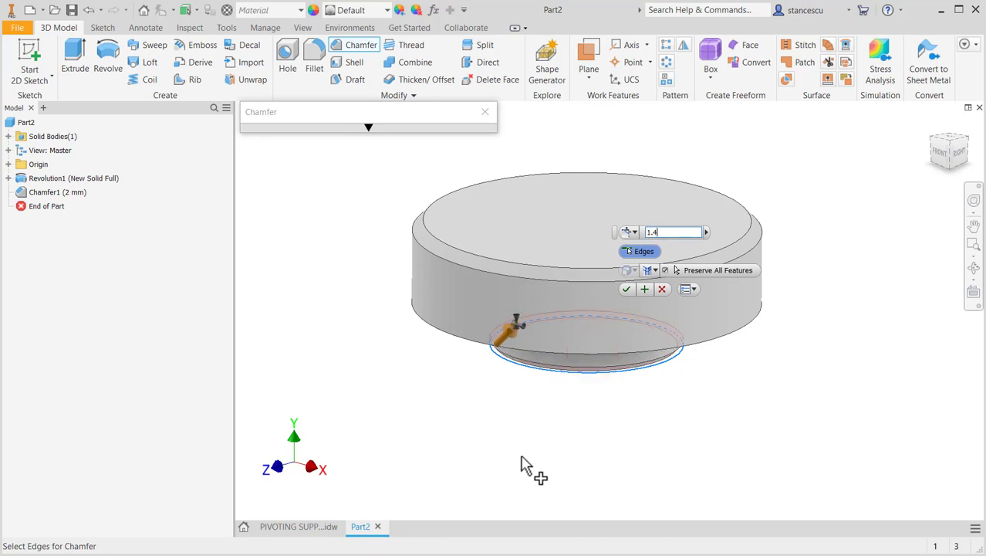
key("Return")
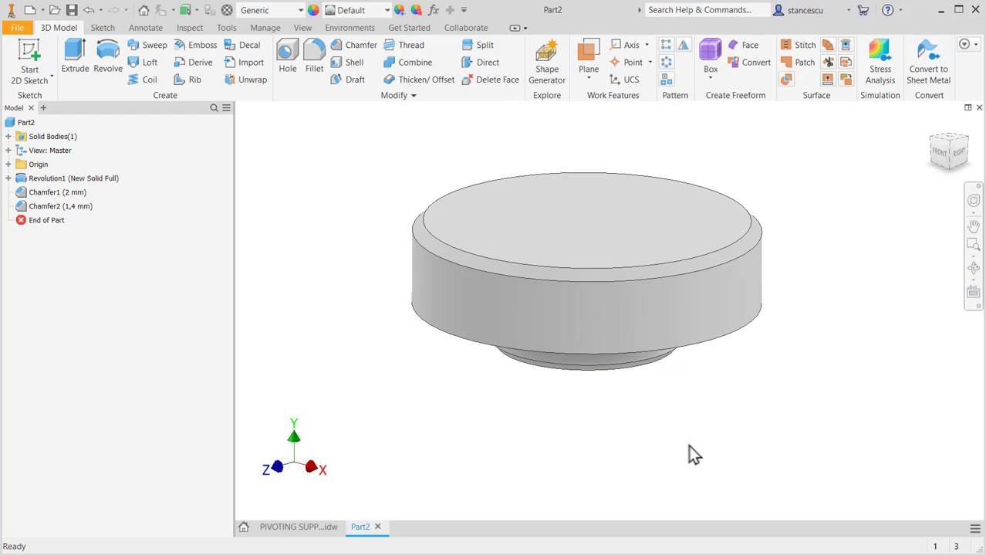
- Start a new sketch on the XY Plane and slice the graphics to show the base's cross-section
middle_click_drag(693, 454, 760, 427, "shift")
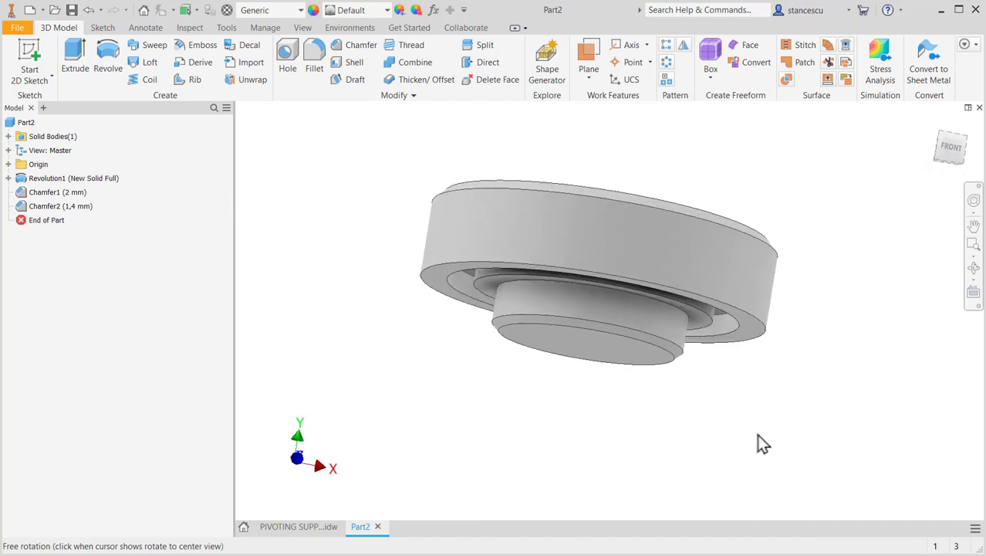
key("F6")
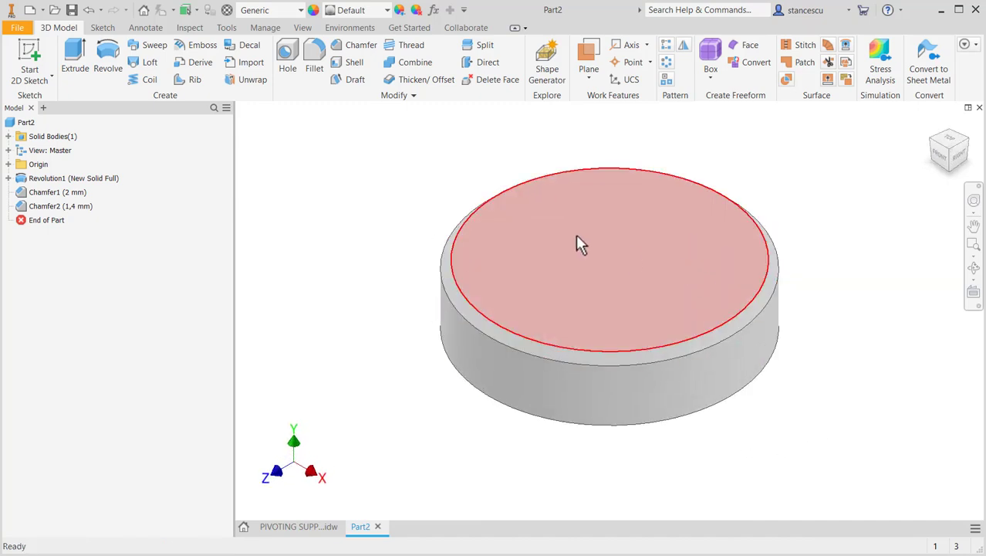
left_click(6, 164)
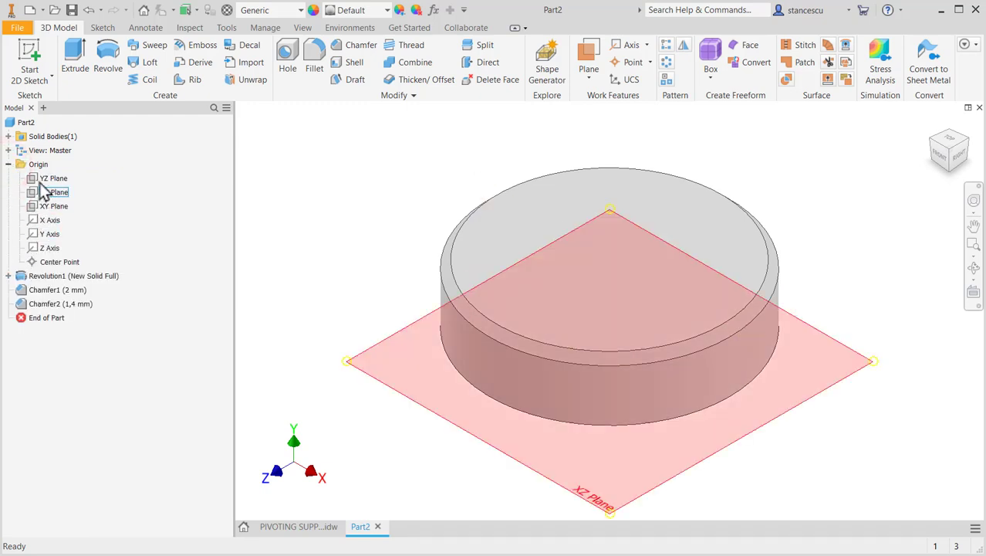
left_click(36, 210)
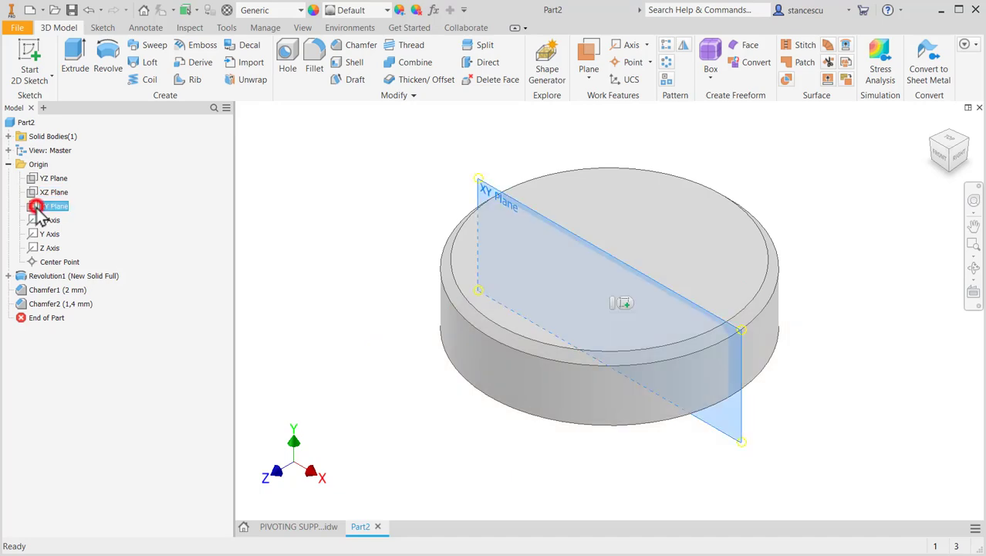
left_click(627, 297)
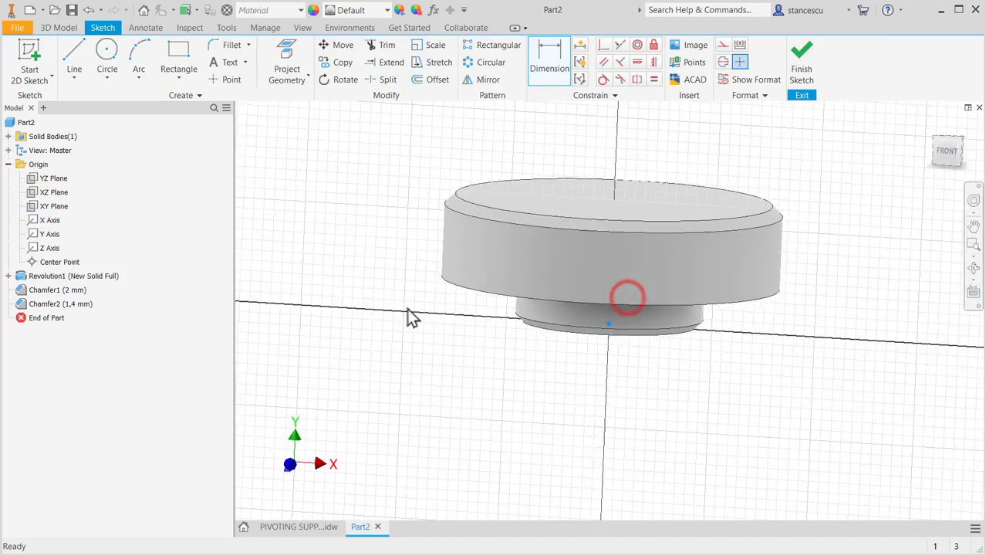
key("F7")
middle_click_drag(587, 267, 582, 415)
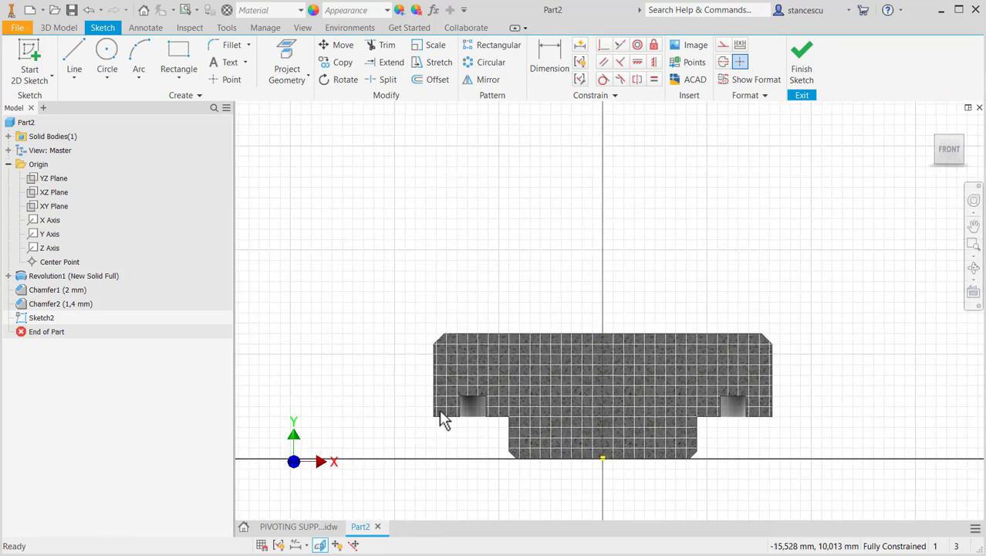
- Check the upper block in the drawing and sketch a rectangle about 28 mm wide and 37 mm high on the flange's top edge
left_click(307, 526)
mouse_move(651, 317)
middle_mouse_down()
mouse_move(600, 366)
mouse_move(474, 430)
middle_mouse_up()
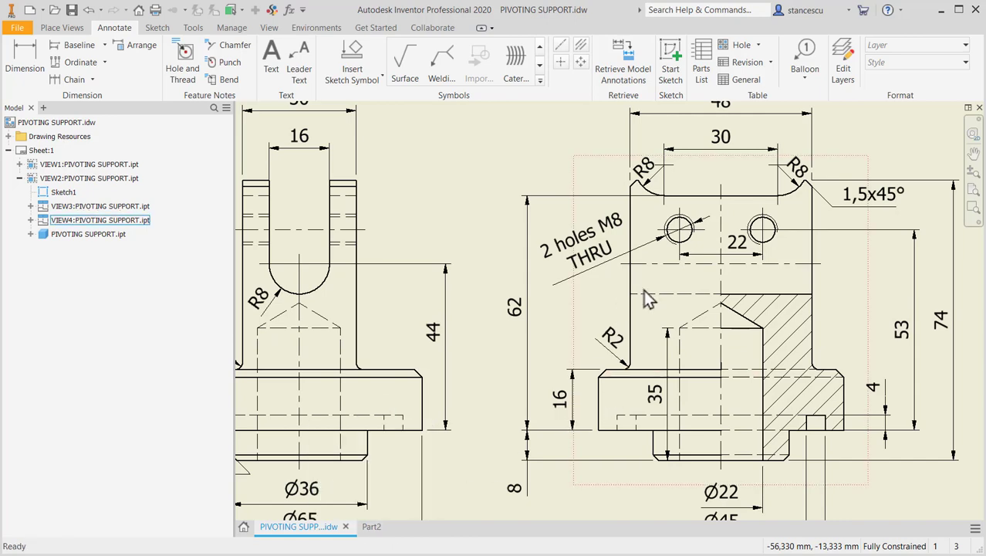
middle_click_drag(648, 315, 646, 352)
left_click(724, 148)
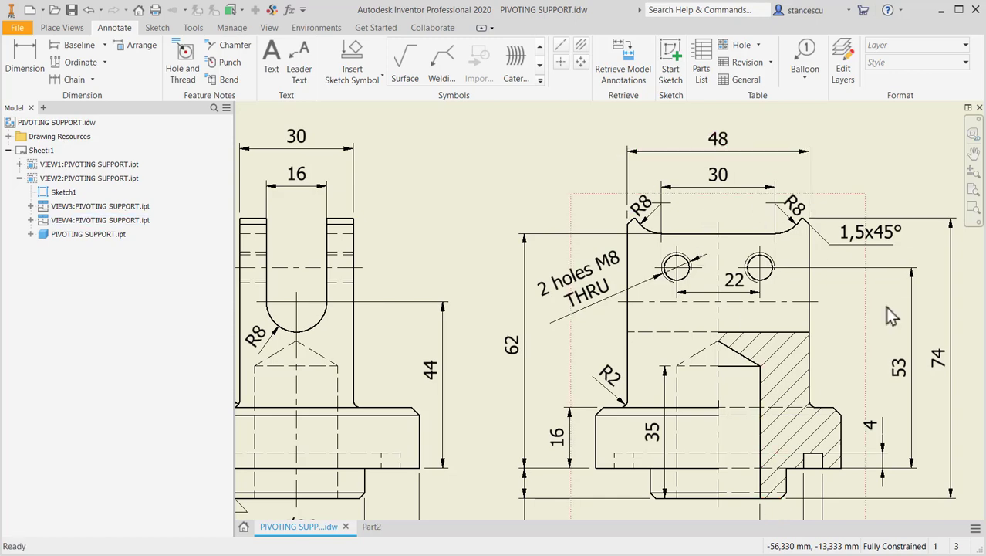
left_click(373, 527)
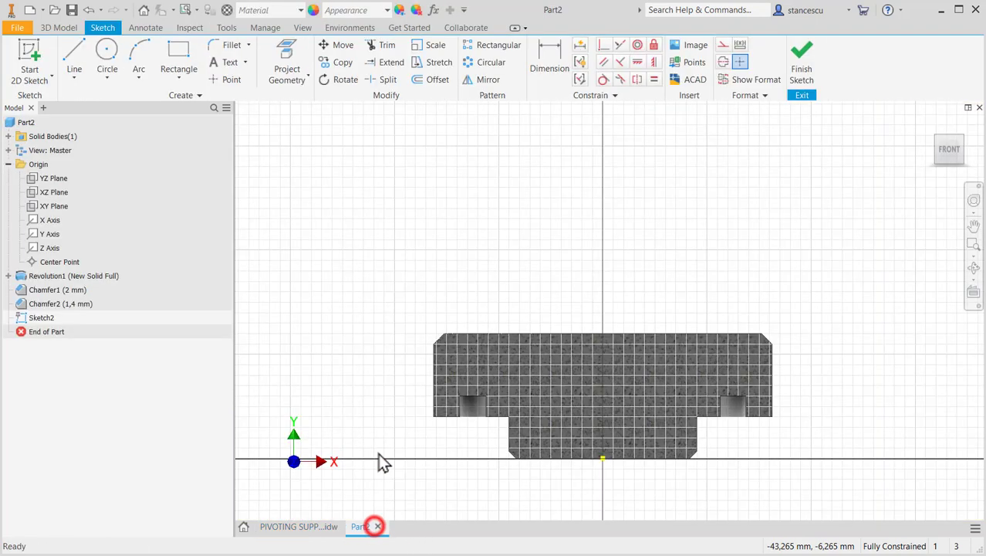
left_click(169, 54)
left_click(530, 335)
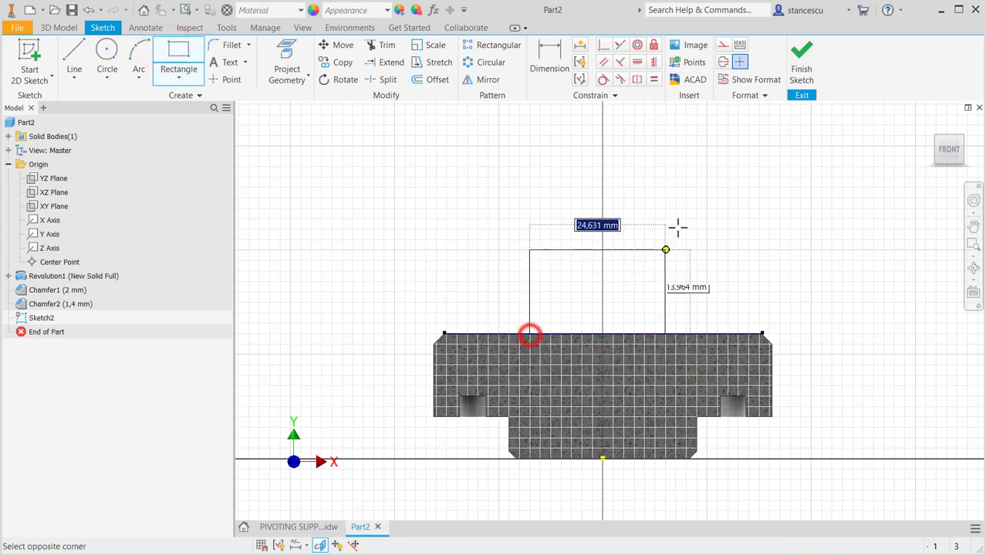
left_click(675, 142)
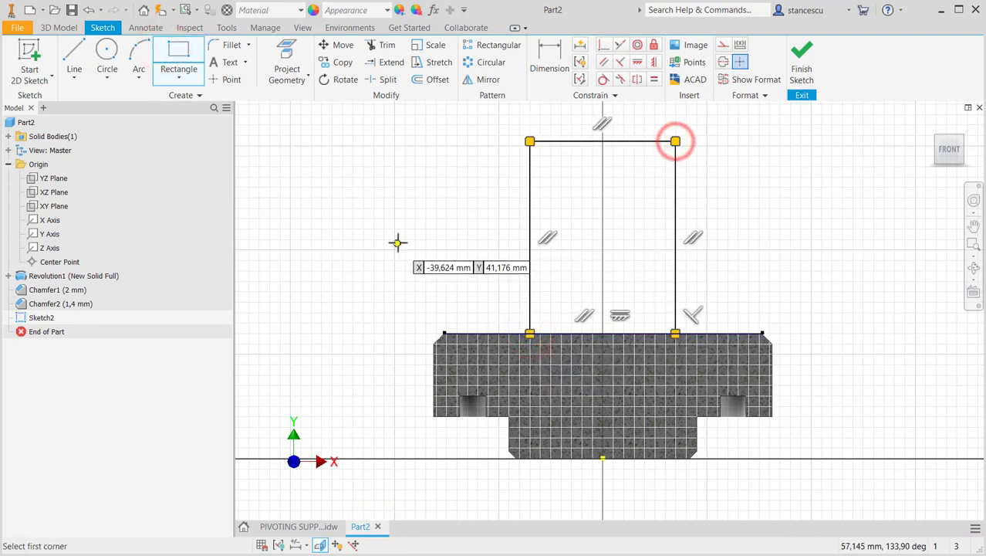
- Dimension the rectangle's width as 48 mm between its two vertical sides
left_click(551, 58)
left_click(531, 200)
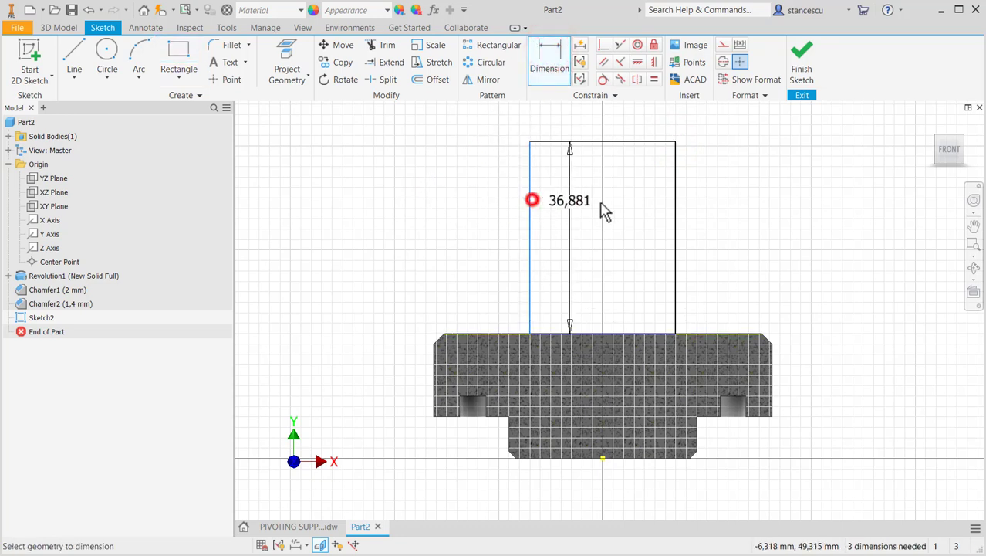
left_click(673, 214)
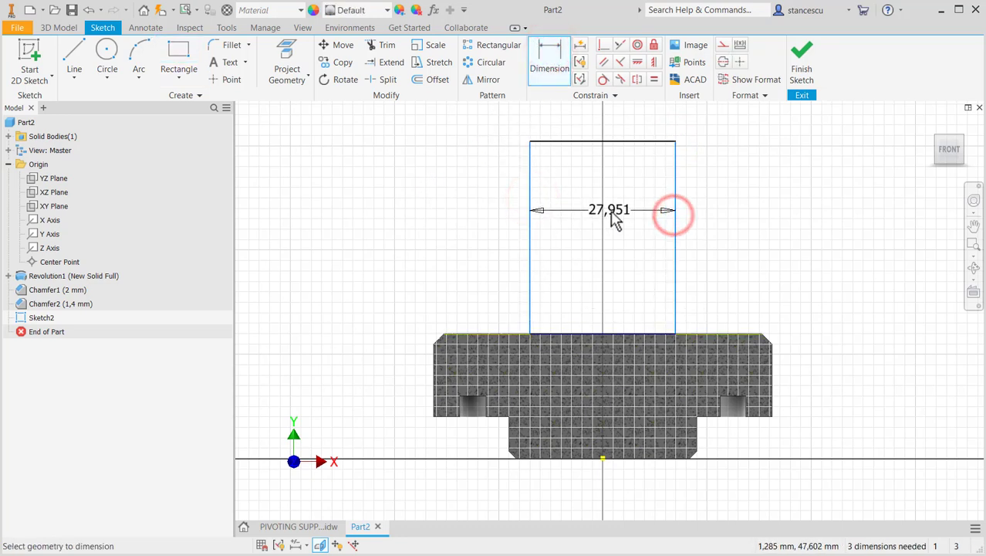
left_click(615, 220)
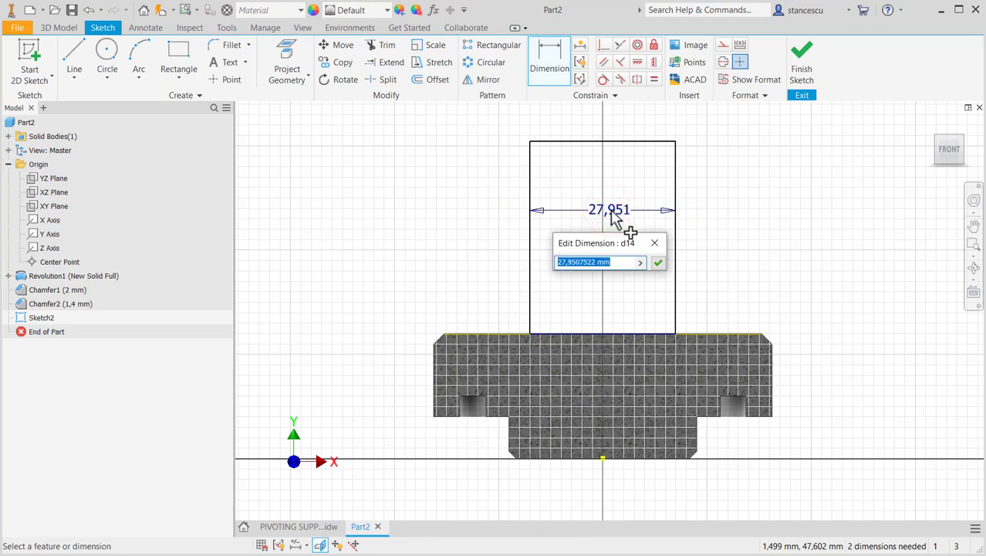
key("Return")
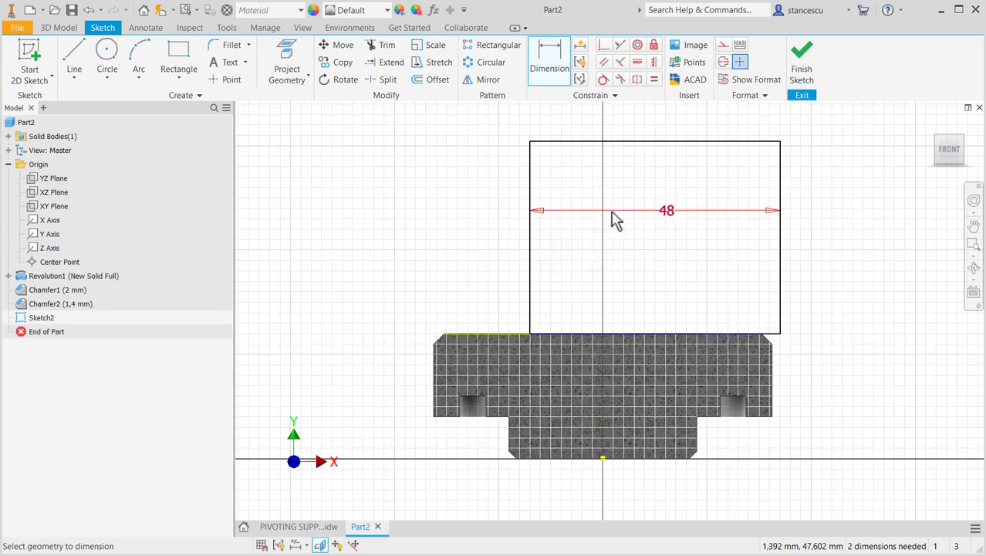
- Dimension the height from the base's bottom edge to the rectangle's top side as 74 mm
left_click(667, 142)
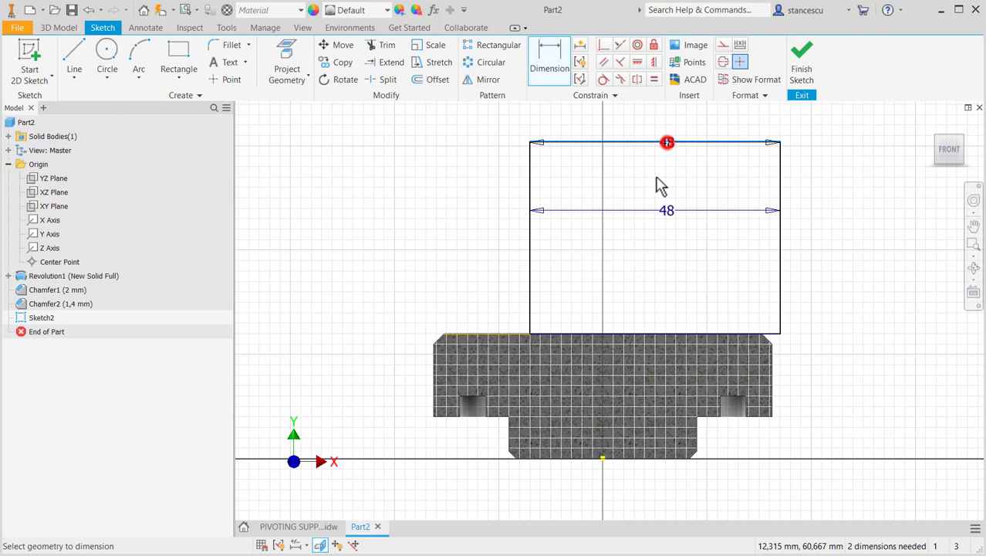
left_click(637, 458)
left_click(872, 323)
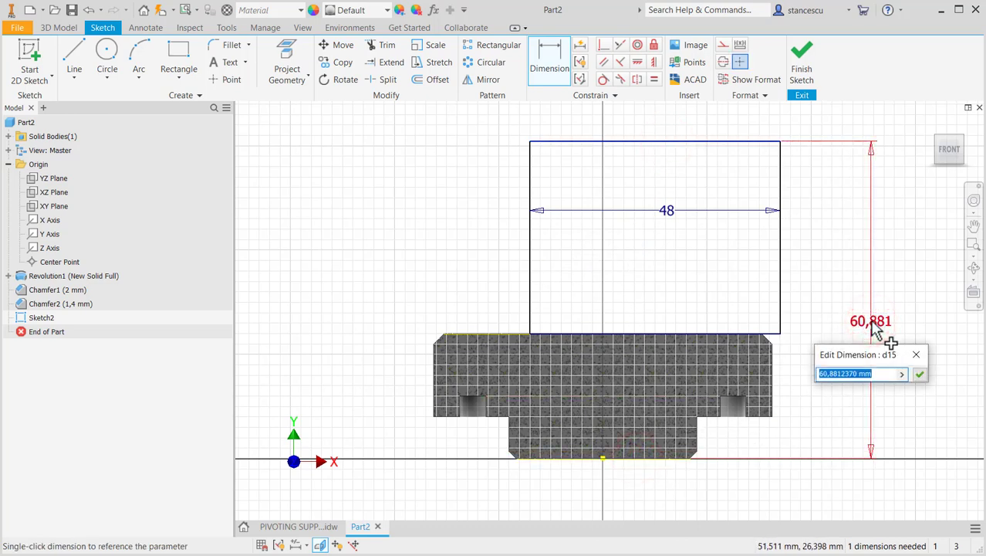
key("Return")
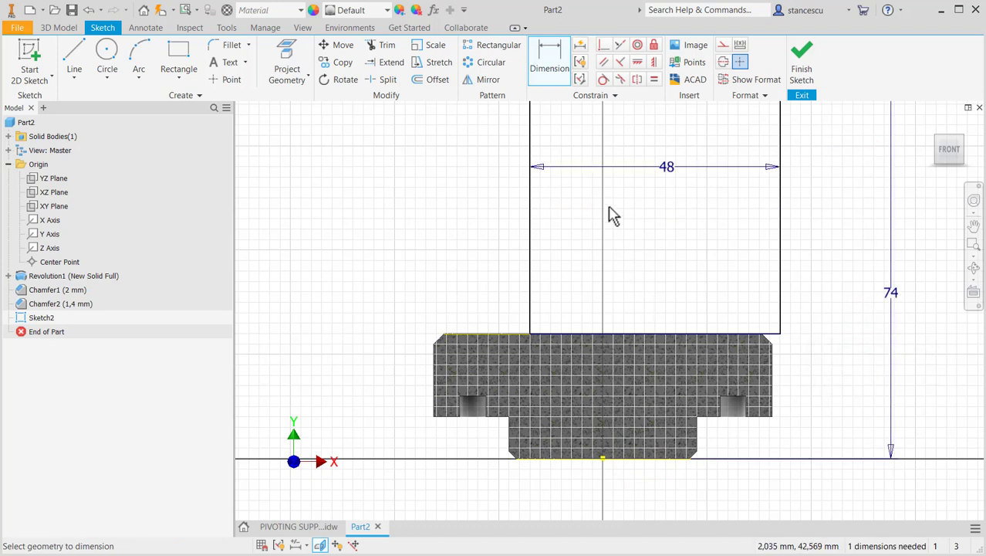
- Center the rectangle by applying a Vertical constraint between its bottom side's midpoint and the sketch origin
left_click(653, 63)
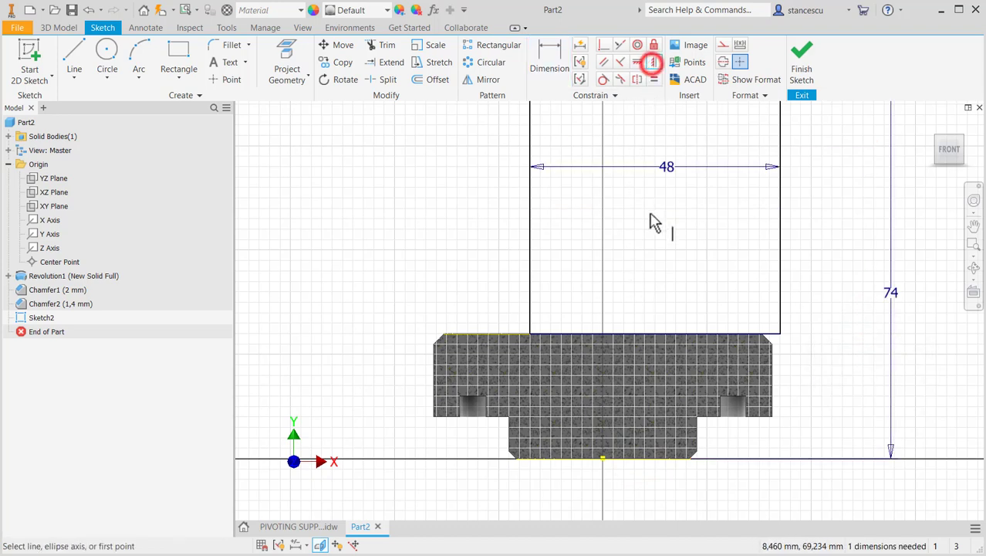
left_click(655, 334)
left_click(603, 459)
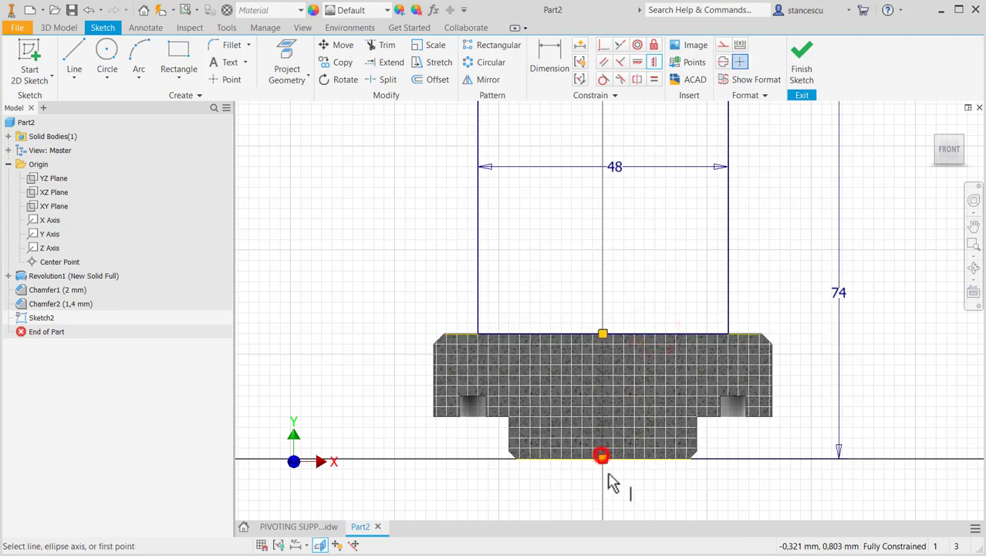
- Sketch a horizontal line about 16 mm long below the rectangle's top side, continued by a tangent arc of about 7 mm radius up to that side
scroll(653, 494, "down", 3)
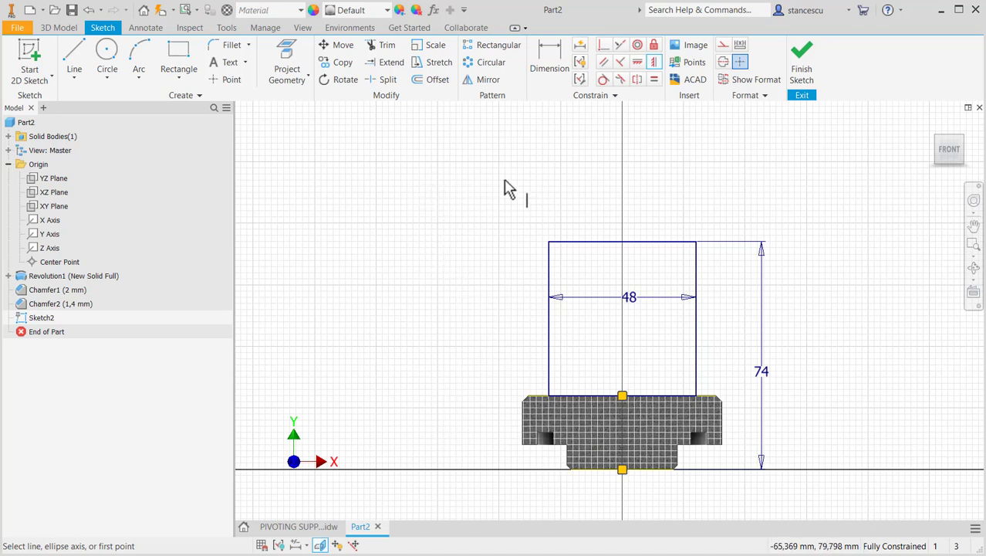
left_click(74, 60)
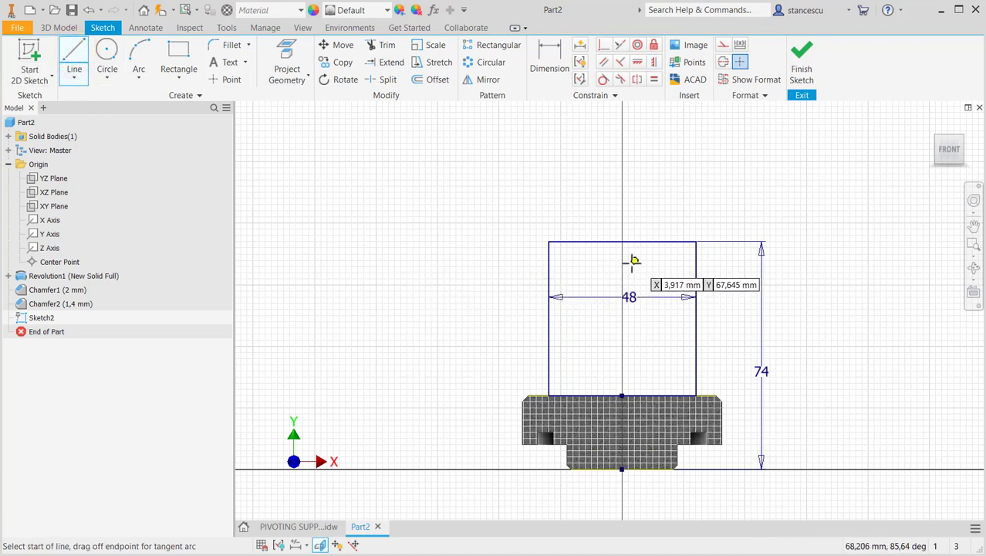
scroll(599, 261, "up", 3)
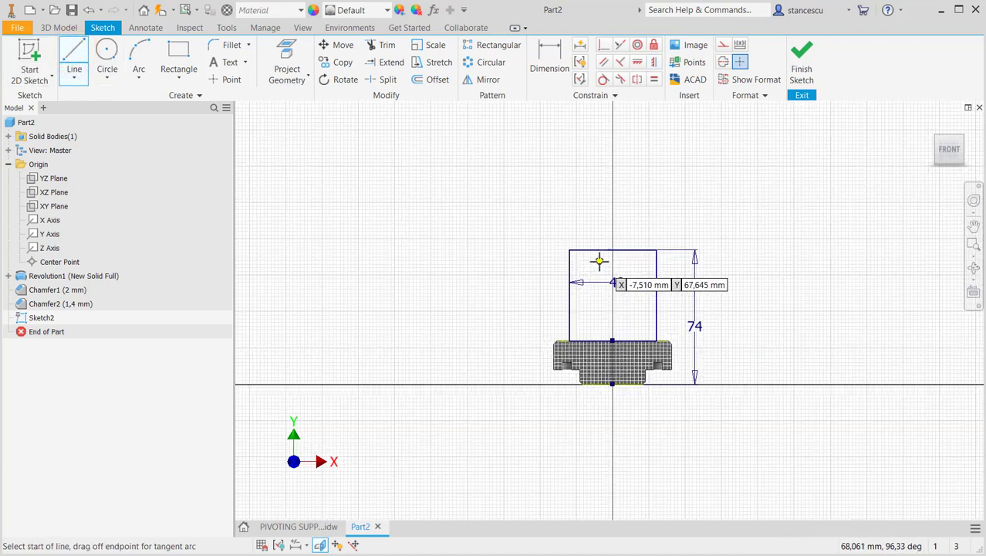
scroll(599, 261, "down", 4)
left_click(605, 256)
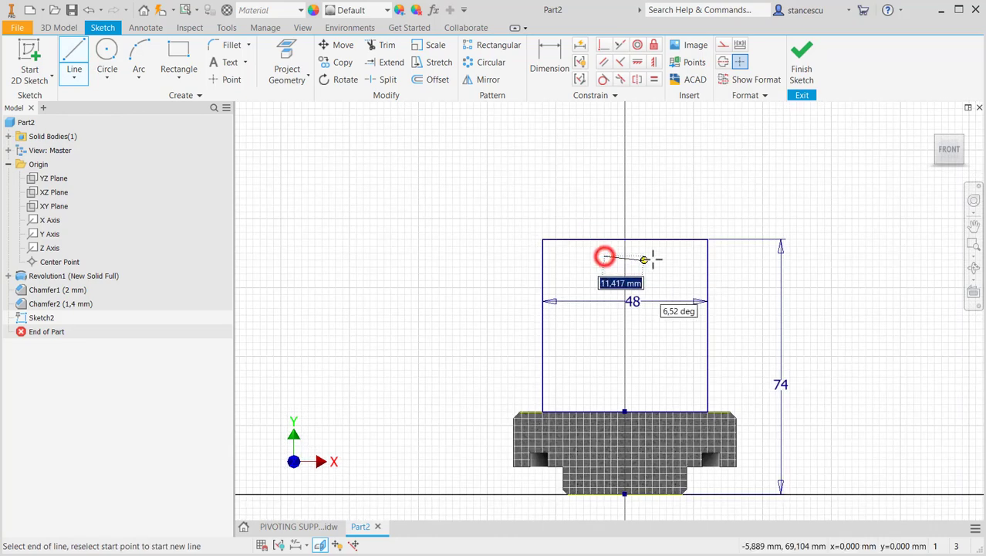
left_click(659, 255)
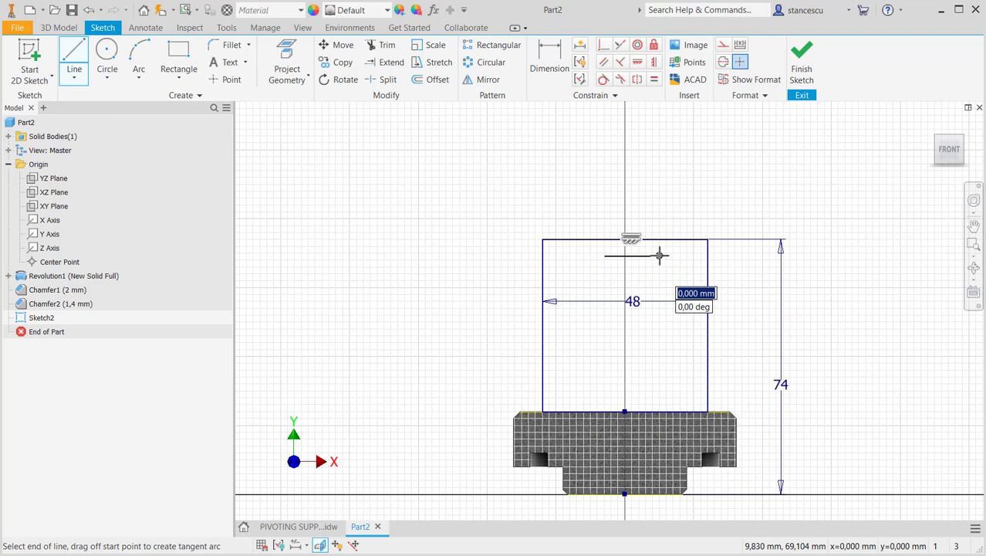
left_click_drag(659, 256, 683, 240)
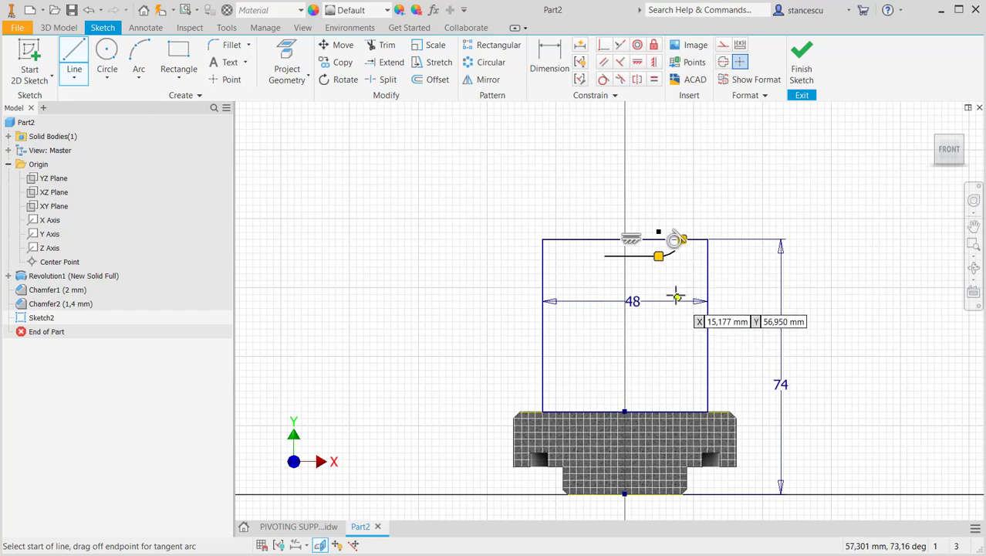
- Dimension the tangent arc's radius as 8 mm
scroll(674, 287, "up", 2)
scroll(663, 270, "up", 1)
middle_click_drag(663, 269, 676, 327)
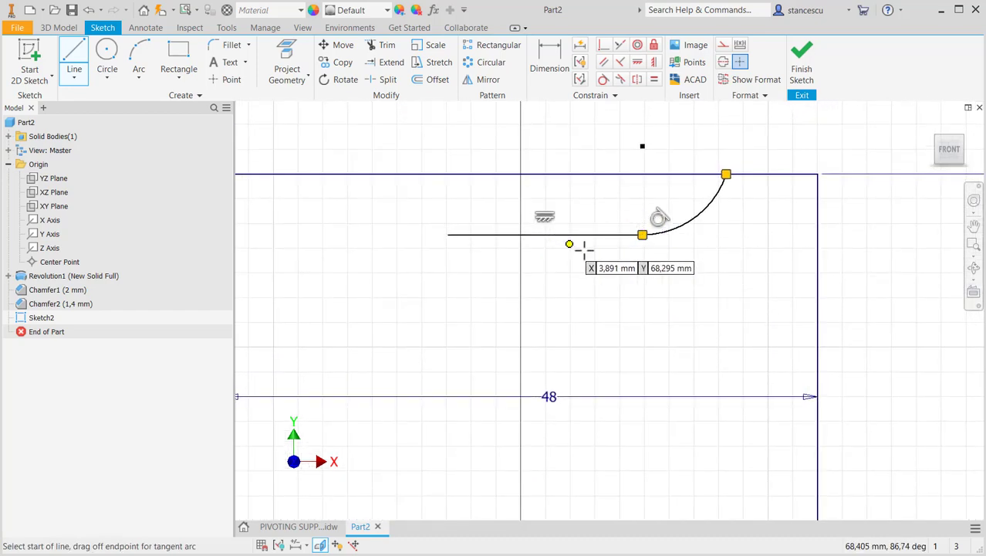
left_click(551, 68)
left_click(693, 221)
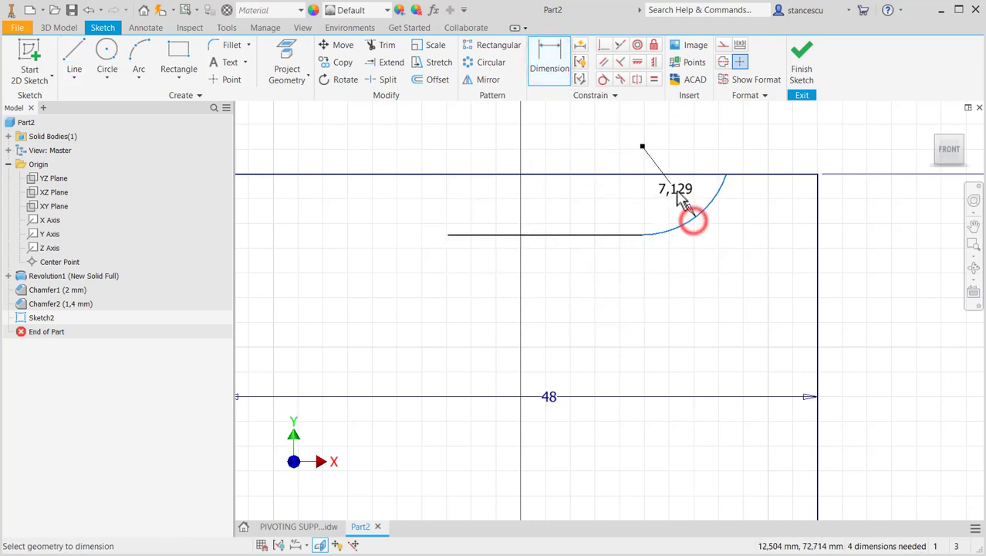
left_click(680, 199)
type("8")
key("Return")
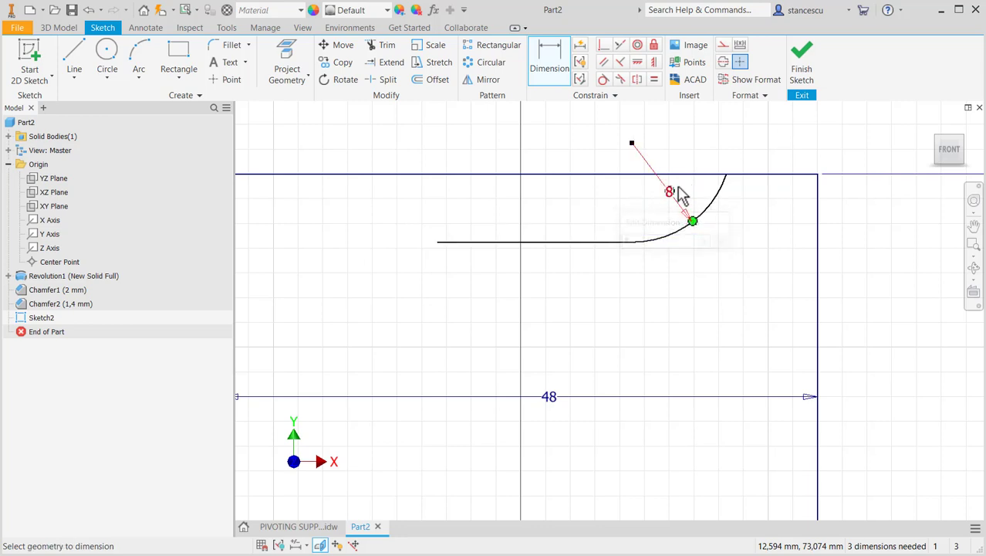
- Check the recess in the drawing and project the Y axis into the sketch as construction geometry
left_click(327, 527)
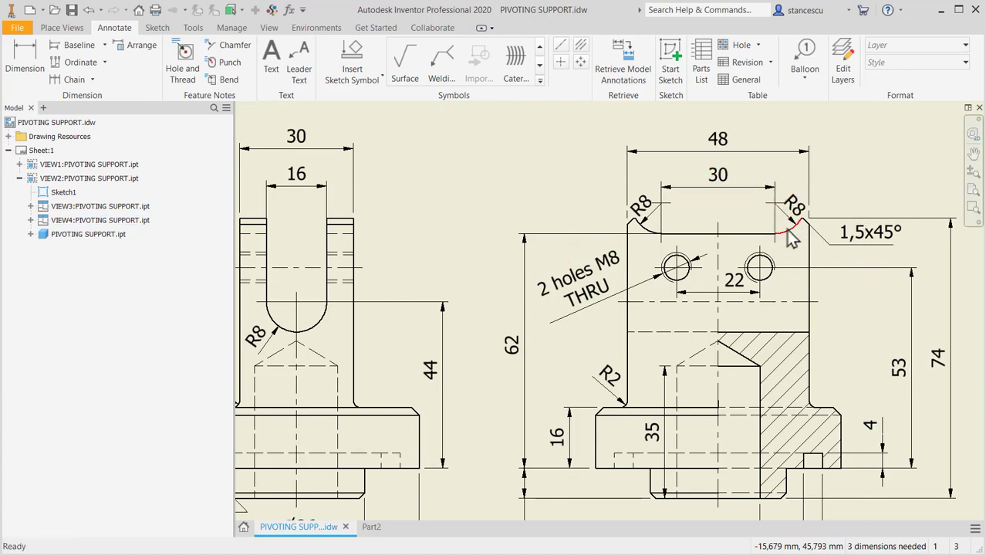
left_click(372, 527)
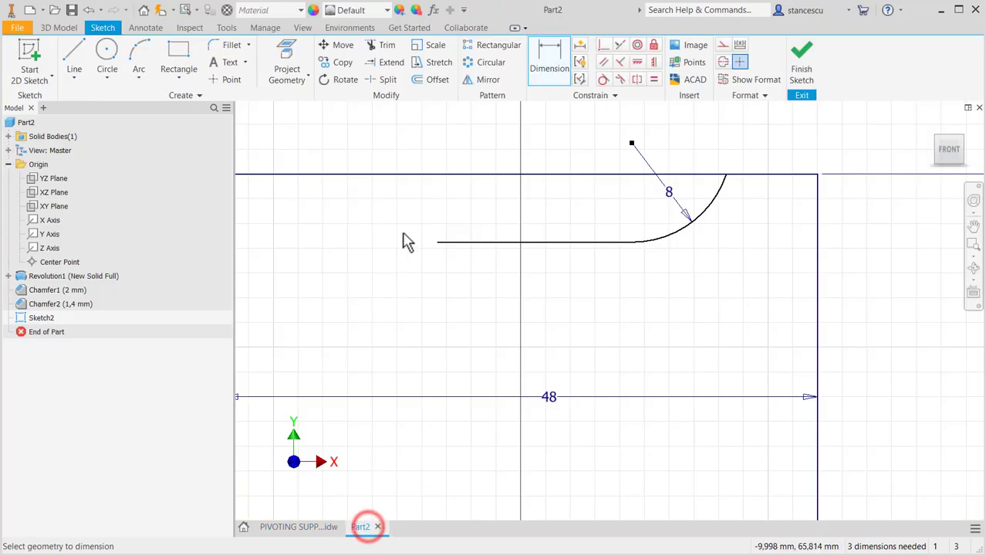
left_click(287, 60)
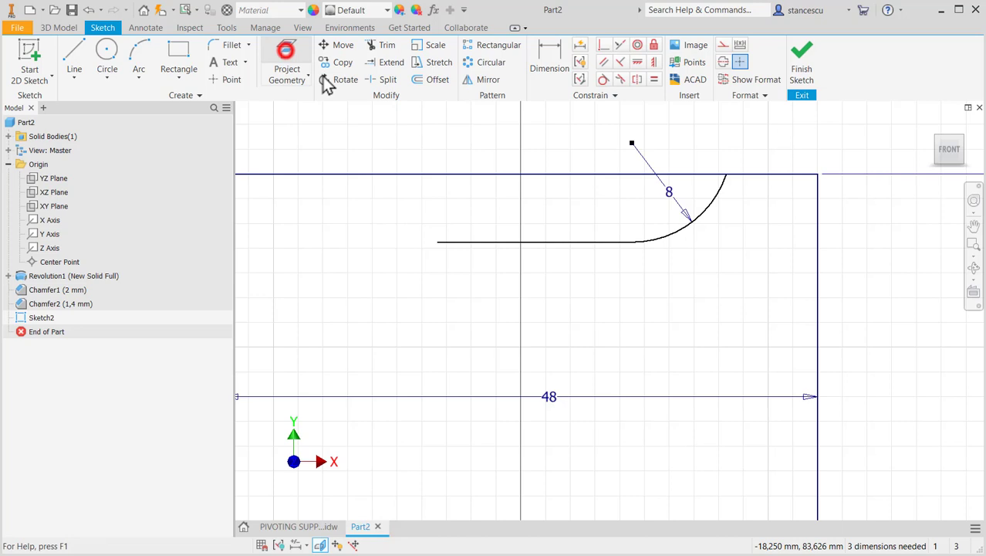
left_click(723, 45)
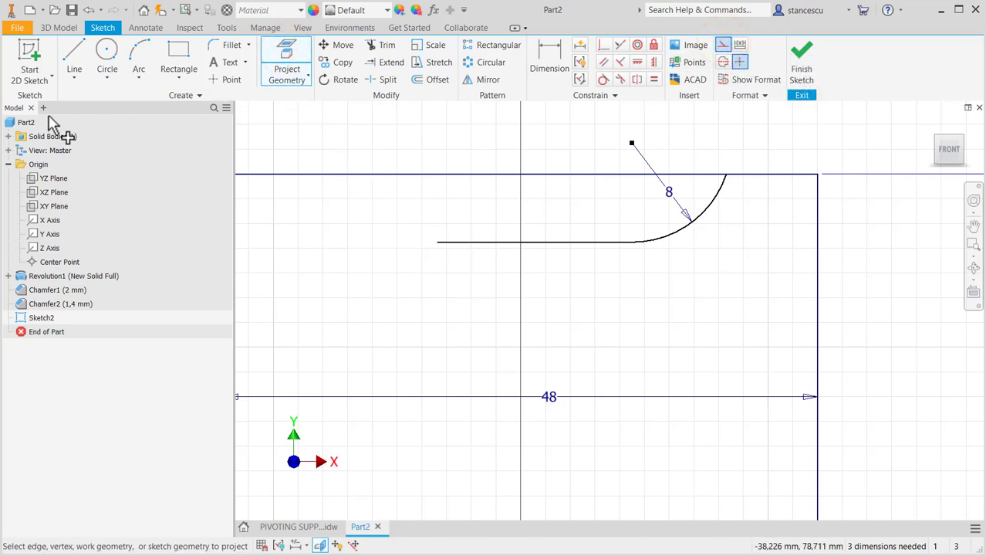
left_click(45, 235)
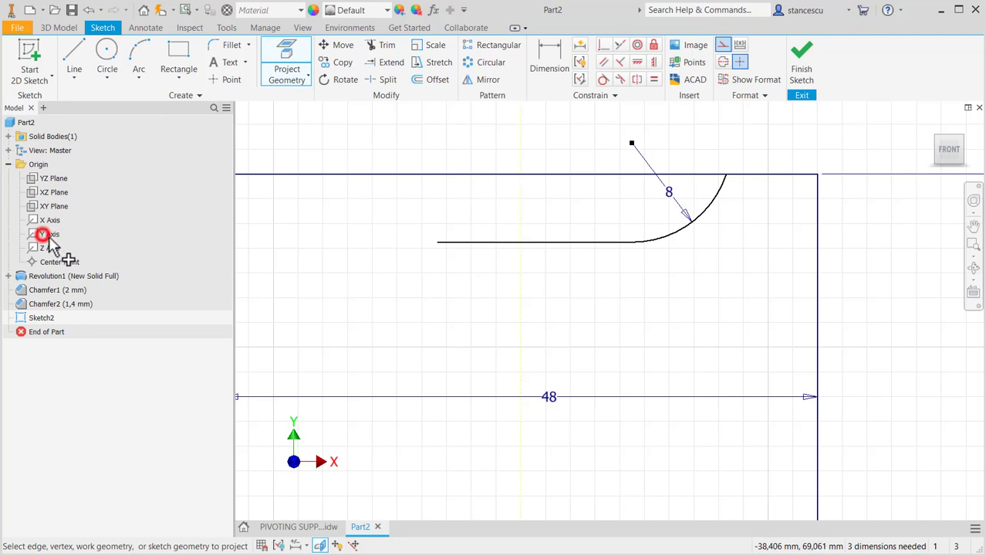
left_click(721, 46)
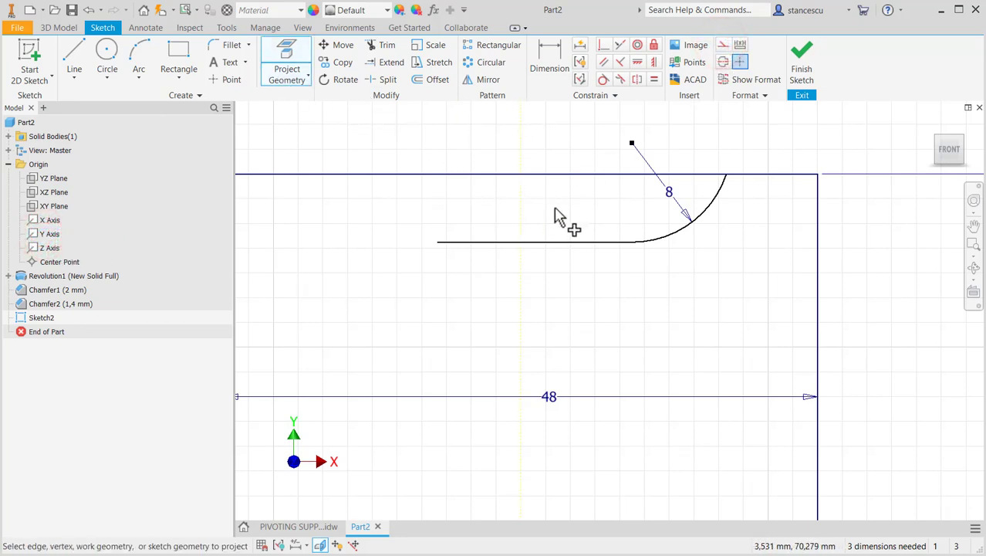
mouse_move(608, 229)
middle_mouse_down()
mouse_move(653, 277)
mouse_move(703, 293)
mouse_move(664, 274)
middle_mouse_up()
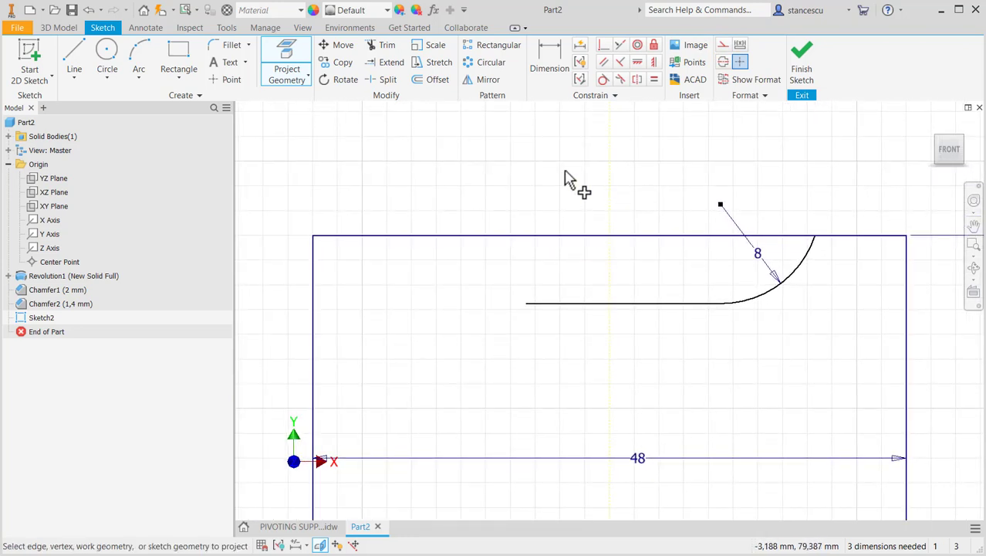
- Check the recess height in the drawing and dimension the horizontal line 62 mm above the flange's underside
left_click(316, 531)
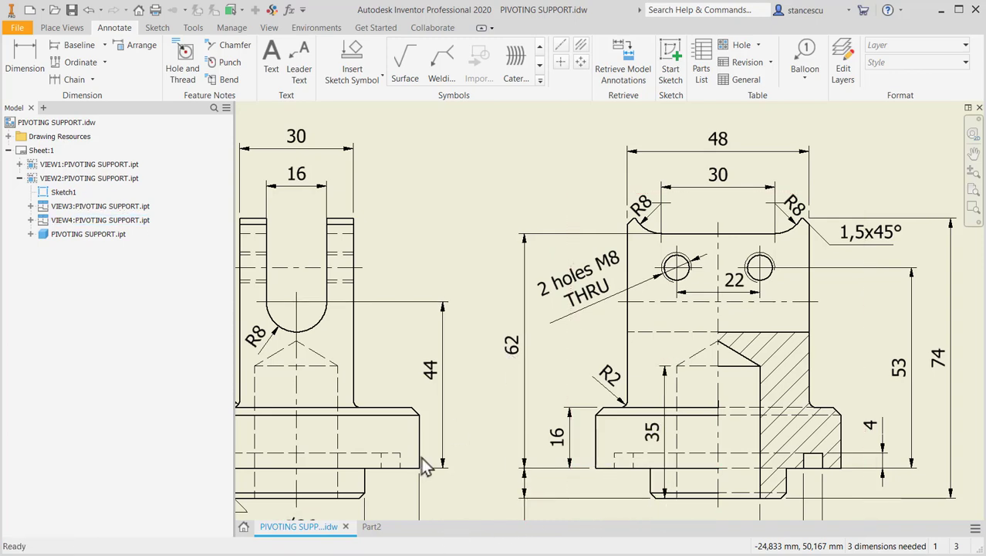
left_click(372, 526)
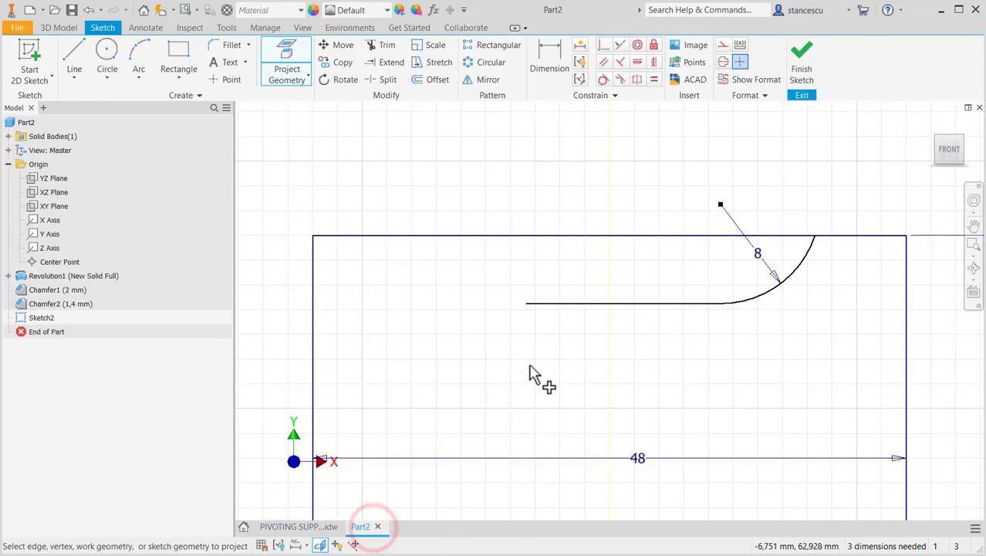
scroll(538, 373, "down", 2)
mouse_move(539, 370)
middle_mouse_down()
mouse_move(555, 364)
mouse_move(577, 225)
middle_mouse_up()
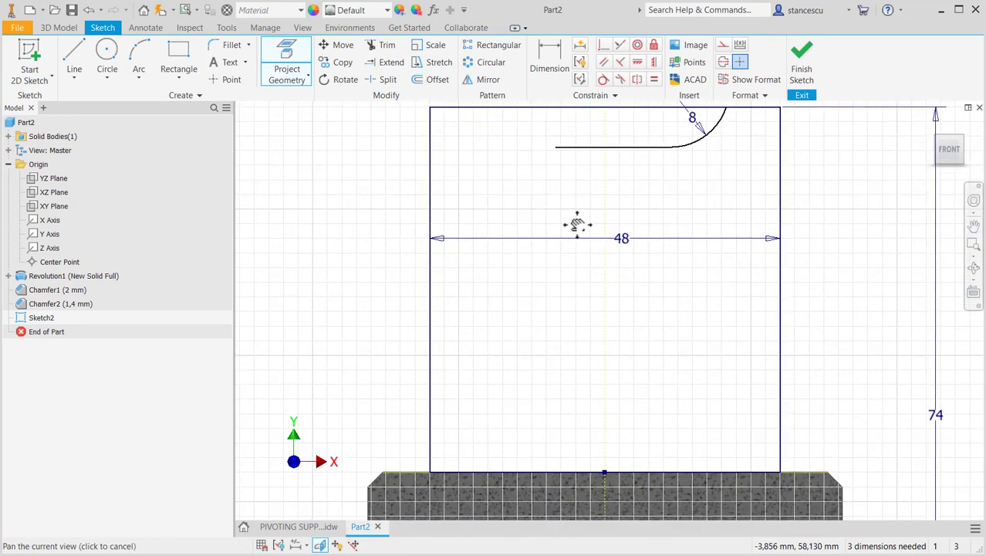
scroll(577, 232, "down", 2)
left_click(538, 52)
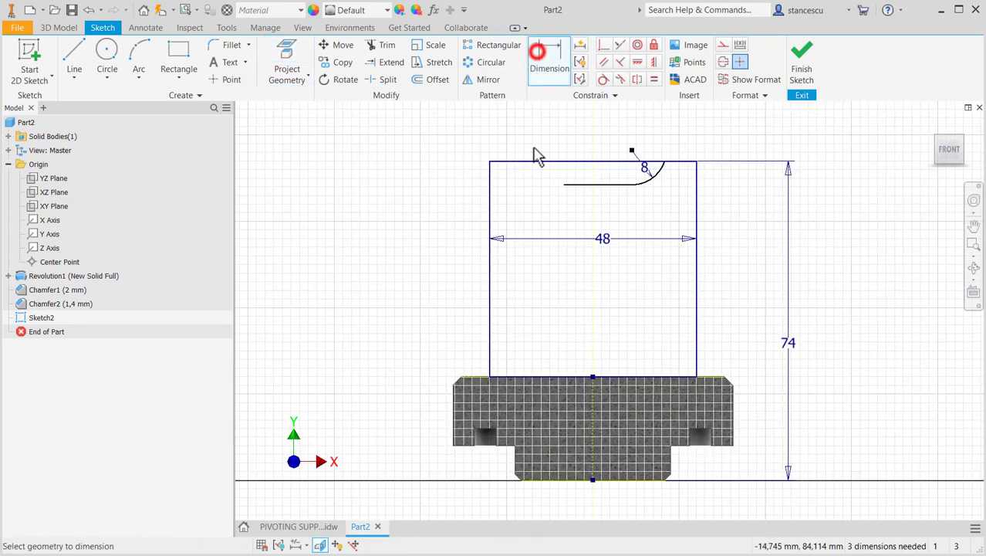
left_click(585, 185)
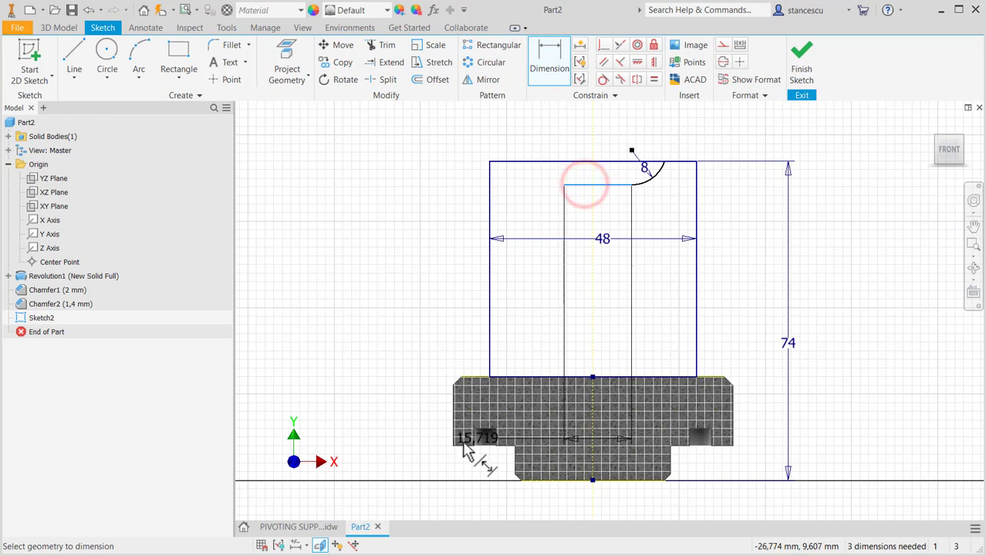
left_click(463, 445)
left_click(402, 318)
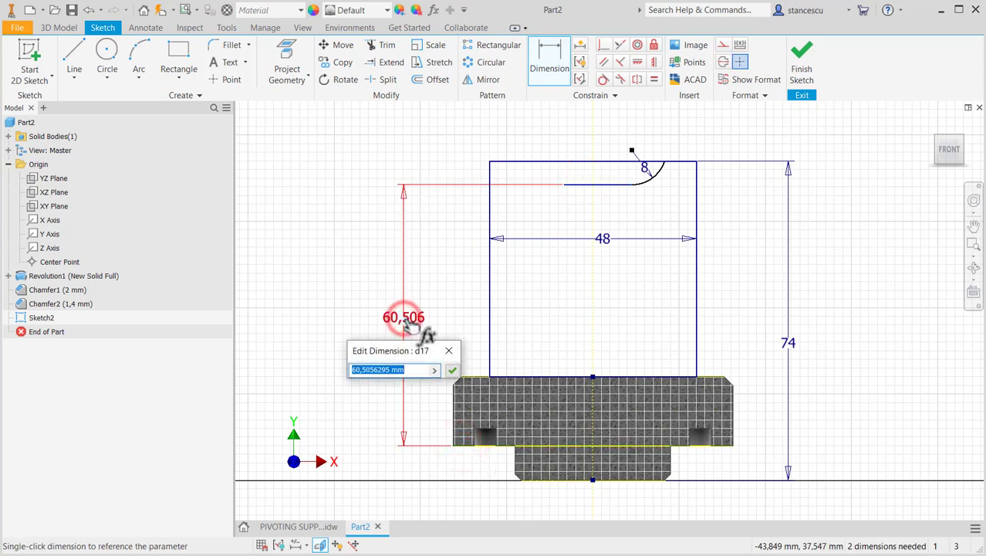
key("Return")
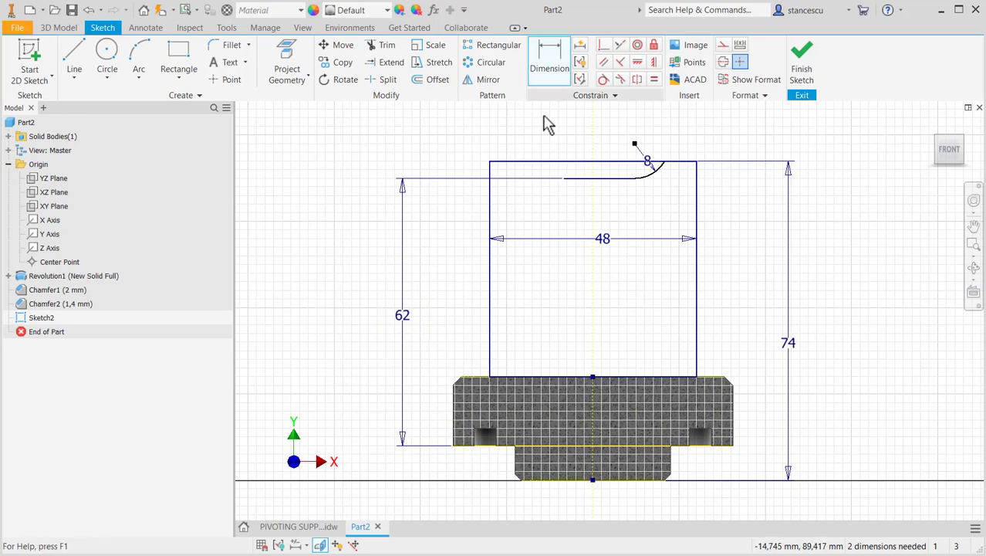
- Mirror the 8 mm arc about the projected Y axis
left_click(488, 79)
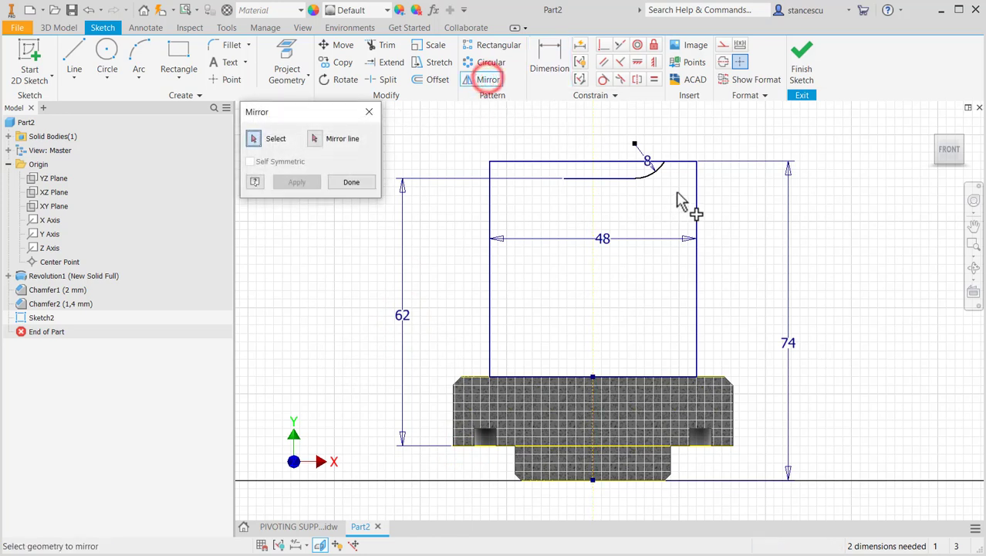
left_click(652, 179)
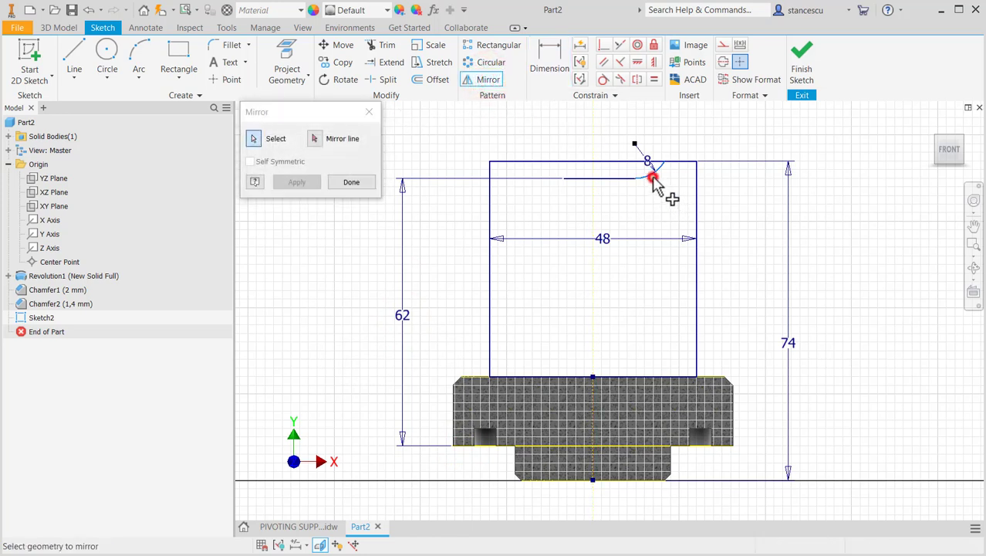
left_click(320, 139)
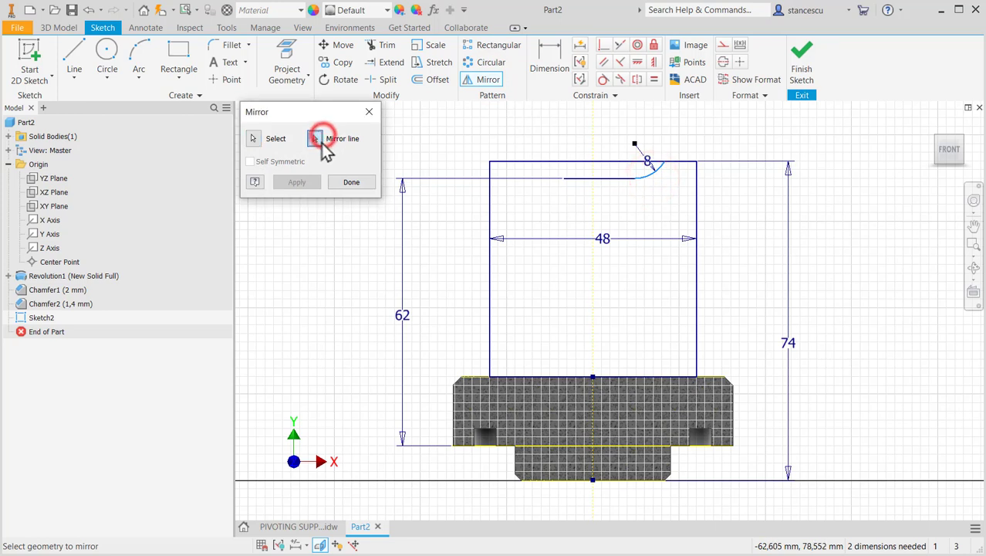
left_click(592, 278)
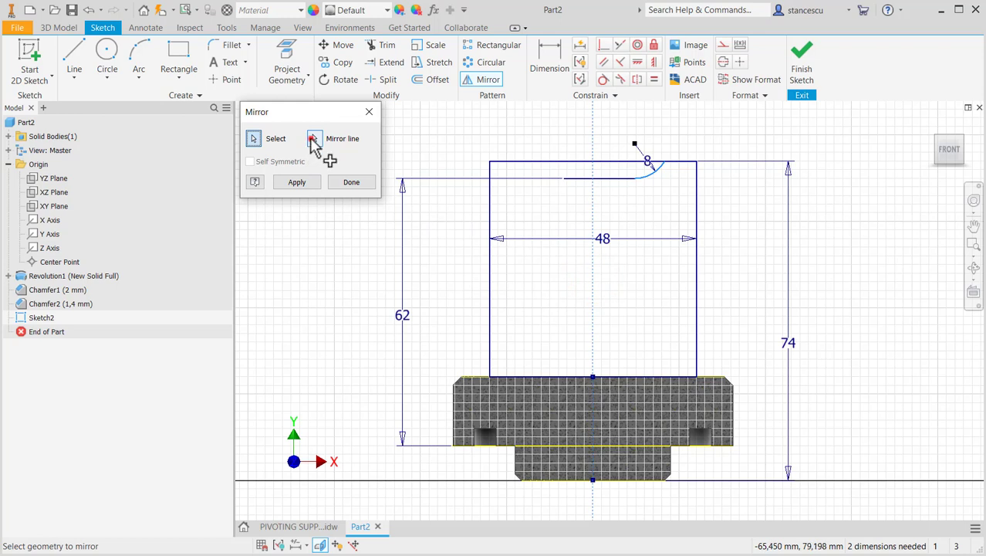
left_click(313, 140)
left_click(592, 313)
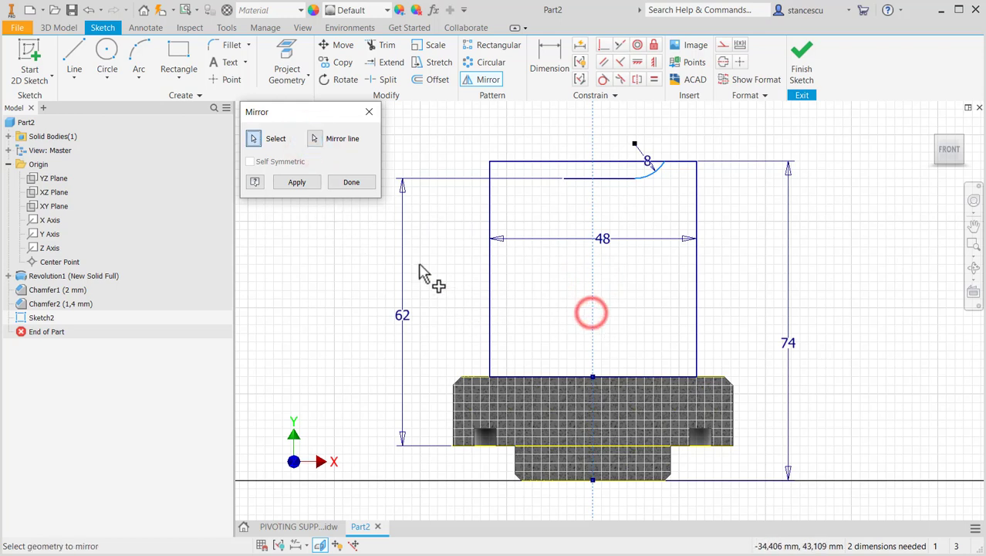
left_click(300, 187)
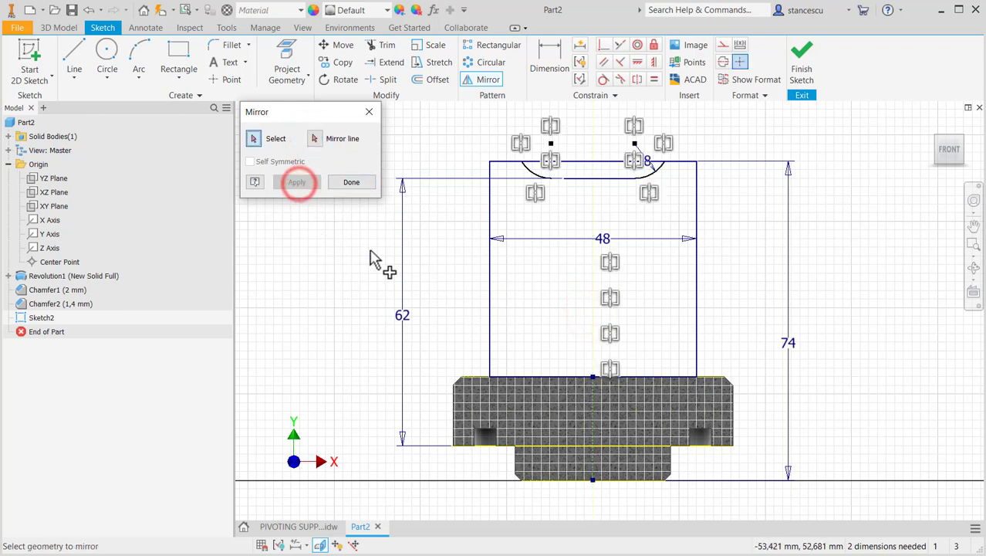
left_click(352, 184)
- Extend the recess's horizontal line to meet the end of the mirrored 8 mm arc
scroll(569, 209, "down", 3)
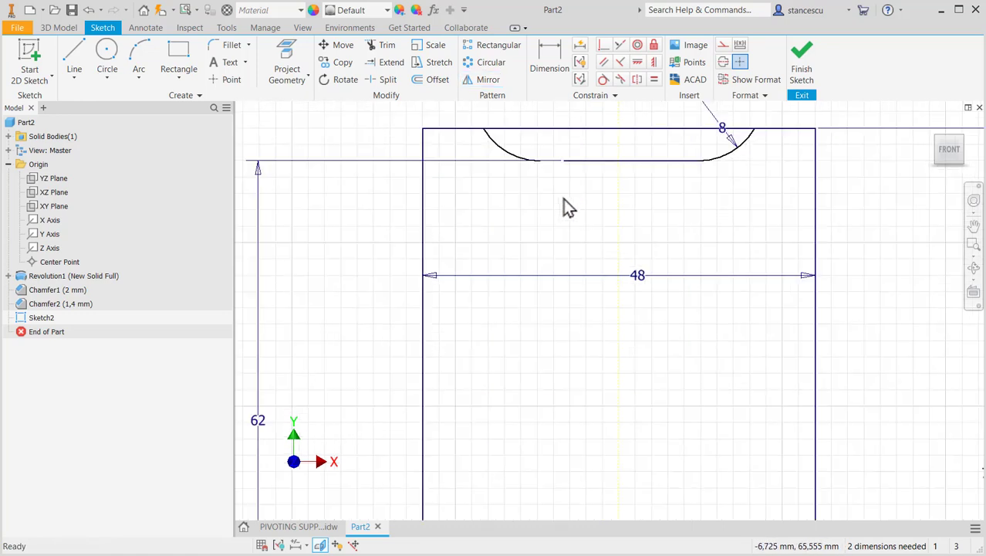
left_click(378, 46)
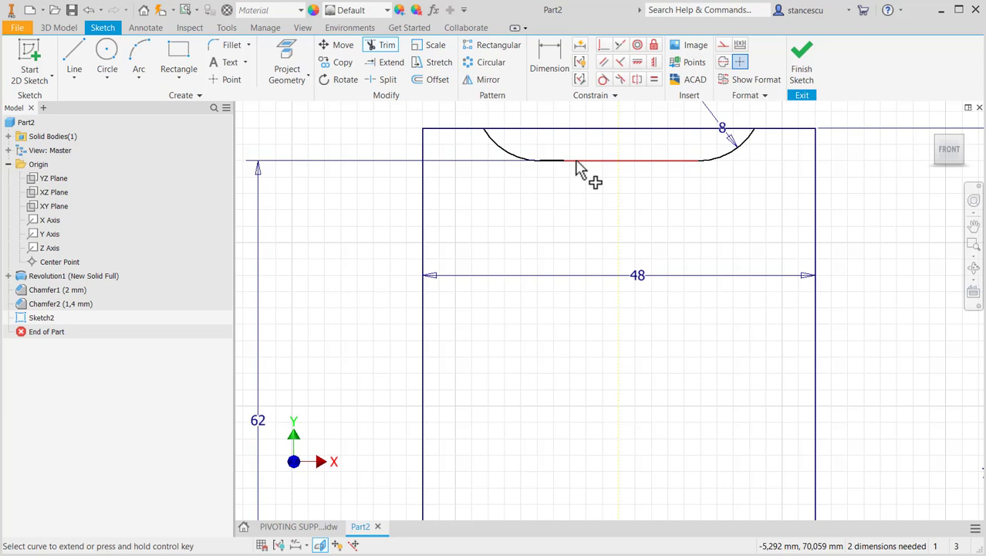
key("shift")
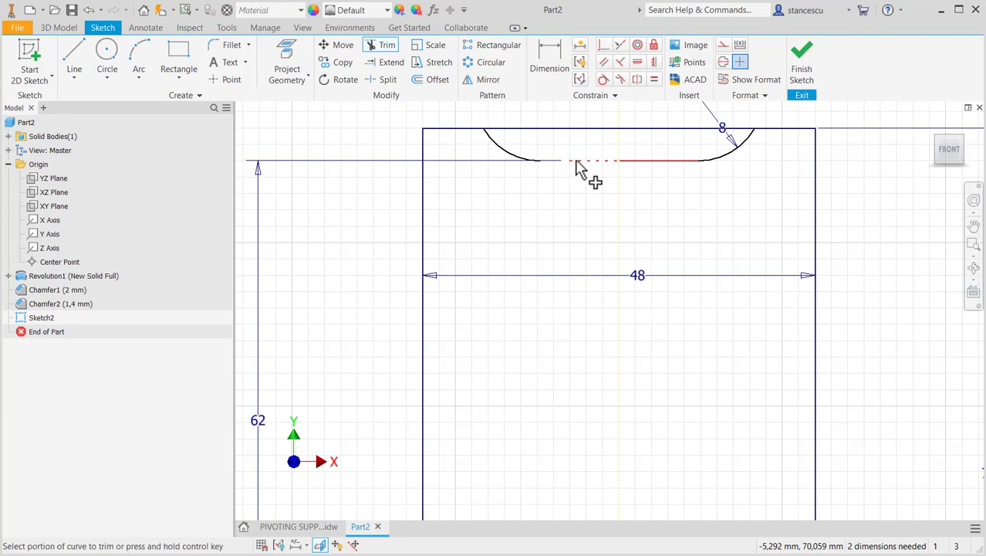
key("ctrl")
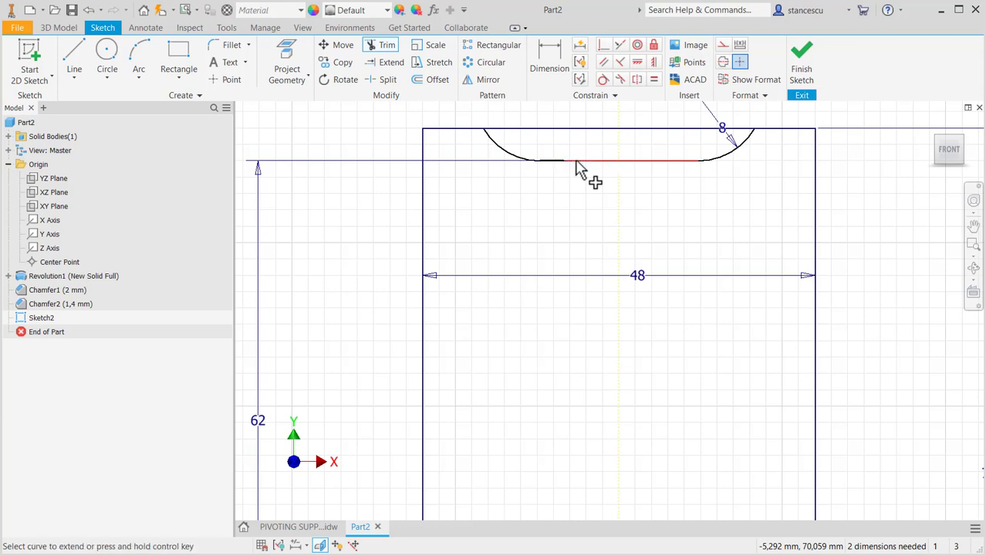
left_click(576, 164, "ctrl")
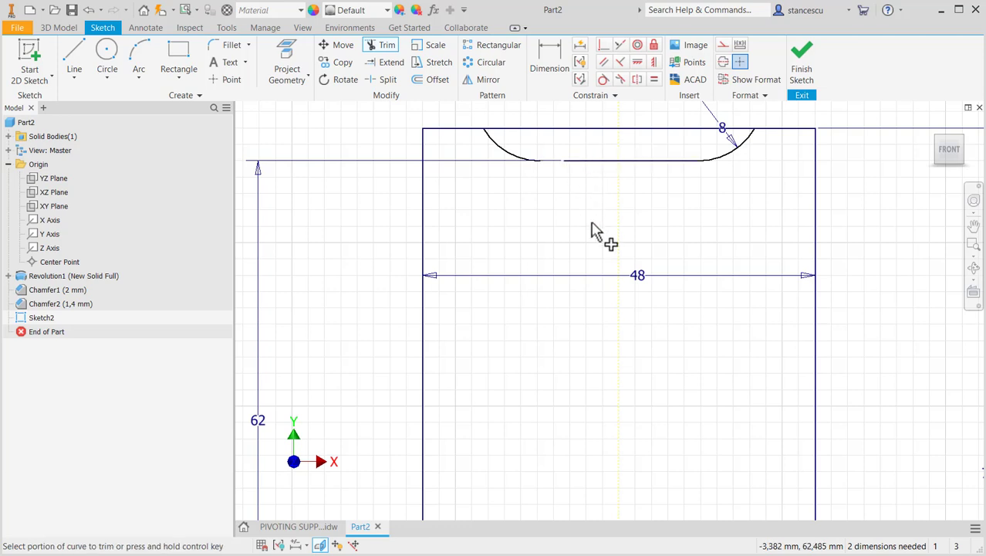
key("ctrl")
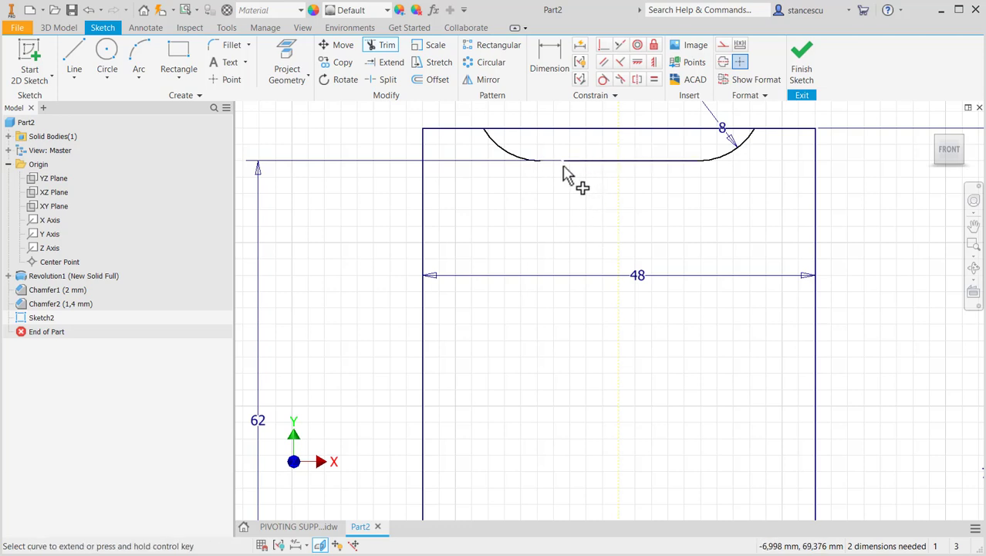
left_click(571, 163, "ctrl")
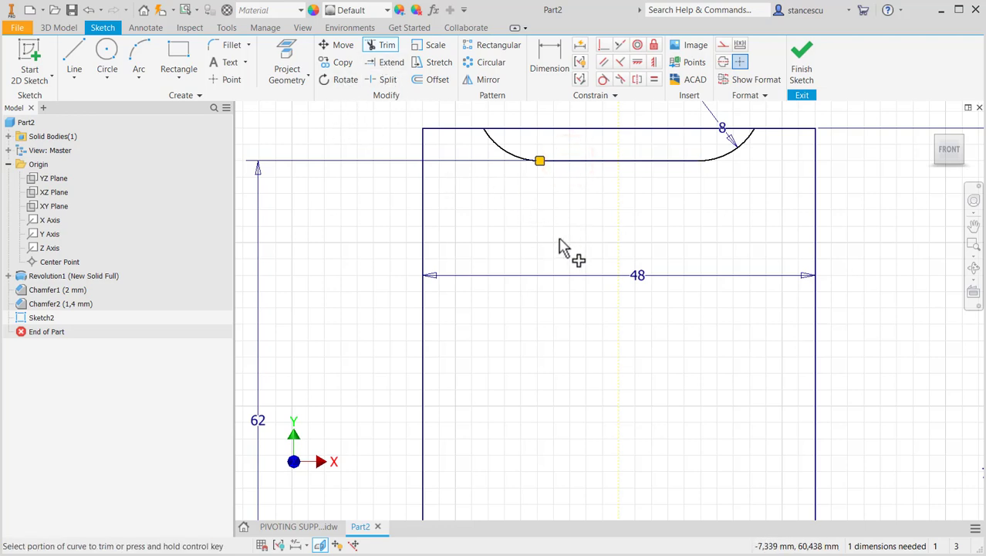
key("Escape")
- Split the block's top line at both arc ends and convert the segment between them to construction geometry
scroll(635, 212, "down", 3)
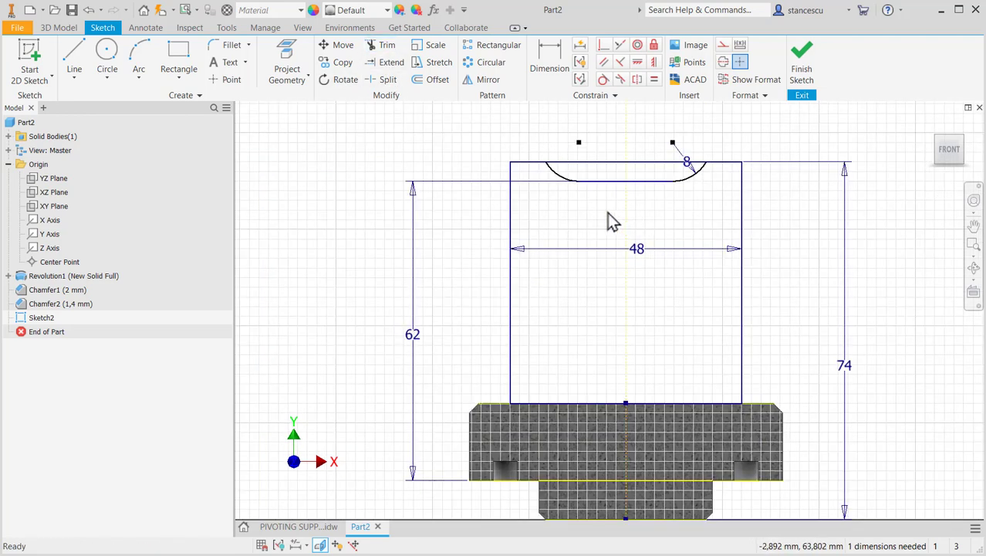
left_click(380, 80)
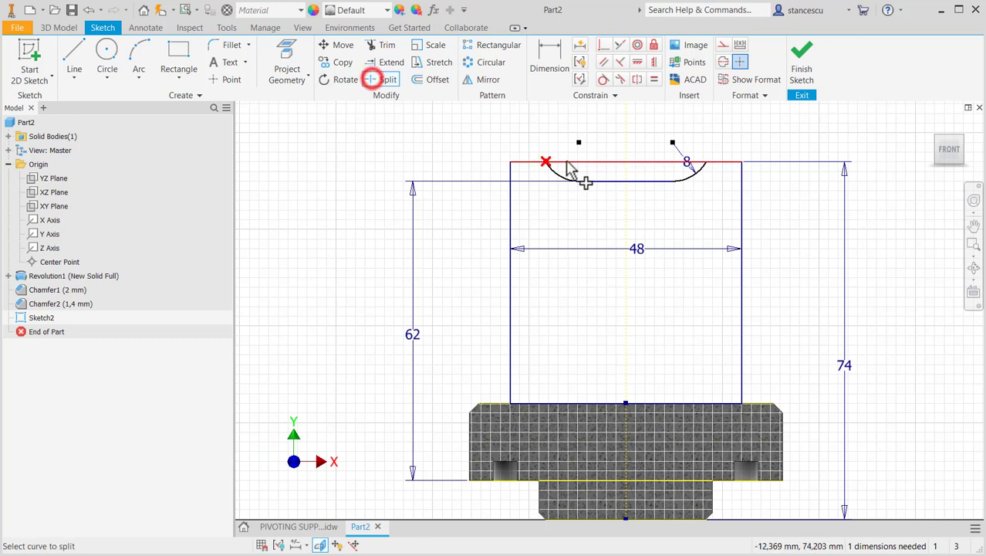
left_click(555, 162)
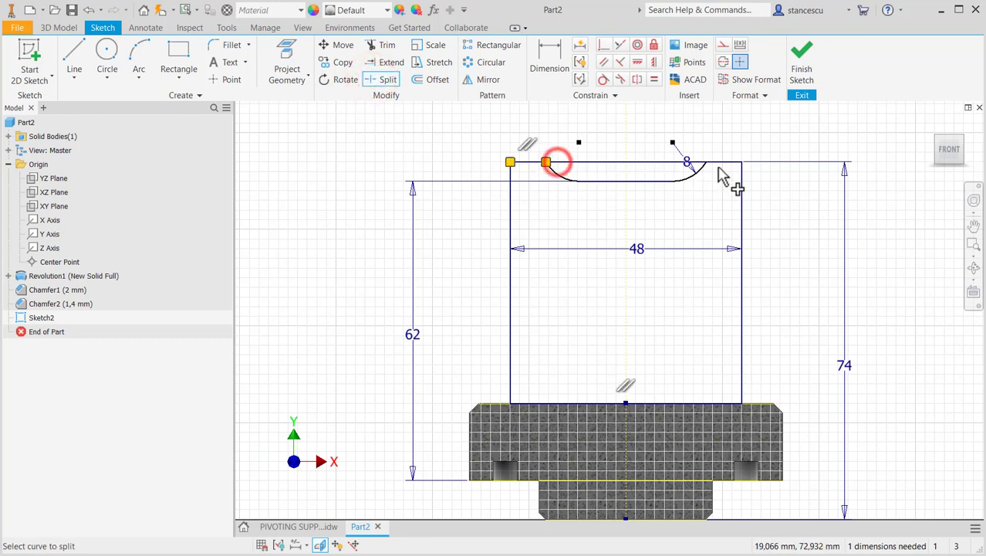
left_click(704, 162)
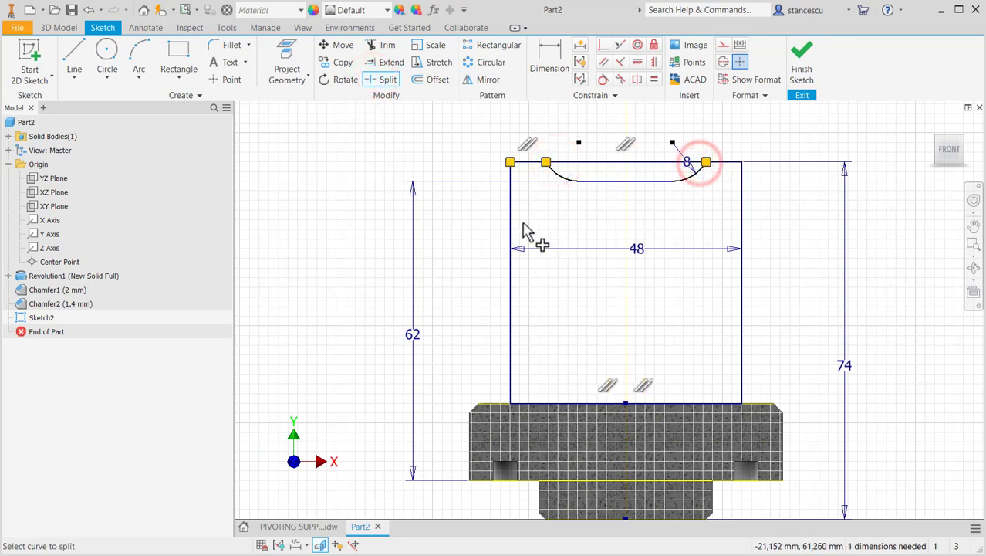
key("Escape")
left_click(590, 147)
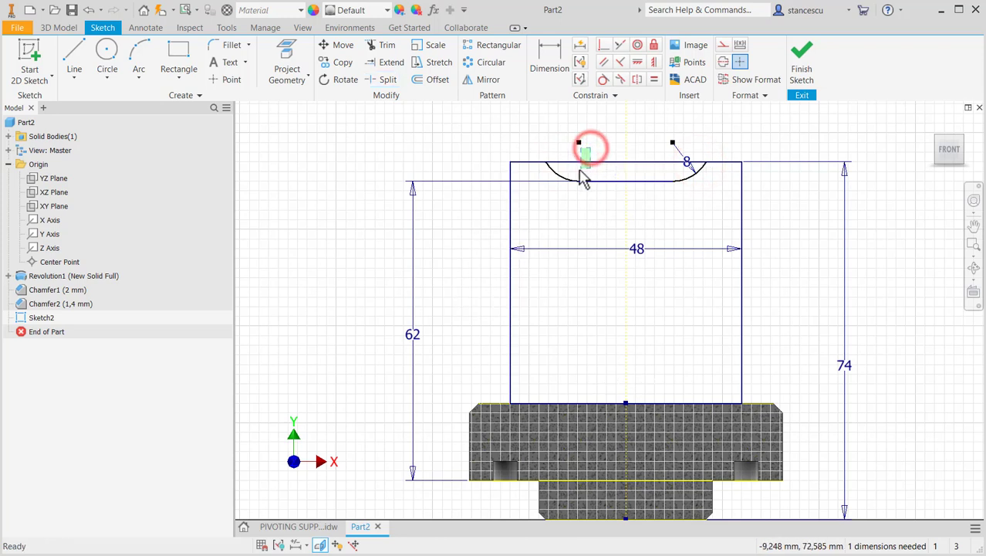
left_click(725, 44)
- Check the recess width in the drawing, dimension the distance between the two arc centres as 30 mm, and finish the sketch
middle_click_drag(599, 194, 595, 243)
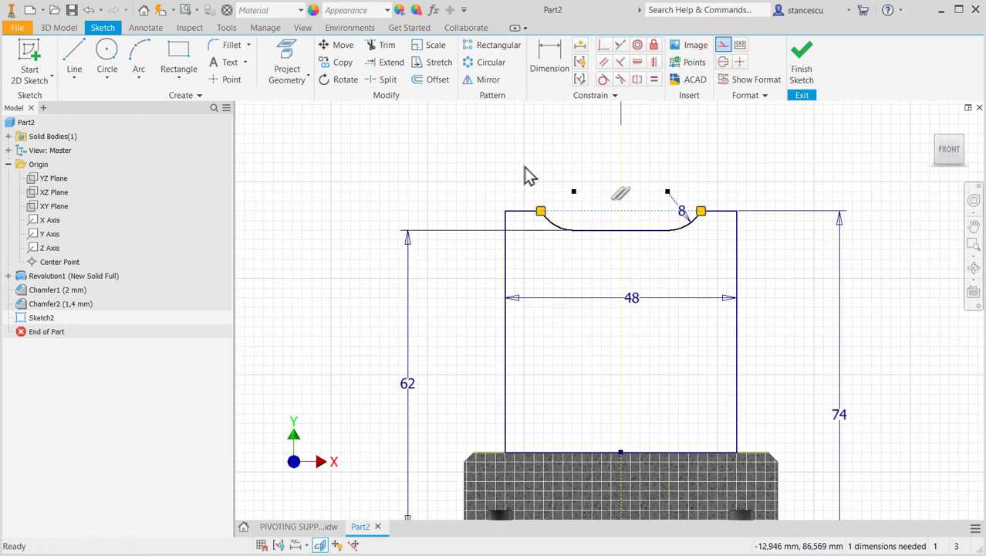
left_click(308, 528)
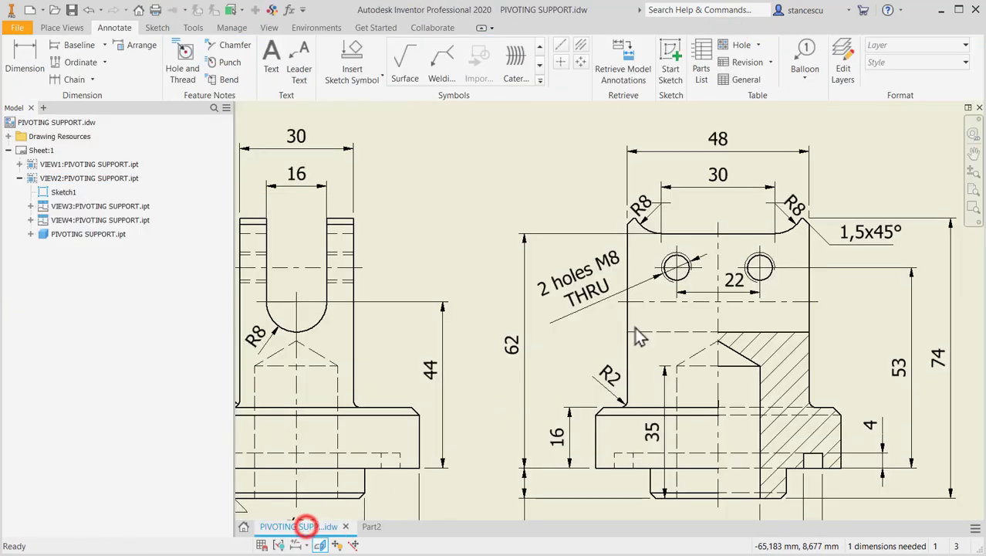
left_click(372, 527)
left_click(556, 66)
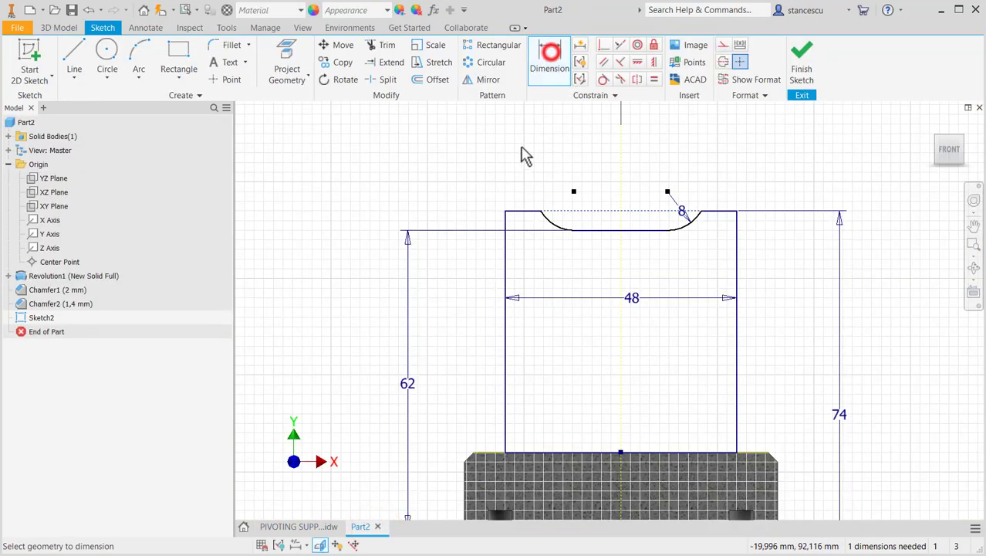
left_click(553, 222)
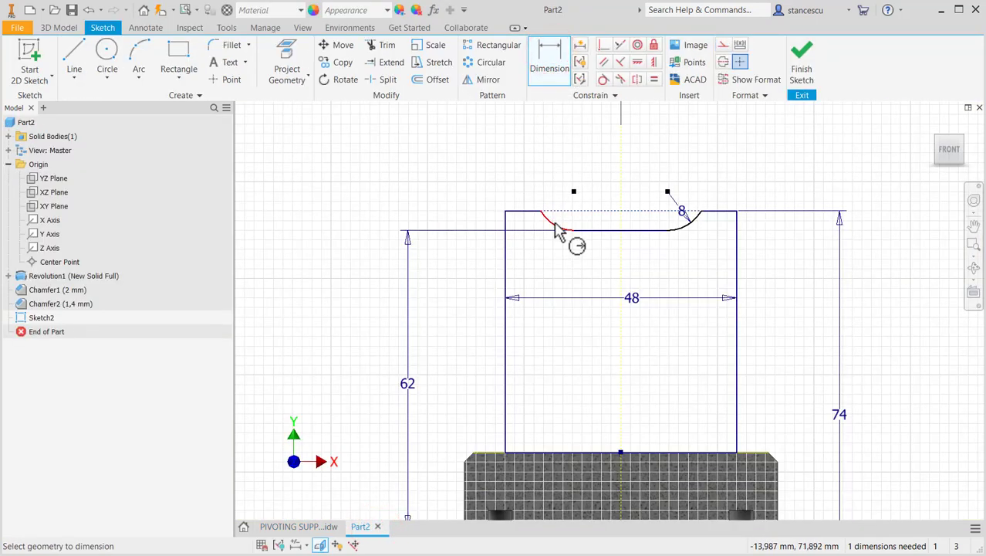
left_click(682, 225)
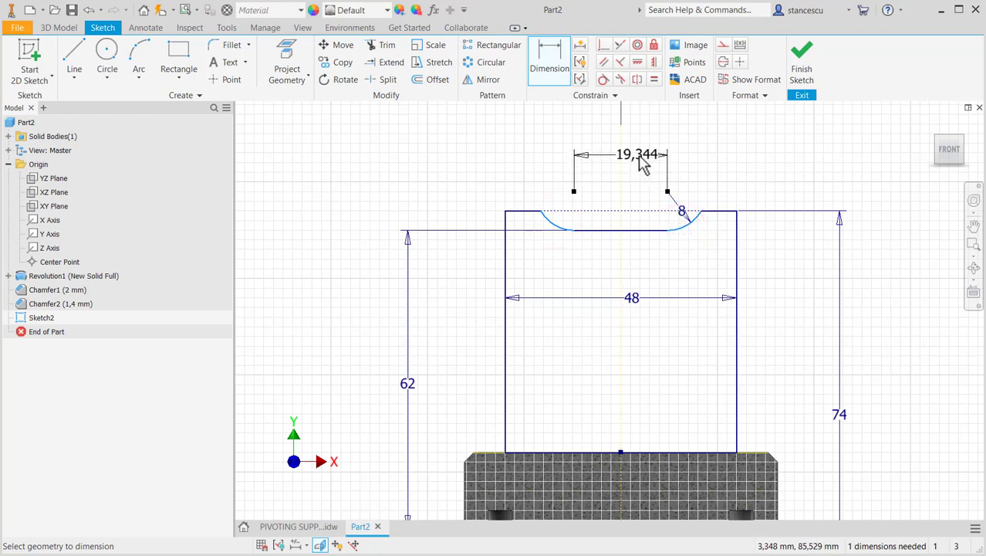
left_click(632, 159)
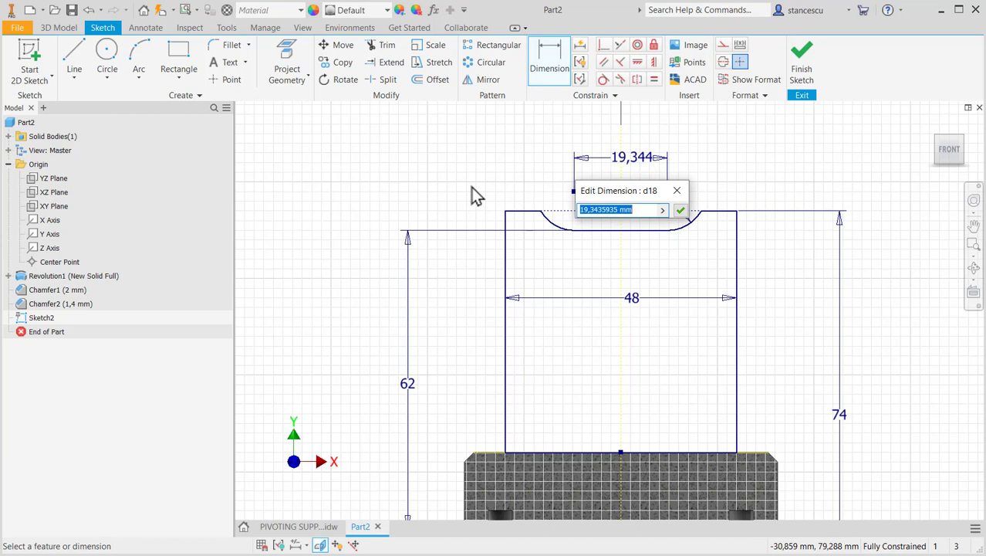
key("Return")
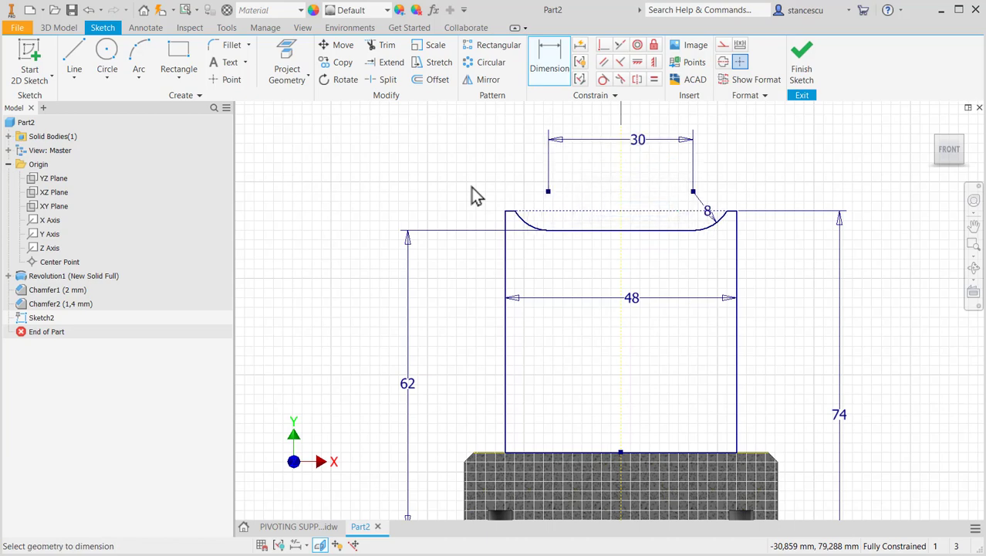
left_click(806, 51)
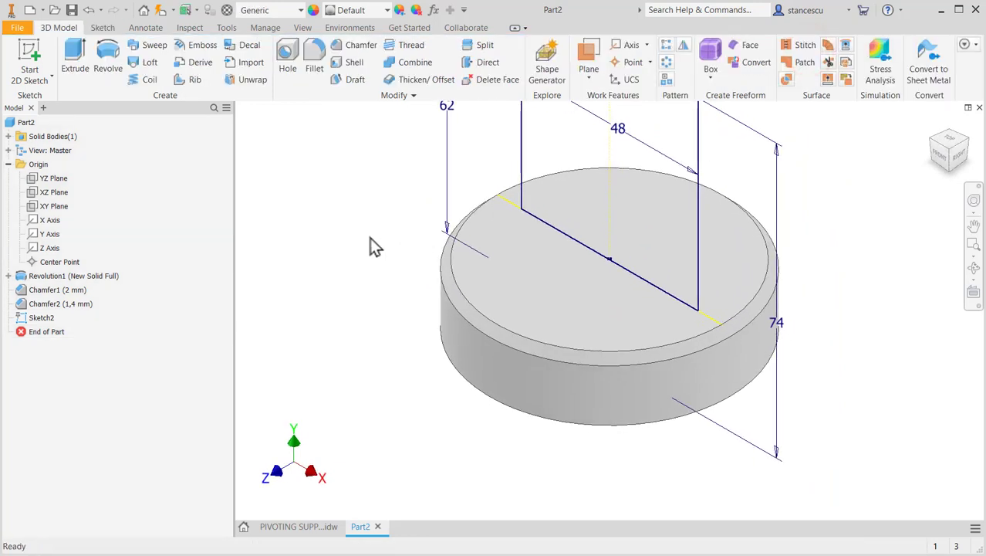
- Check the block's thickness in the drawing and extrude the profile symmetrically by 30 mm, joined to the base
scroll(370, 245, "up", 3)
middle_click_drag(375, 247, 437, 330)
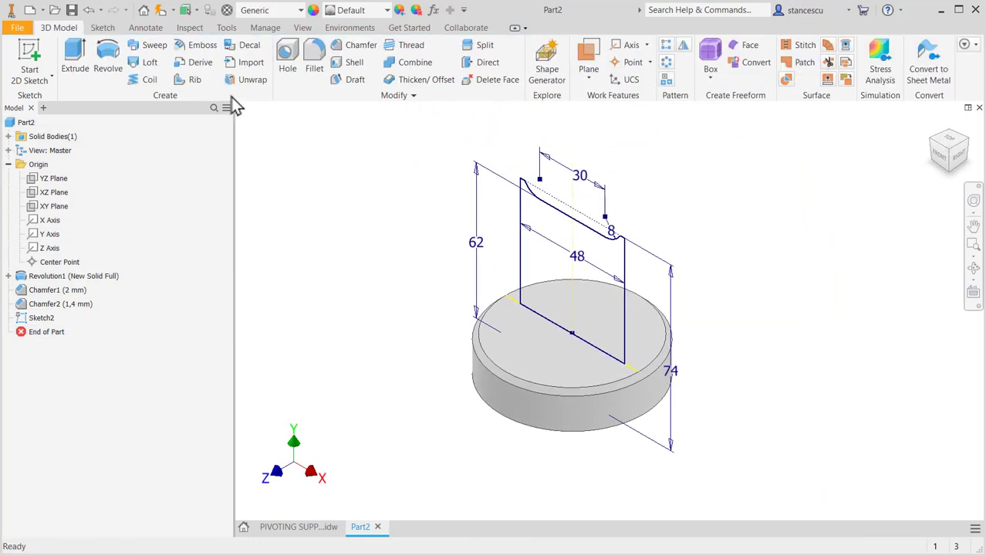
left_click(81, 56)
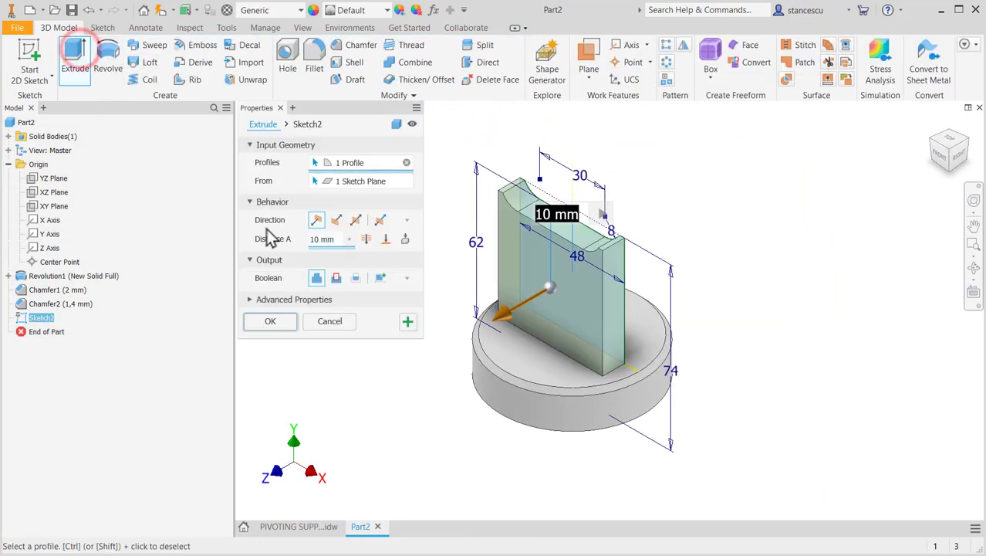
left_click(355, 220)
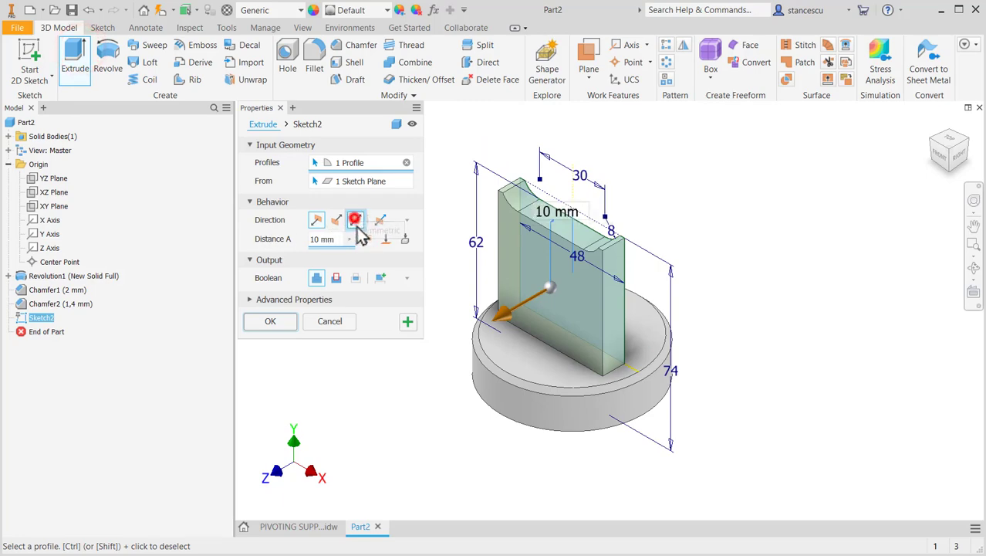
left_click(297, 528)
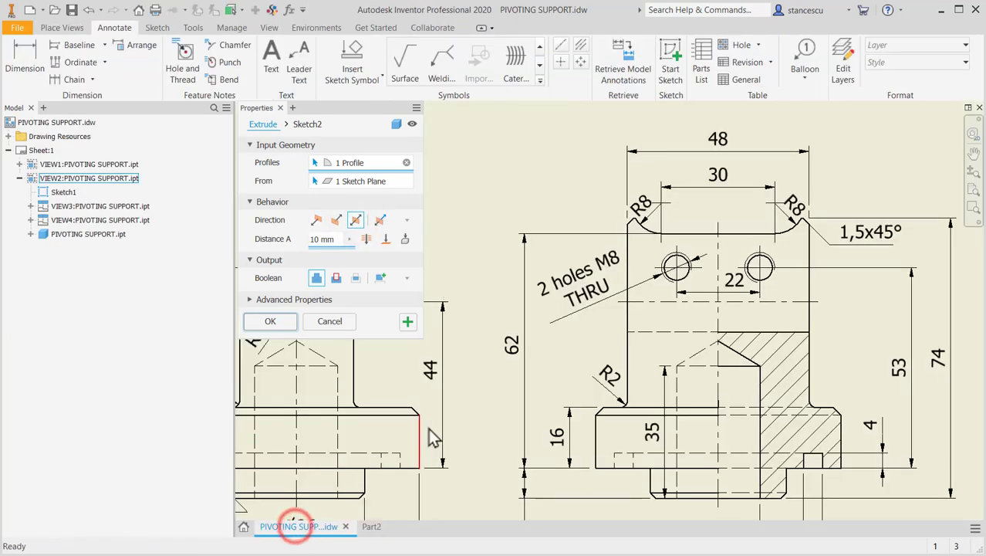
middle_click_drag(447, 419, 703, 429)
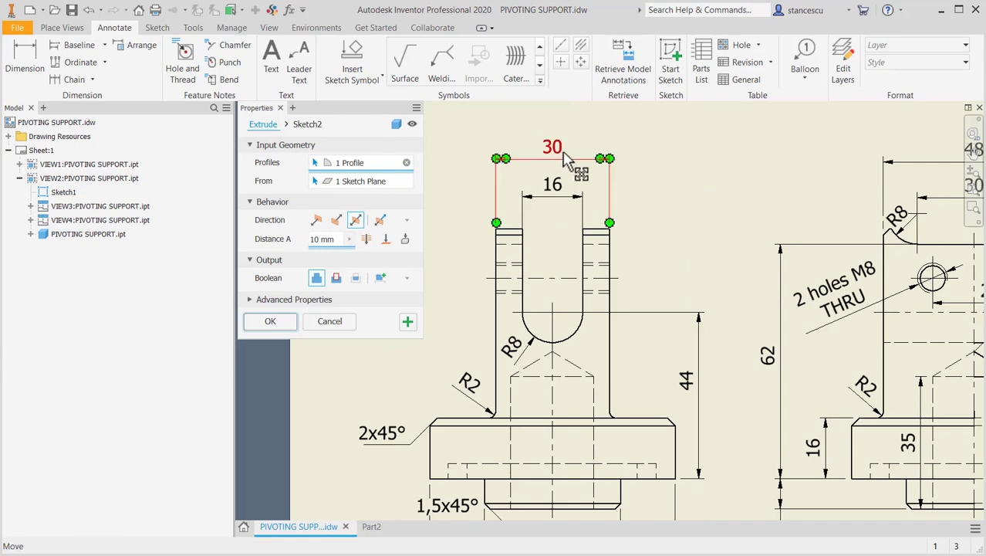
left_click(371, 527)
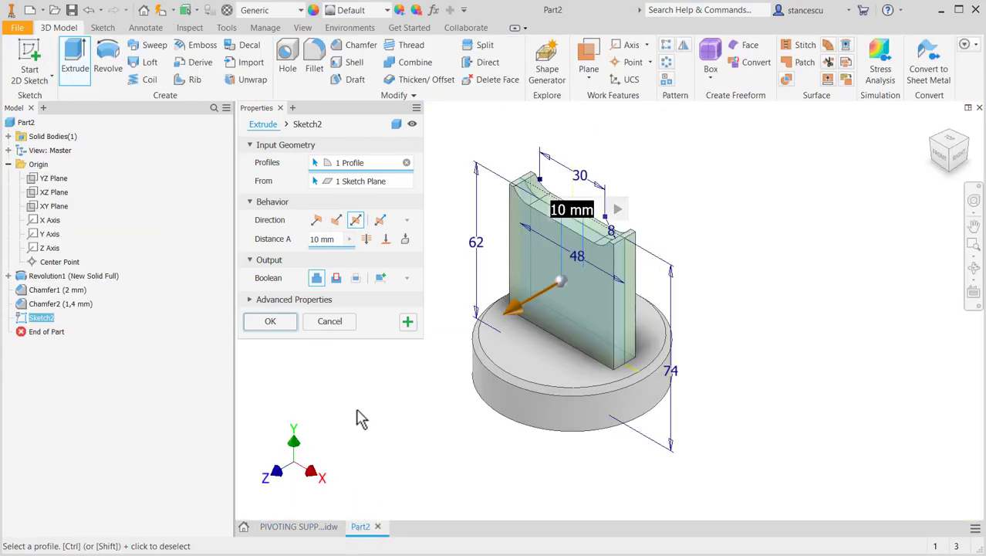
type("30")
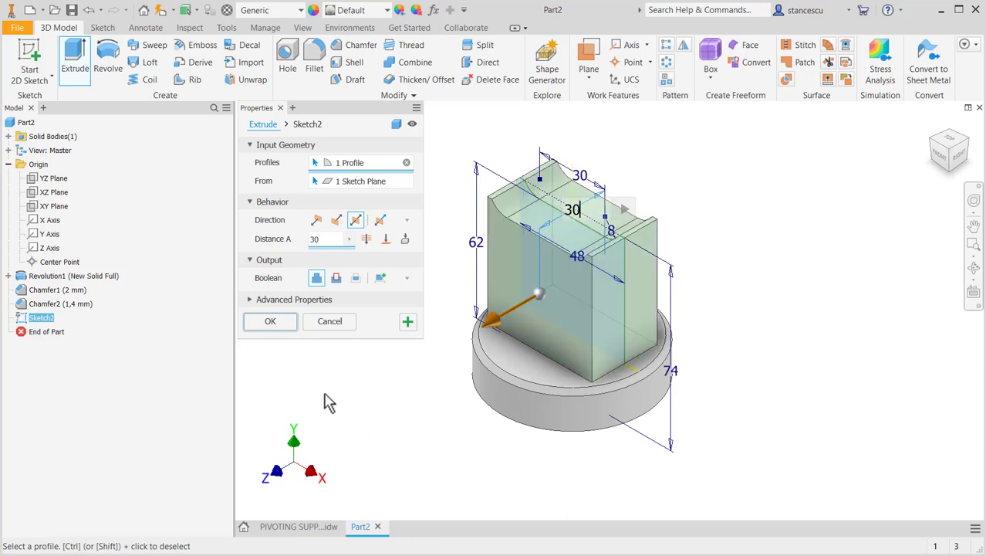
left_click(281, 326)
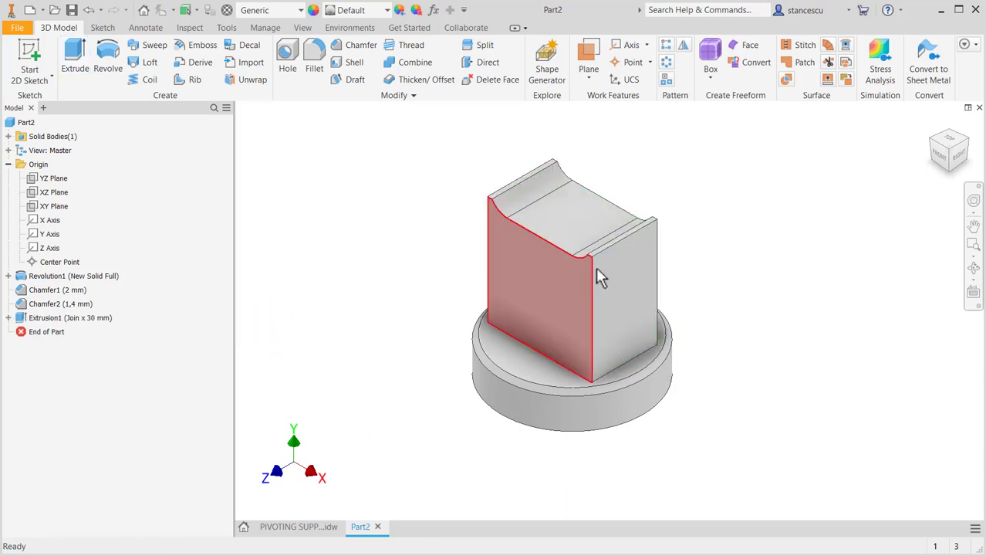
- Chamfer the two outer top edges of the block by 1.5 mm
scroll(640, 241, "up", 4)
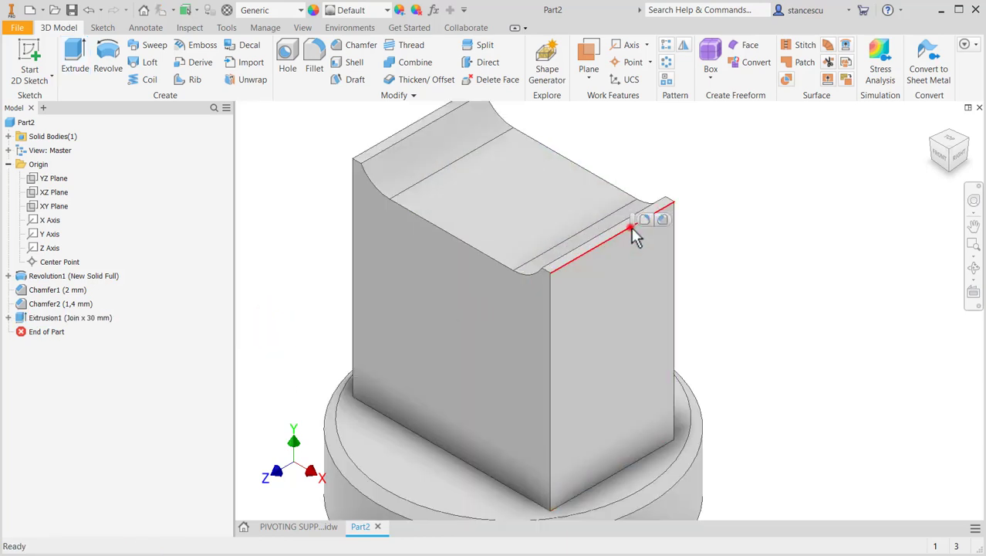
left_click(629, 228)
left_click(661, 221)
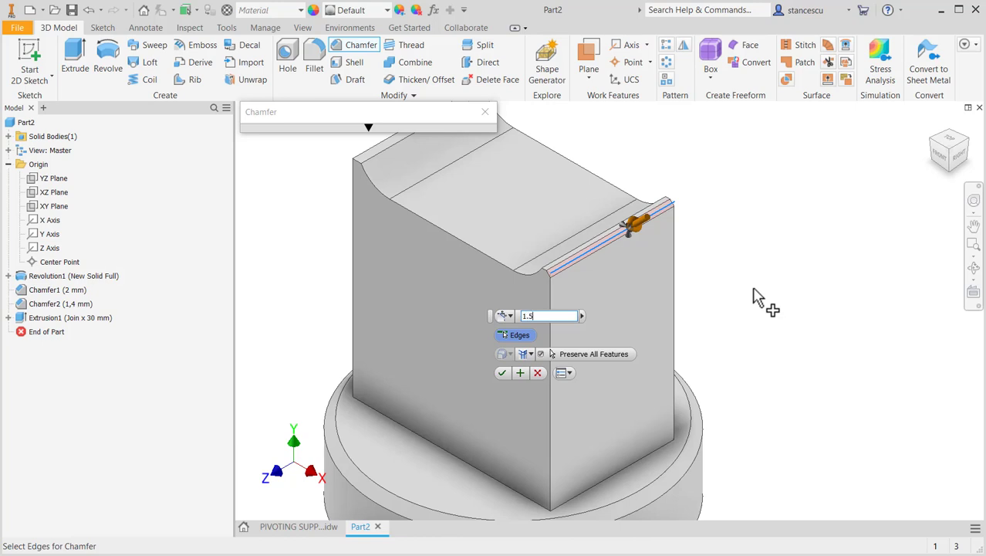
left_click(373, 149)
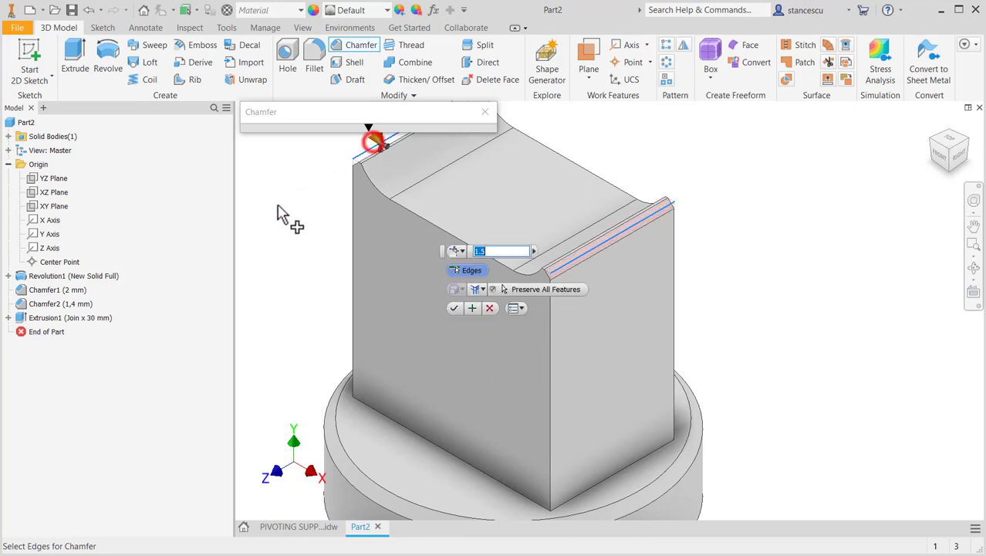
left_click(454, 308)
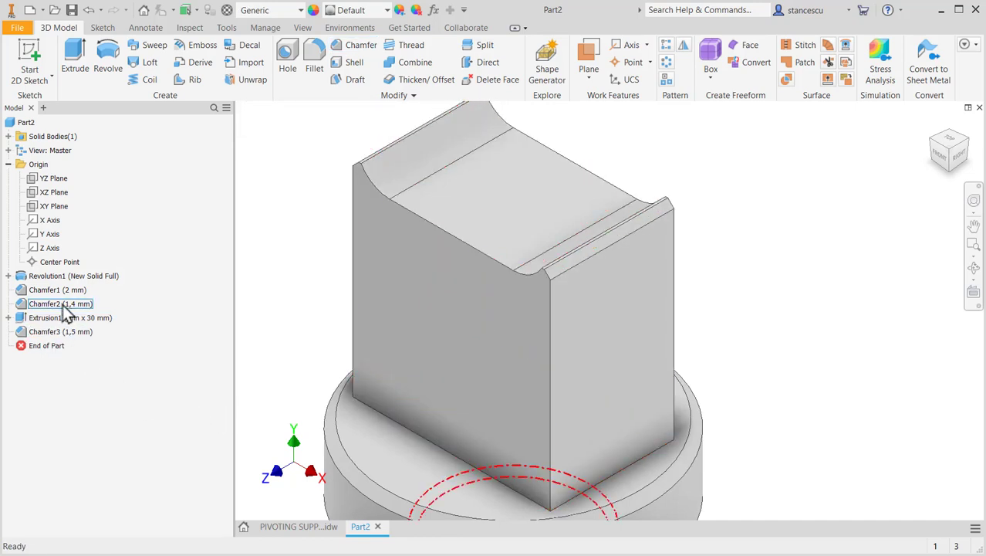
- Change the distance of the existing chamfer on the spigot below the flange to 1.5 mm
double_click(22, 304)
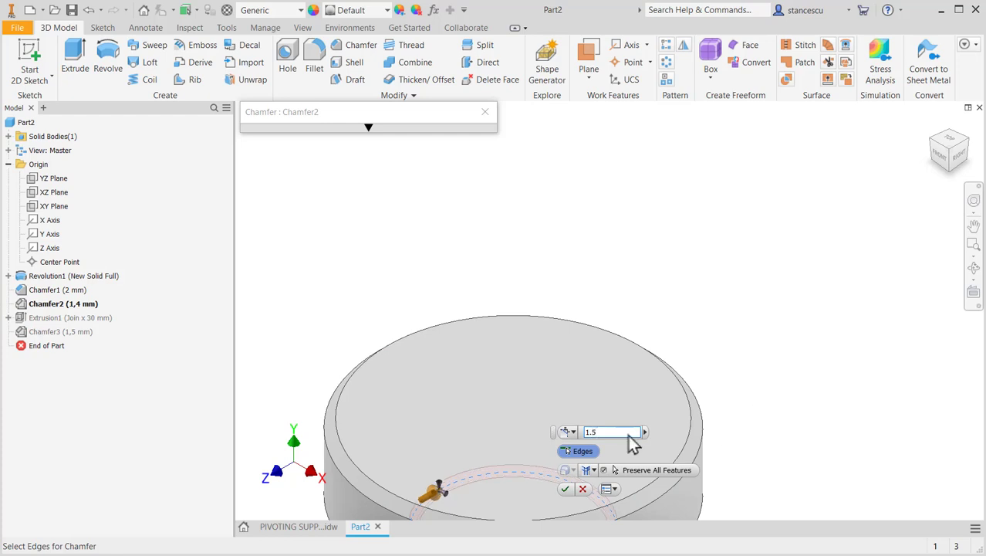
left_click(564, 489)
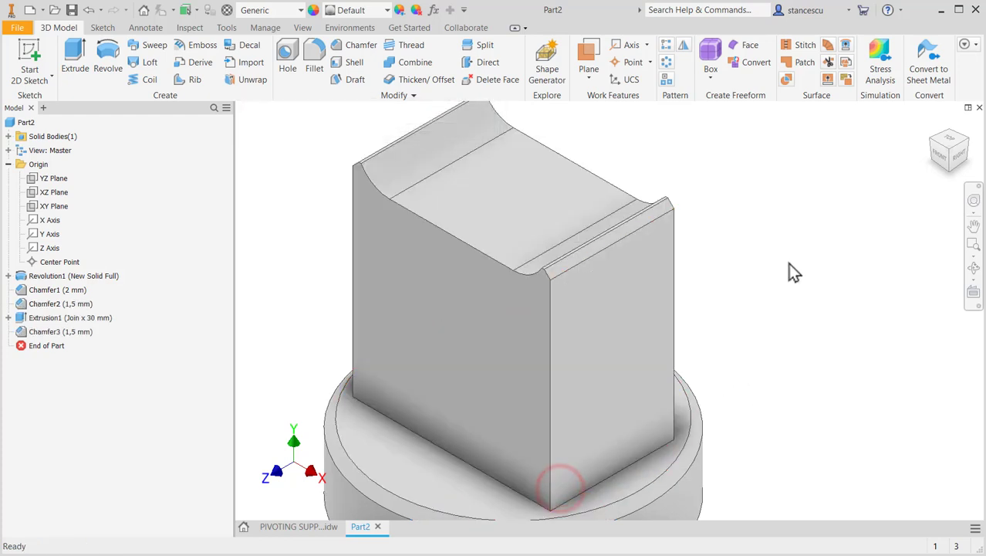
key("F2")
left_click_drag(807, 241, 822, 147)
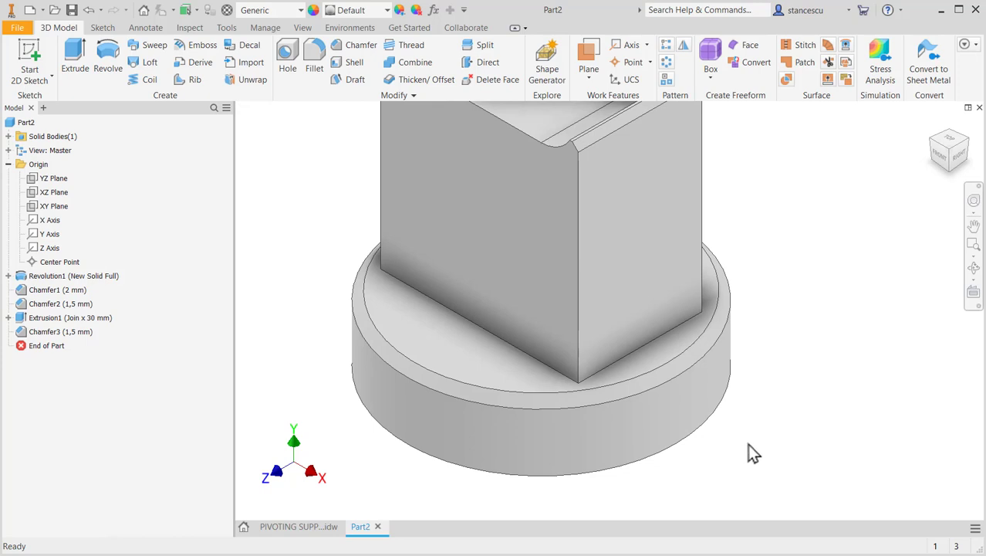
- Inspect the chamfered model from below and above, and check the slot's width, radius and centre height in the drawing
middle_click_drag(749, 444, 762, 403, "shift")
middle_click_drag(617, 445, 673, 339)
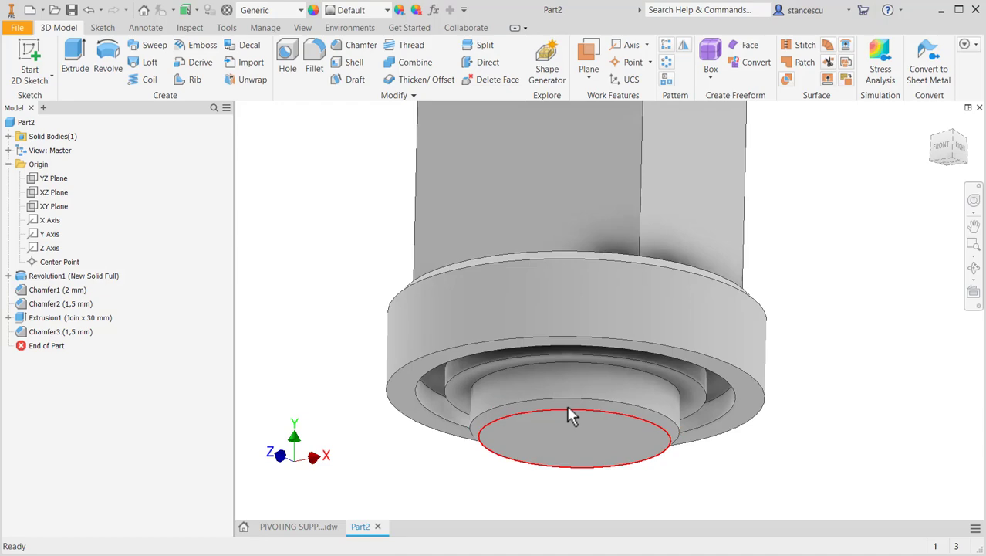
middle_click_drag(832, 334, 825, 366, "shift")
middle_click_drag(832, 286, 814, 517)
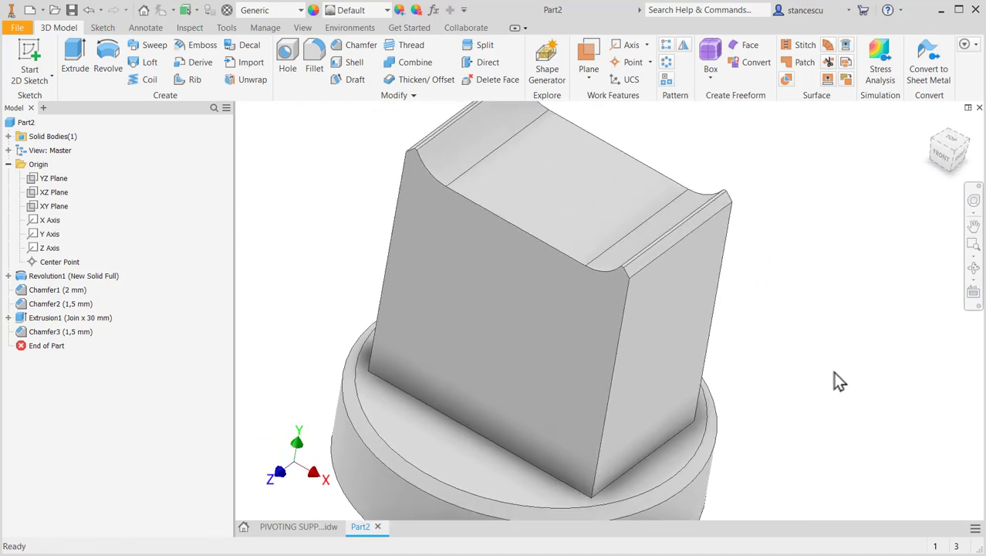
key("F6")
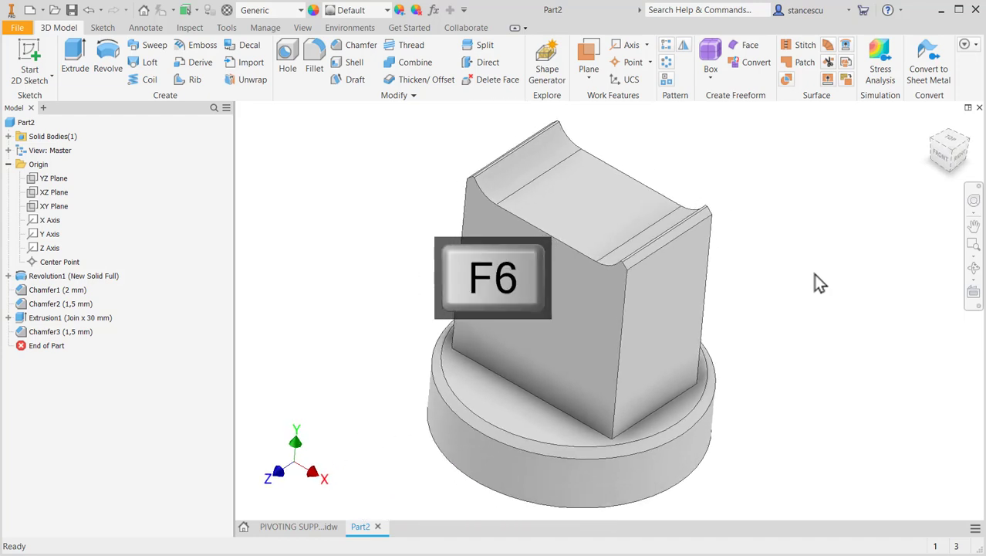
left_click(288, 529)
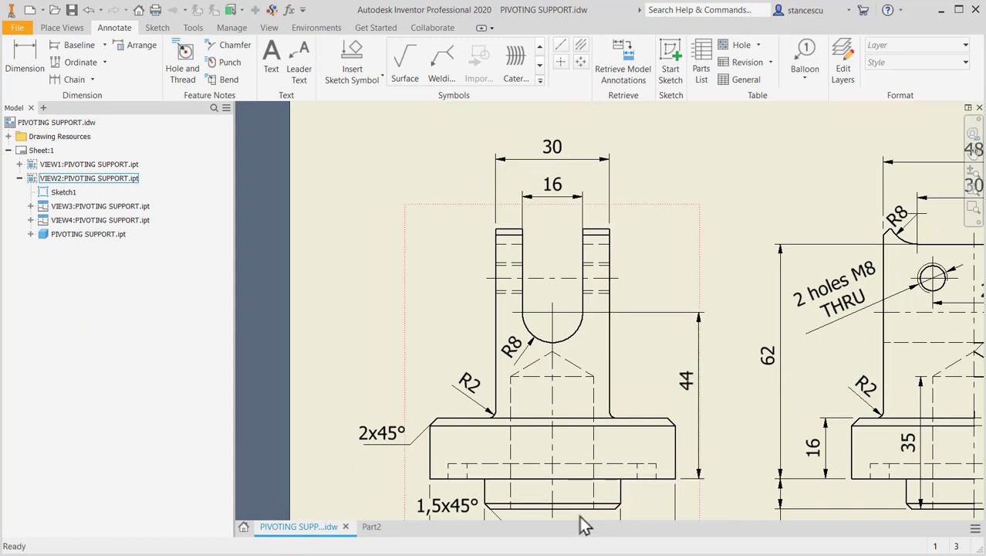
left_click(689, 380)
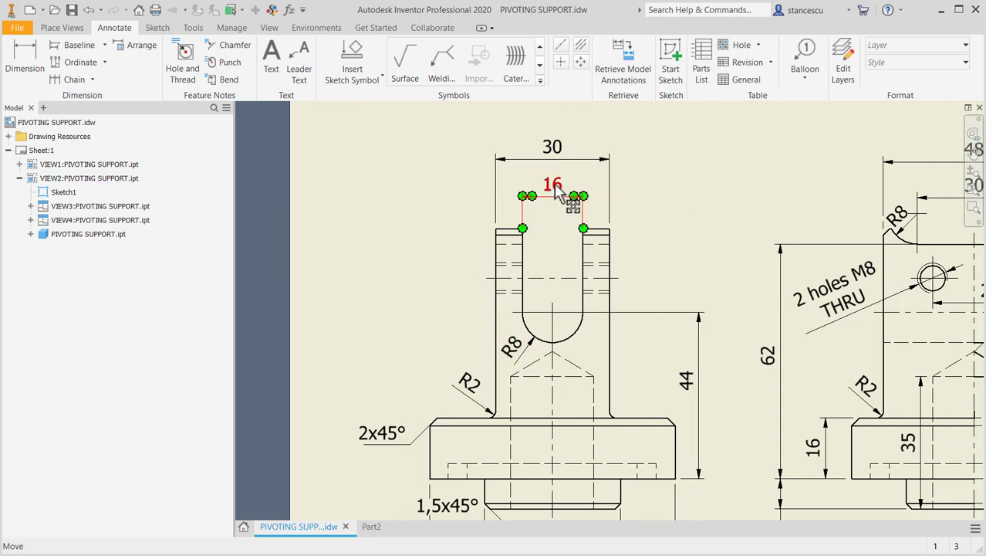
left_click(371, 528)
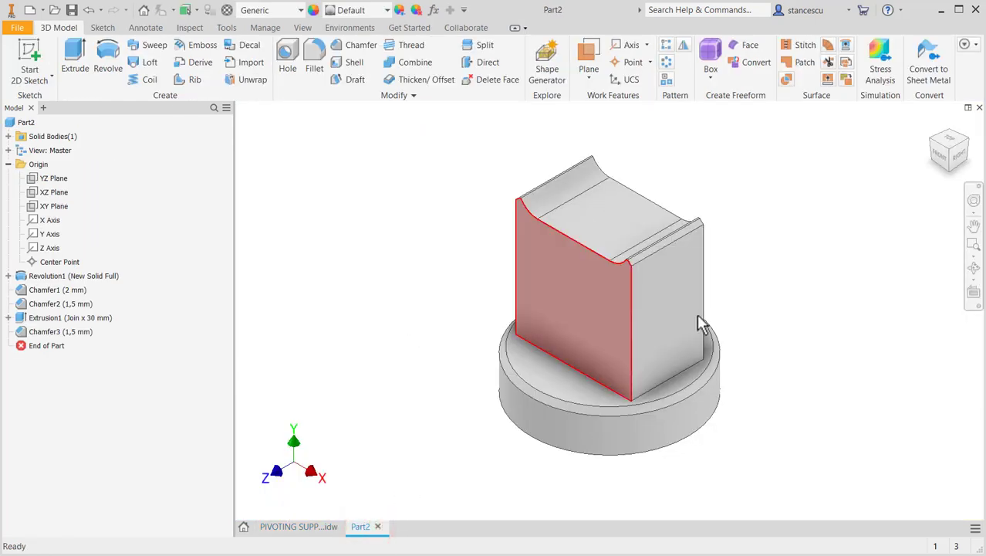
- Sketch a closed U-shaped slot on the block's narrow side face, with sides about 22 mm long and a tangent arc of about 8.8 mm radius
left_click(661, 315)
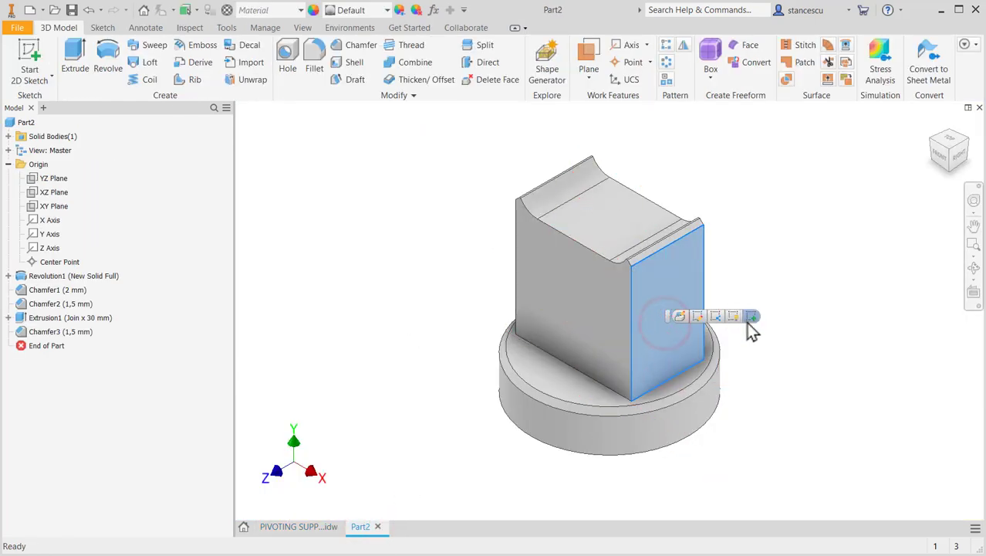
left_click(748, 322)
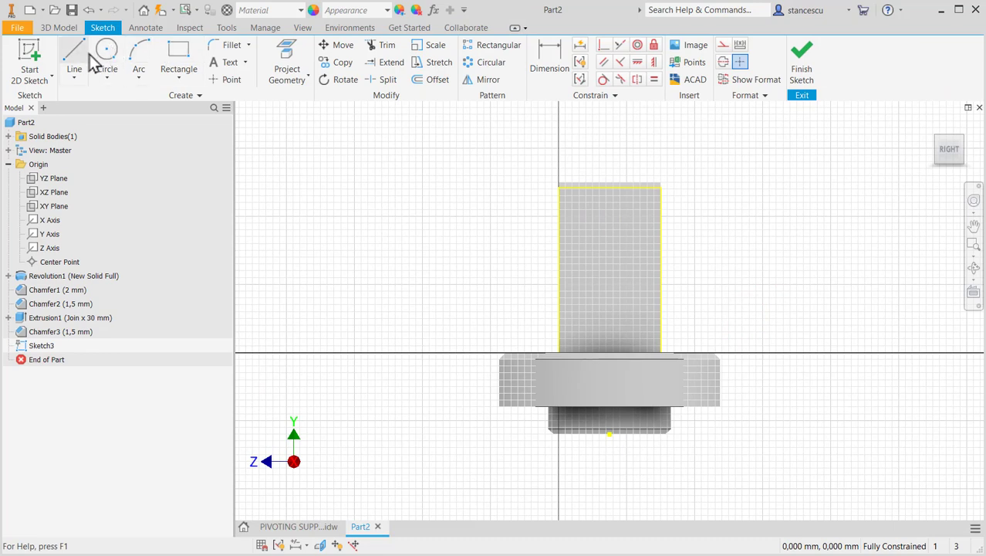
left_click(74, 58)
scroll(557, 176, "up", 3)
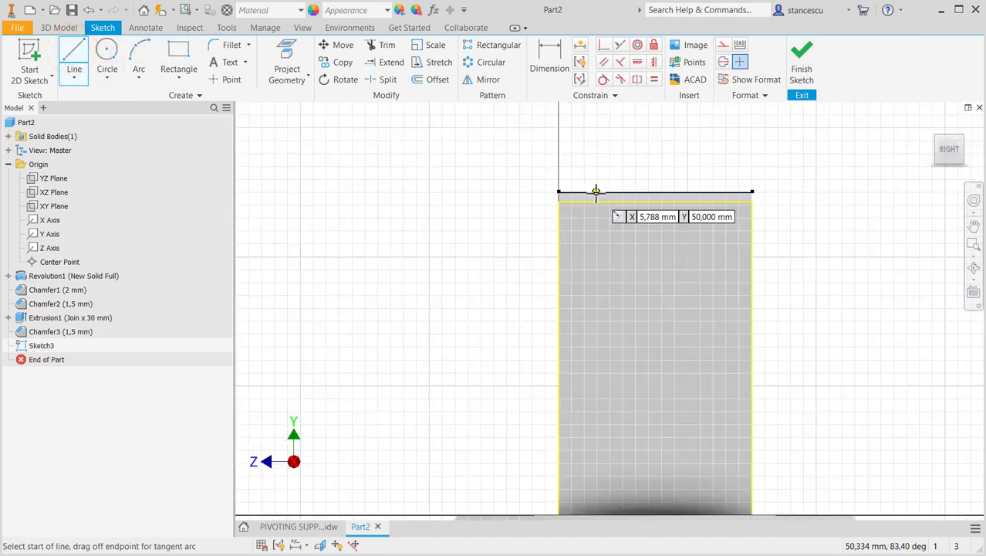
left_click(596, 191)
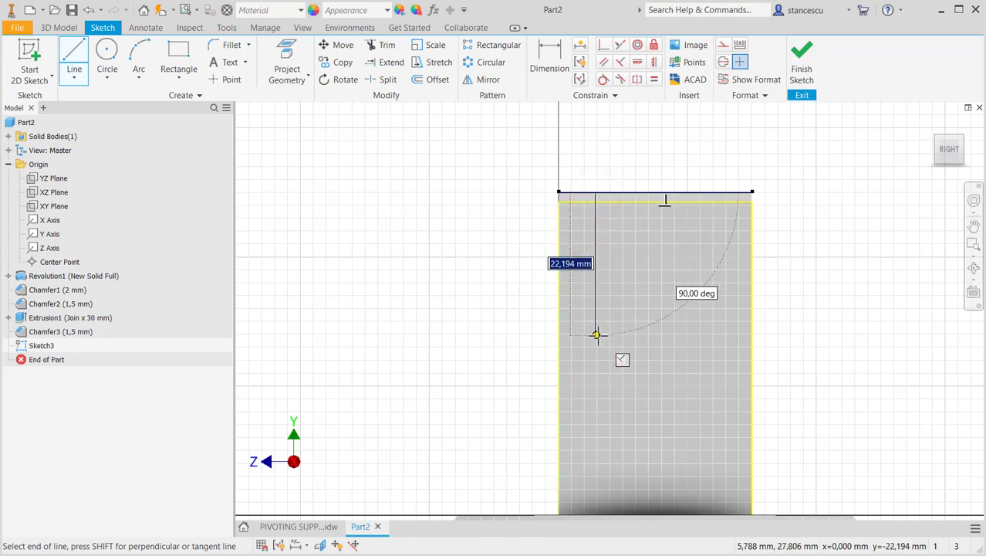
left_click(595, 334)
left_click_drag(595, 334, 710, 334)
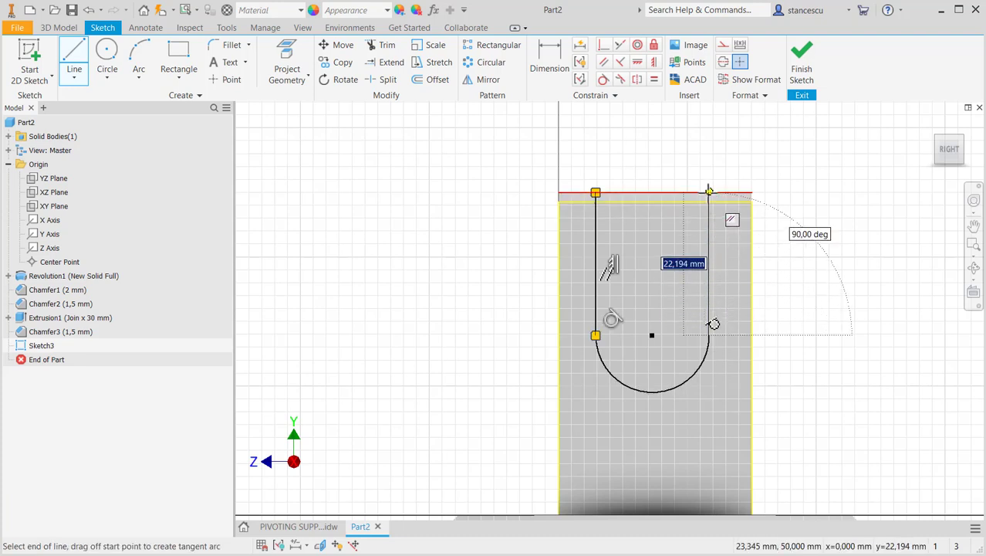
left_click(710, 194)
right_click(656, 152)
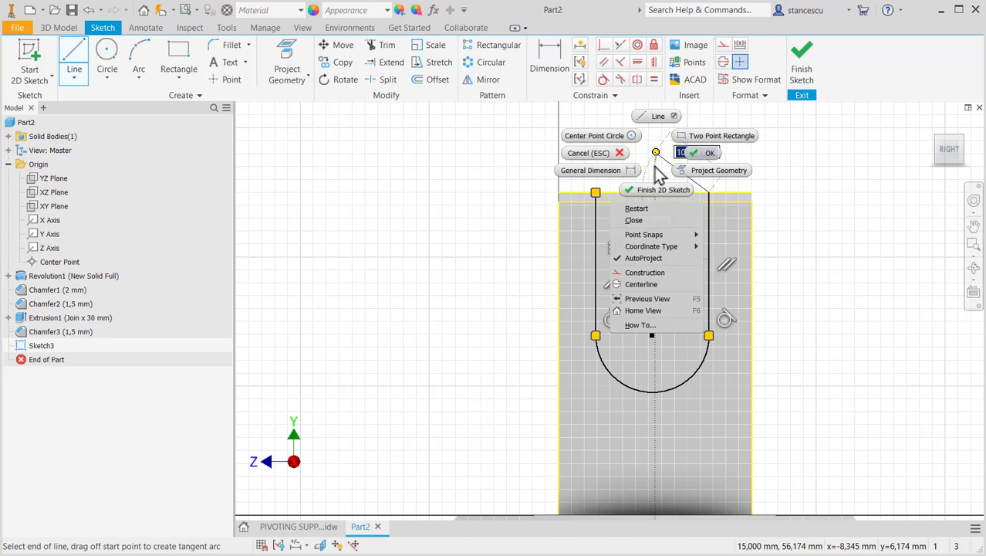
left_click(635, 220)
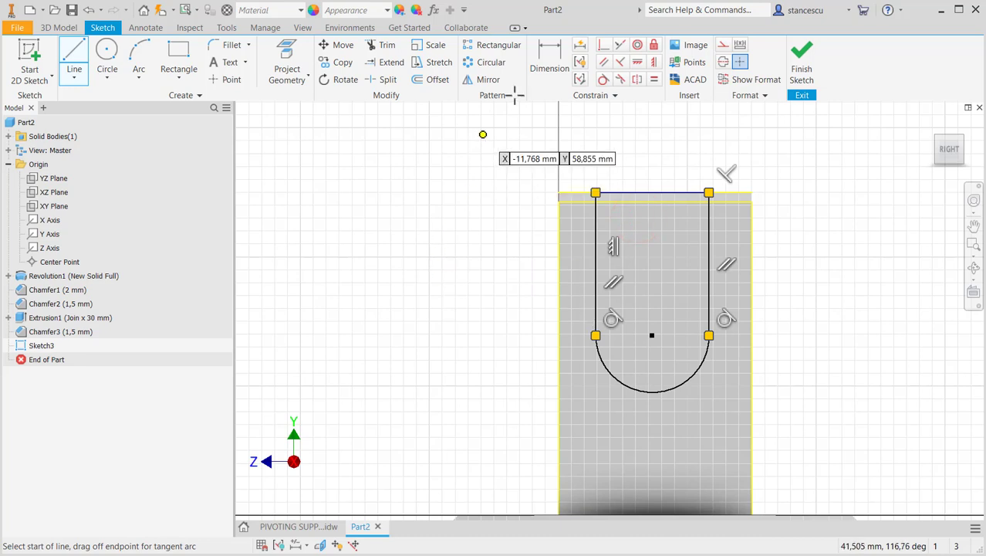
key("Escape")
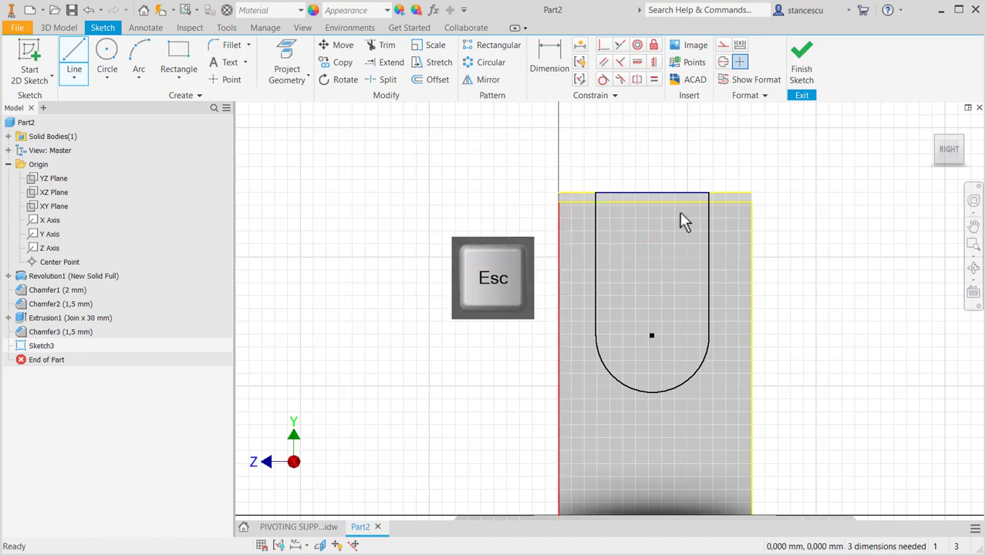
- Convert the projected top and side edges of the block to construction lines
left_click_drag(795, 155, 721, 251)
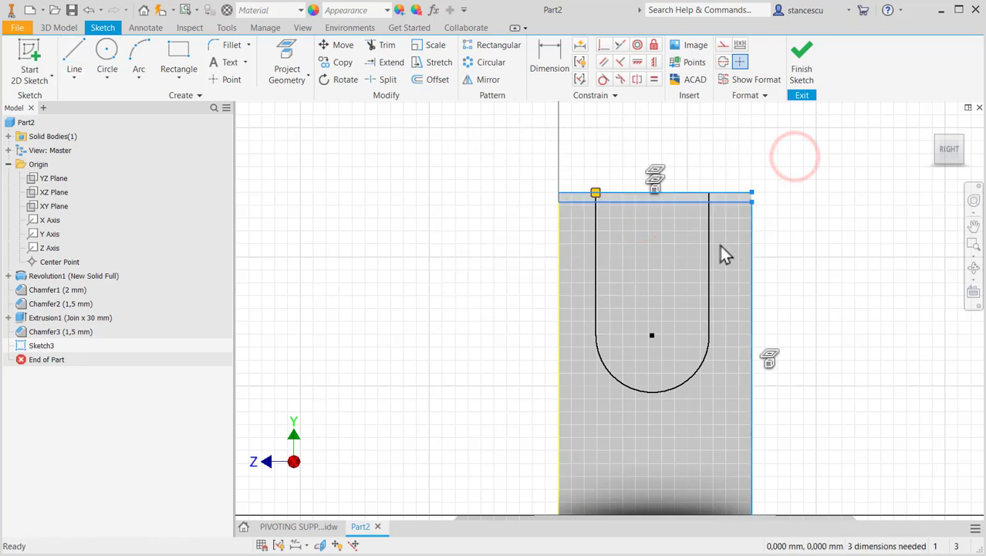
left_click(574, 258, "shift")
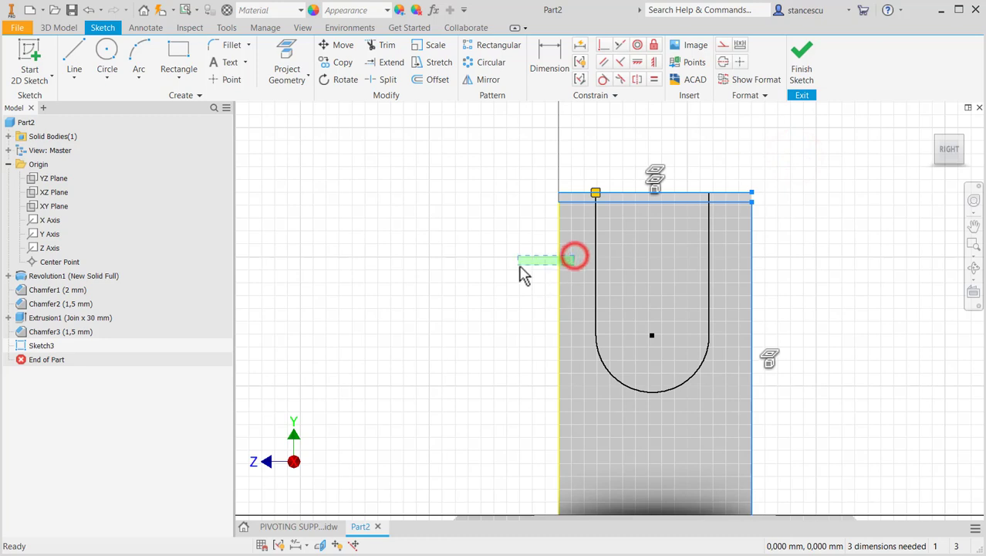
left_click(723, 44)
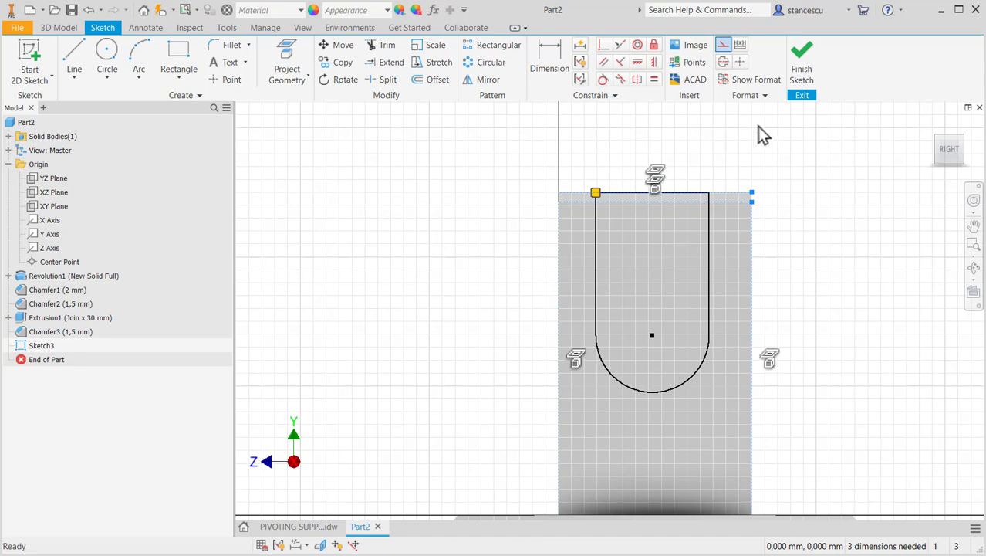
- Dimension the height from the flange's underside to the slot's arc centre as 44 mm
left_click(548, 59)
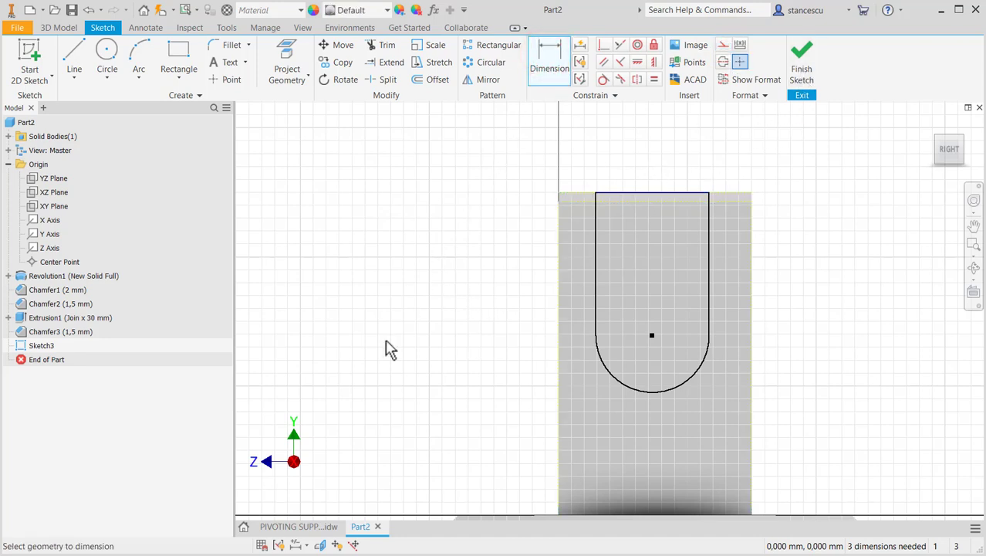
middle_click_drag(390, 348, 402, 238)
middle_click_drag(436, 315, 423, 236)
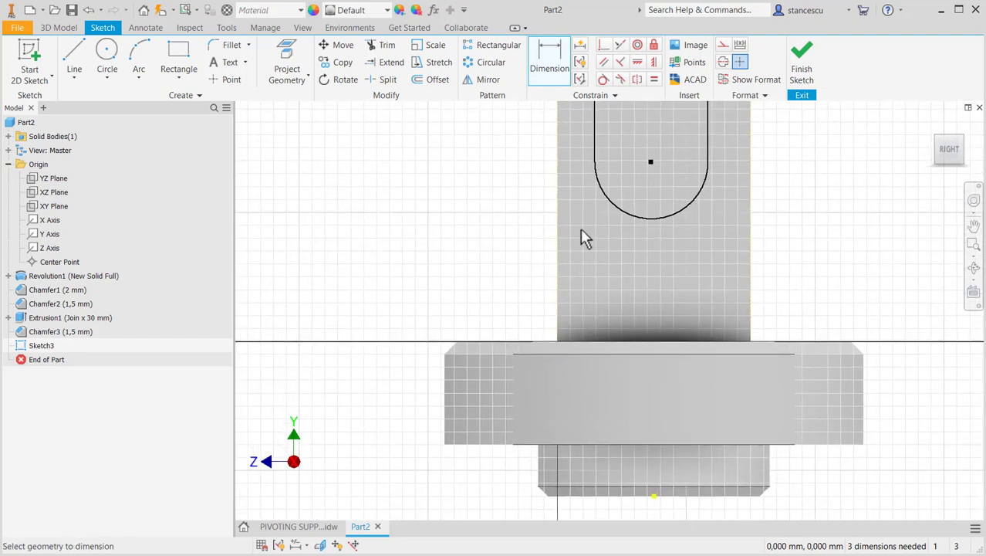
left_click(639, 214)
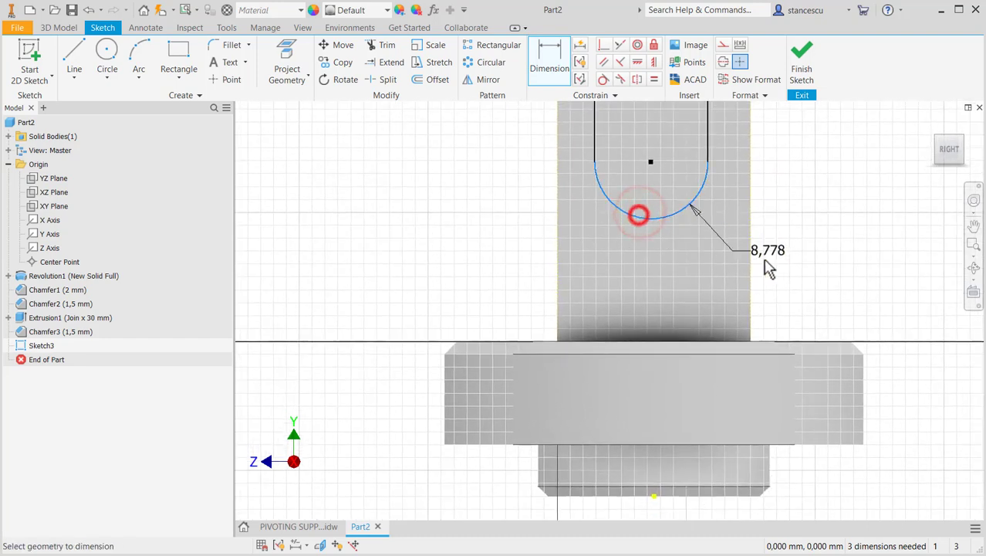
left_click(811, 445)
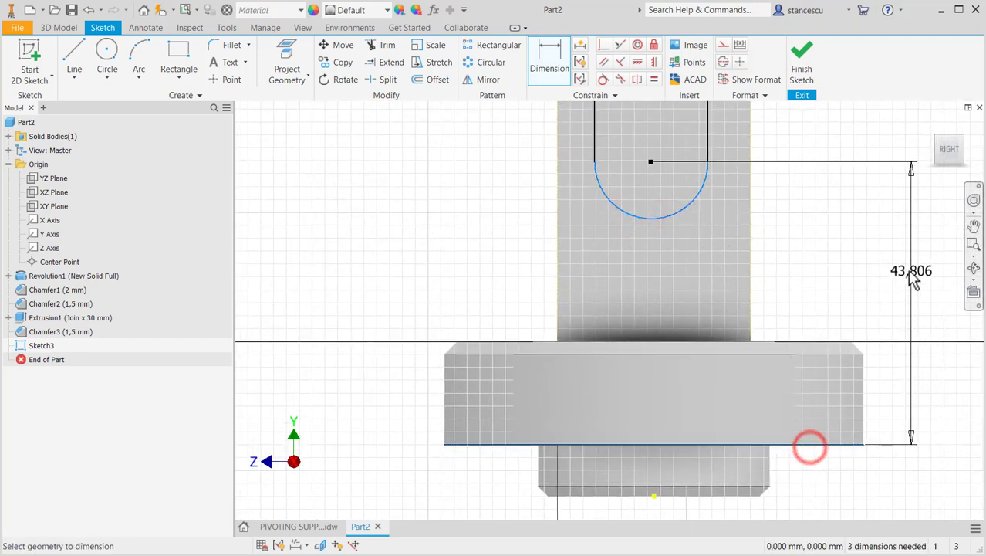
left_click(909, 269)
type("4")
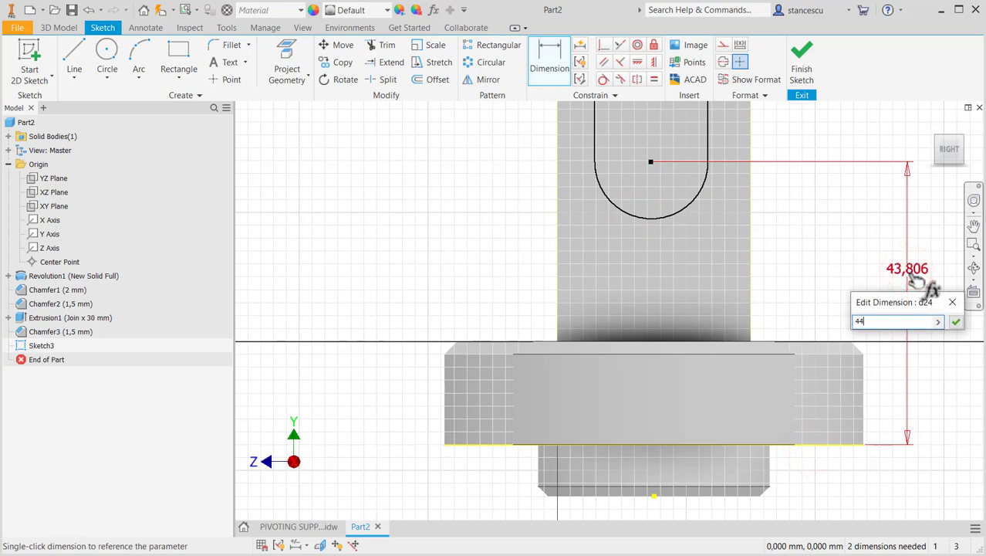
type("4")
key("Return")
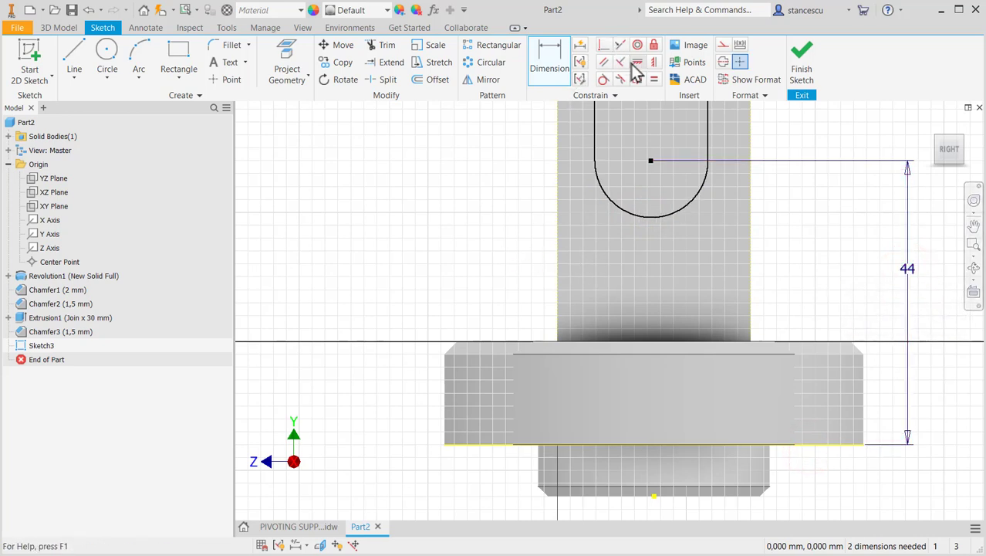
- Align the slot's arc centre vertically with the projected centre point at the base of the spigot
left_click(653, 62)
left_click(650, 160)
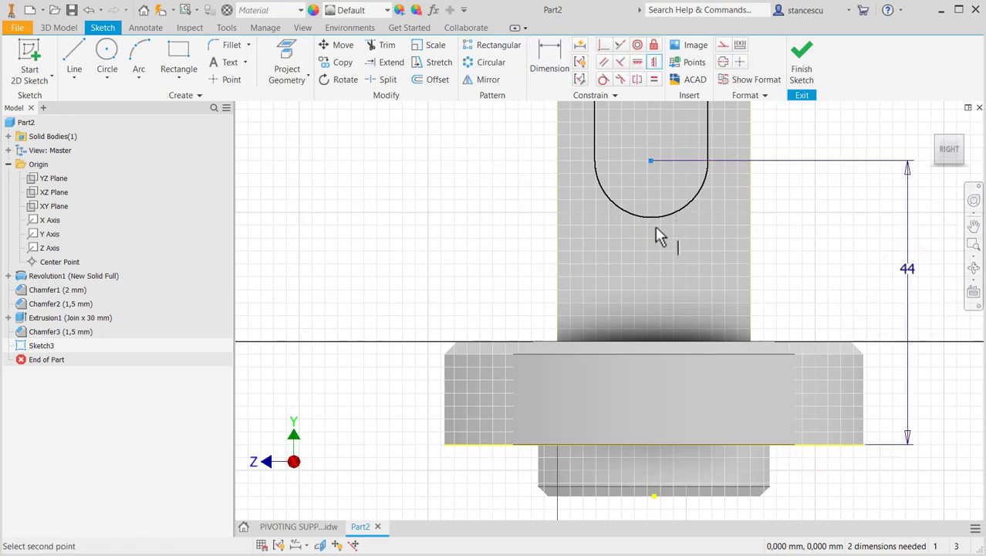
left_click(654, 496)
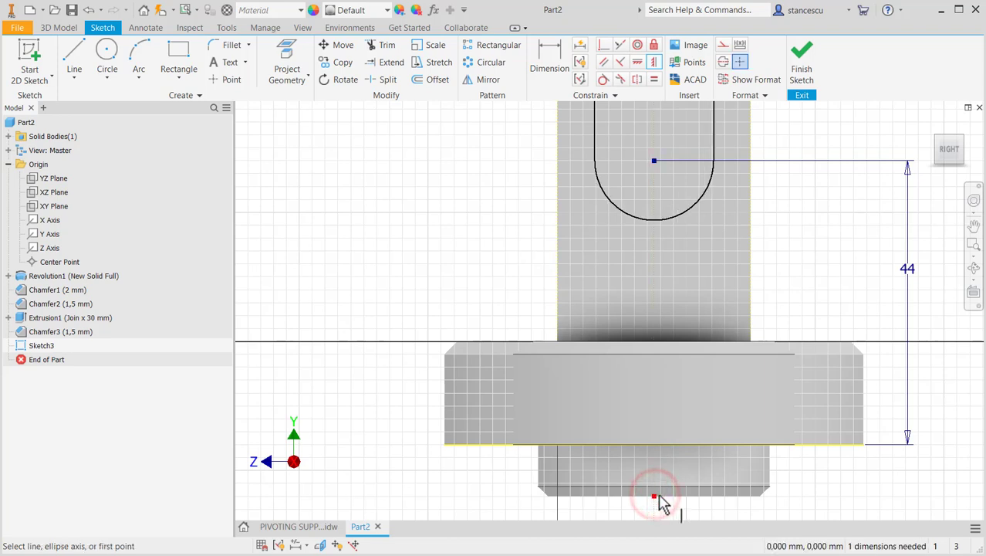
- Dimension the slot's arc radius as 8 mm and finish the sketch
scroll(825, 224, "down", 3)
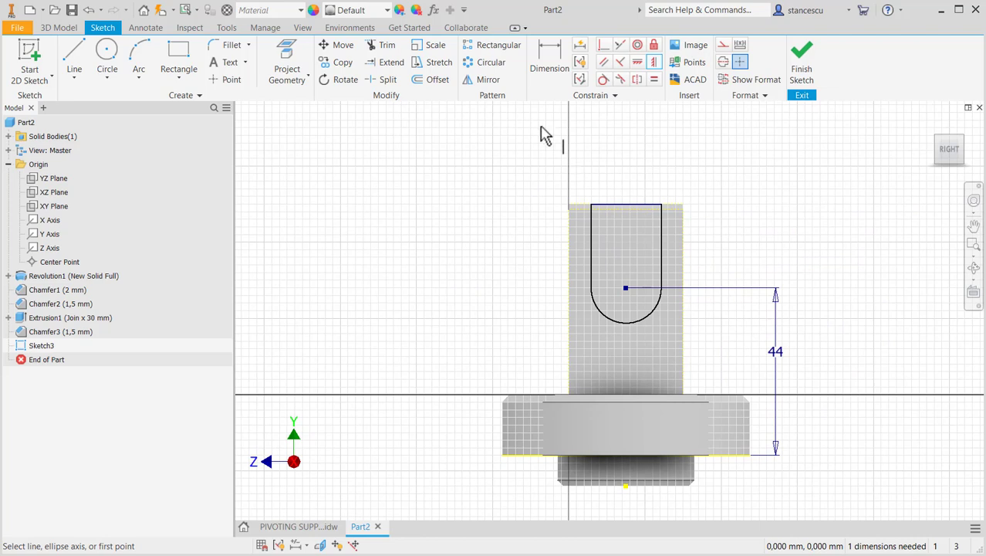
left_click(549, 63)
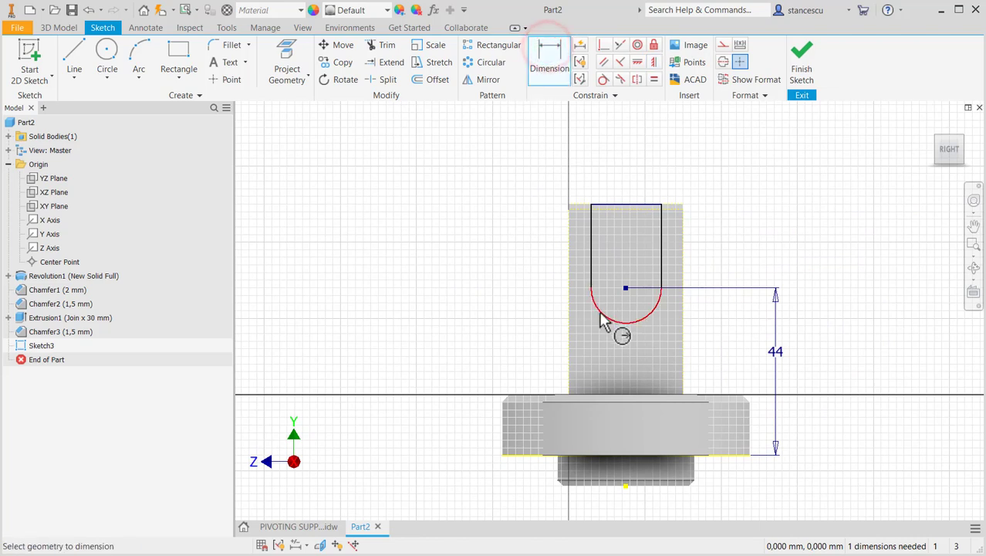
left_click(598, 309)
left_click(539, 333)
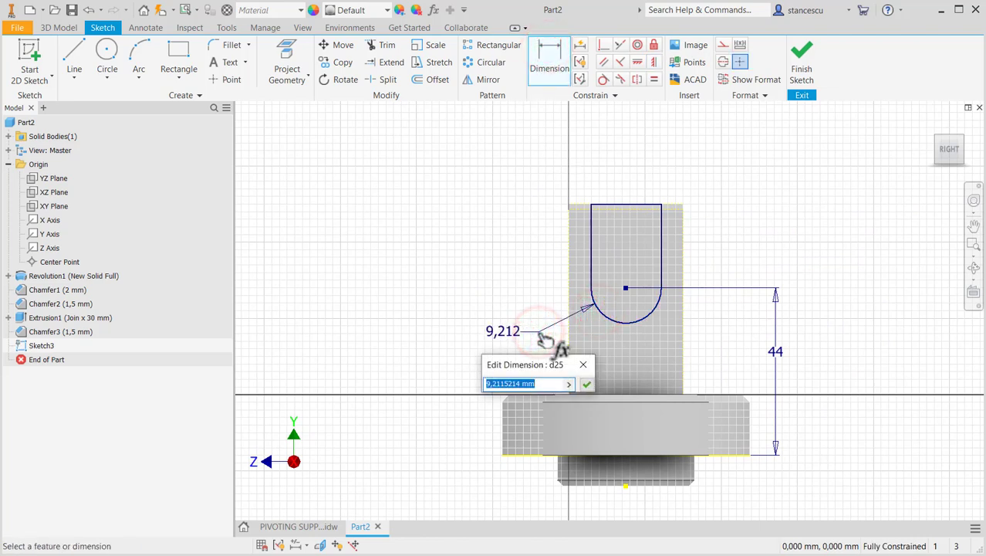
key("Return")
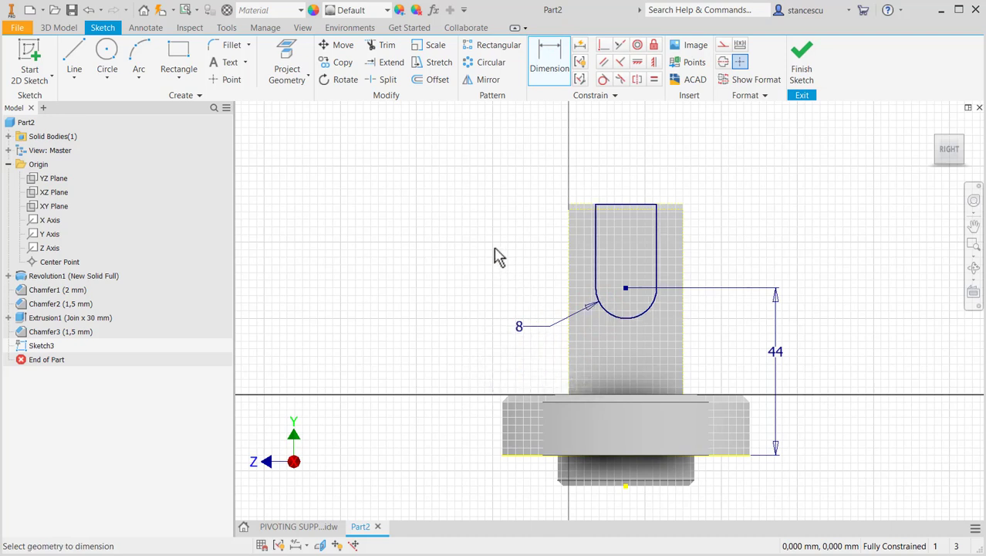
left_click(806, 72)
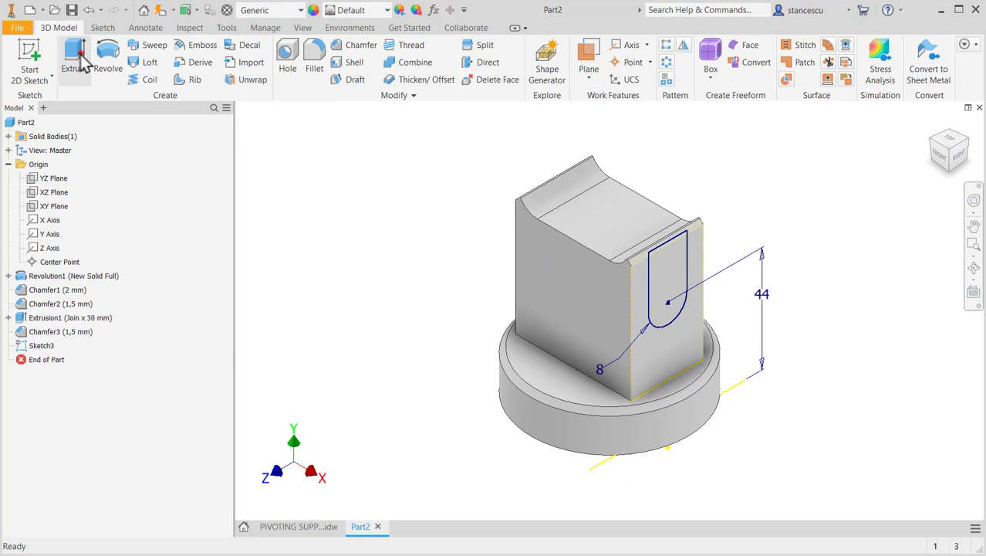
- Extrude the slot profile as a cut through all of the block and return to the home view
left_click(80, 62)
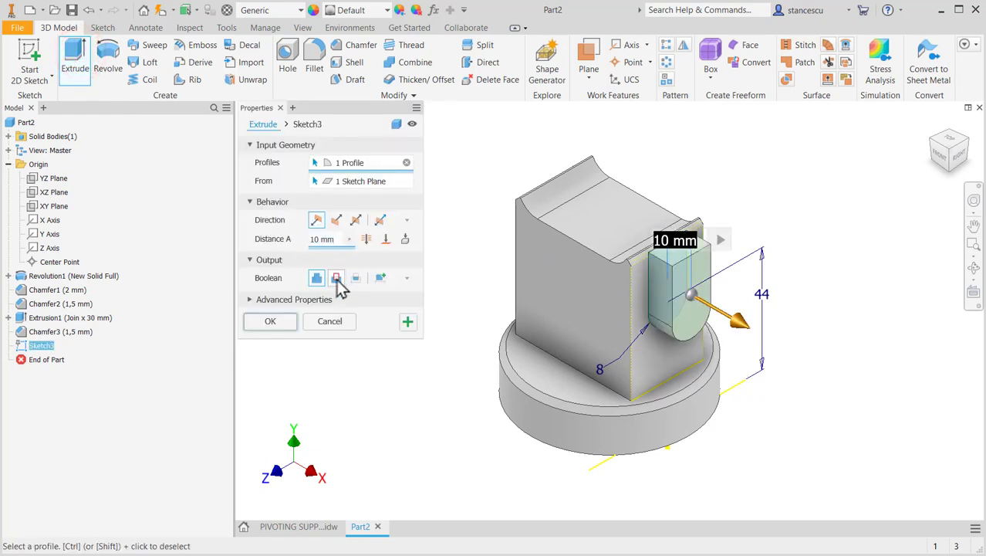
left_click(336, 278)
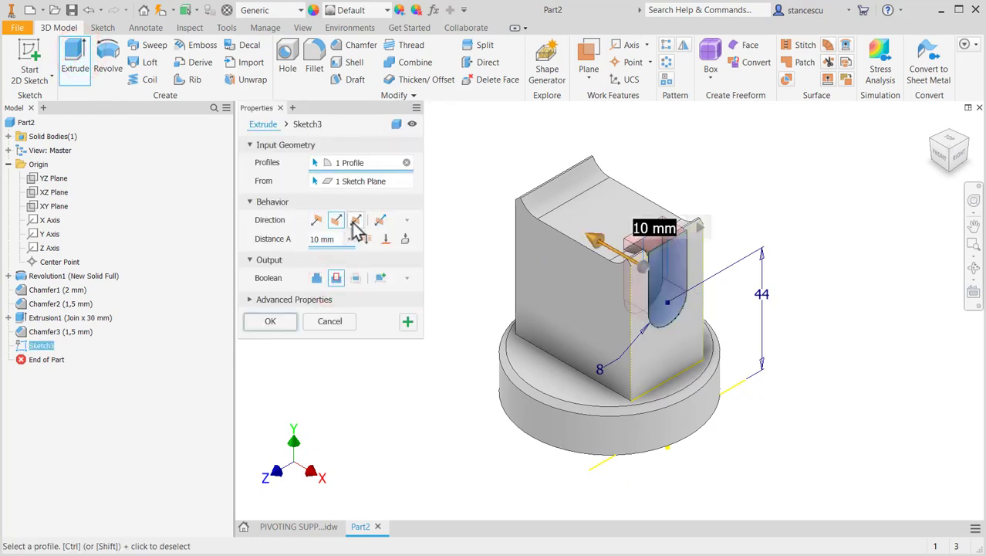
left_click(366, 240)
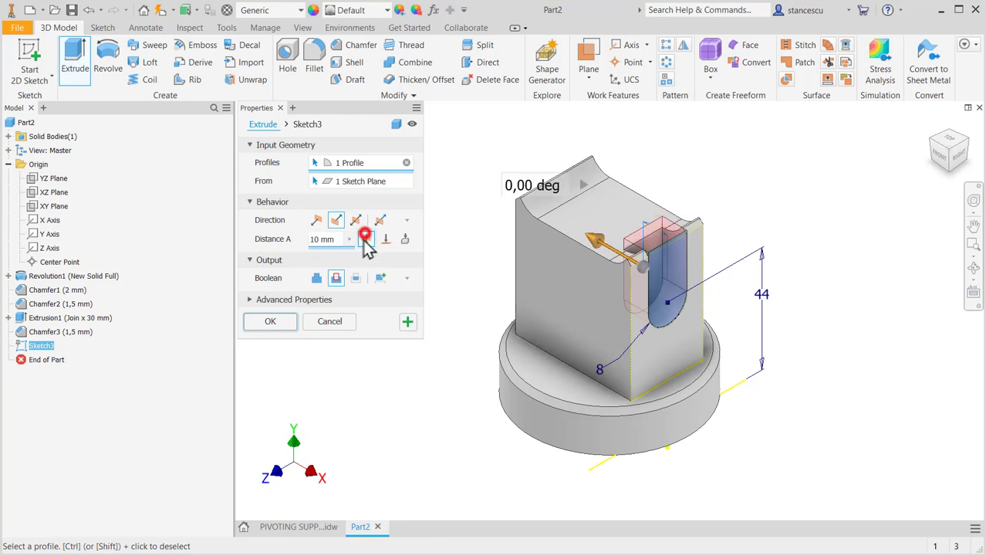
left_click(272, 320)
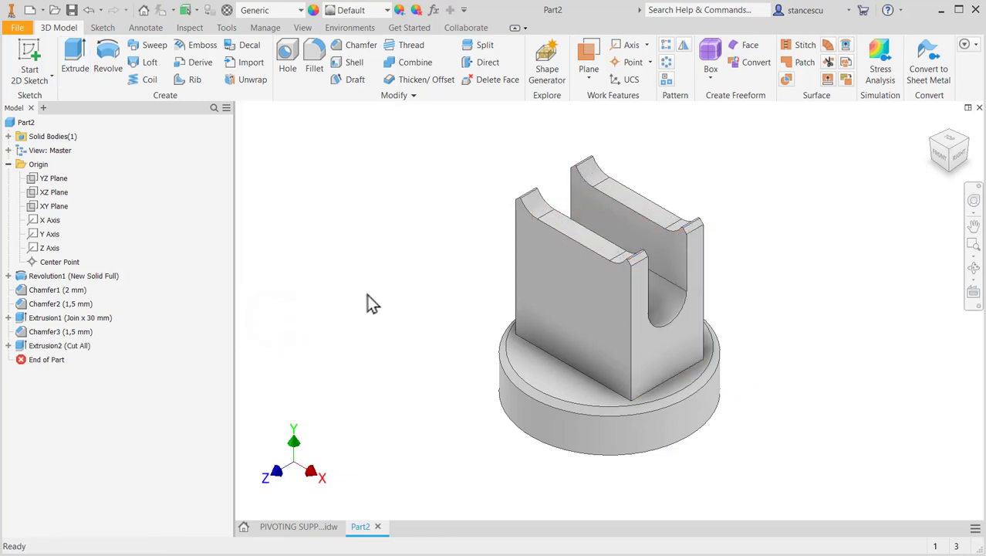
key("F6")
- Check the centre hole's dimensions in the drawing, then place a hole on the spigot's end face, concentric with its circular edge
left_click(316, 533)
middle_click_drag(643, 378, 537, 241)
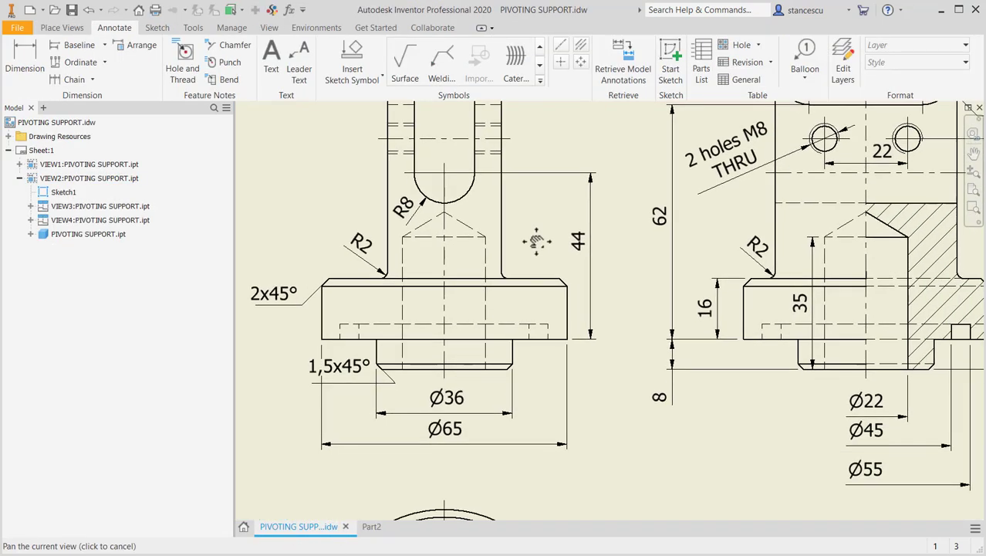
left_click(813, 255)
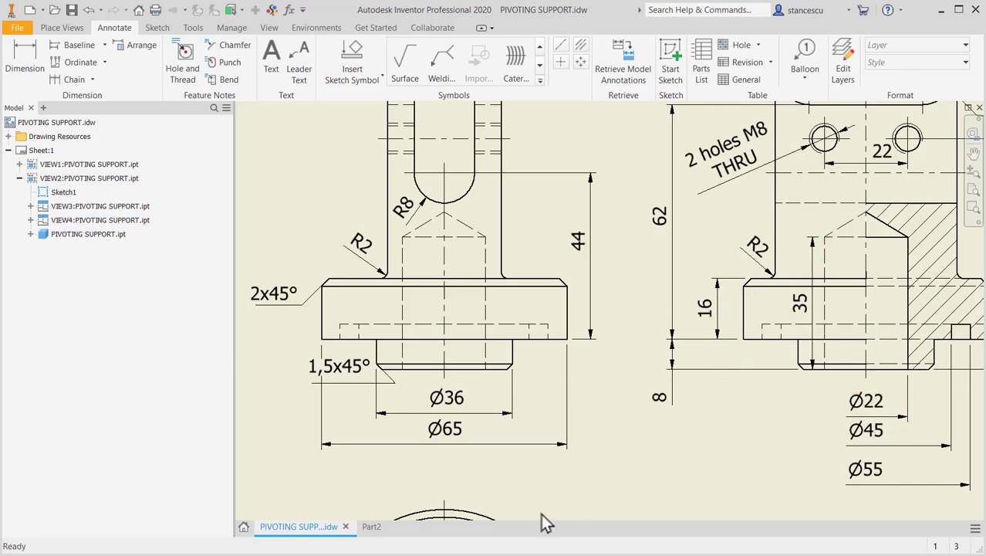
left_click(371, 527)
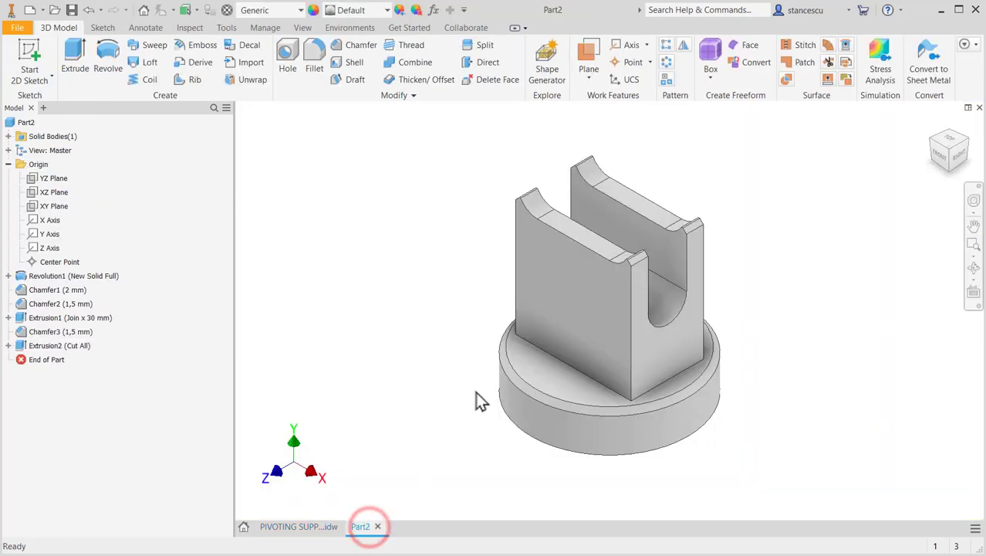
middle_click_drag(467, 392, 473, 331, "shift")
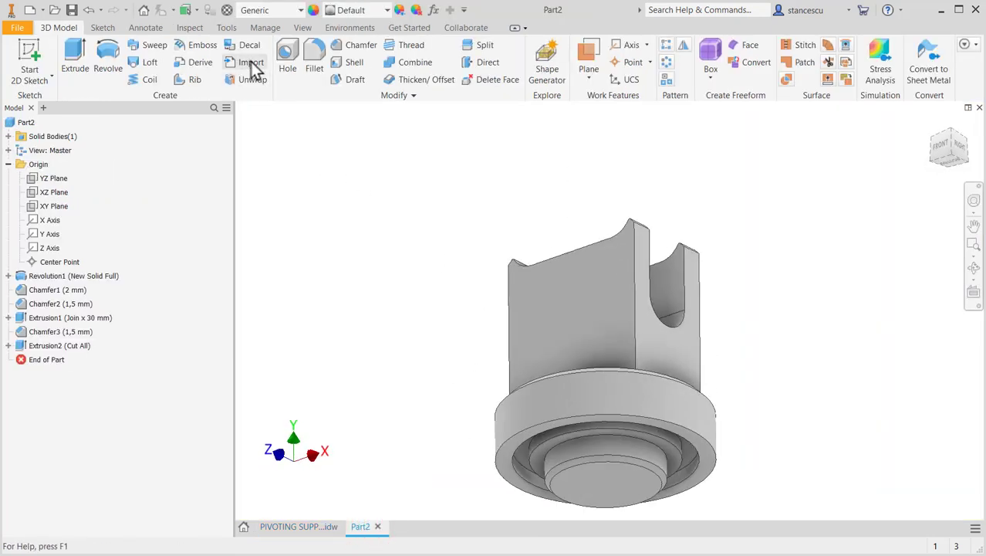
left_click(289, 54)
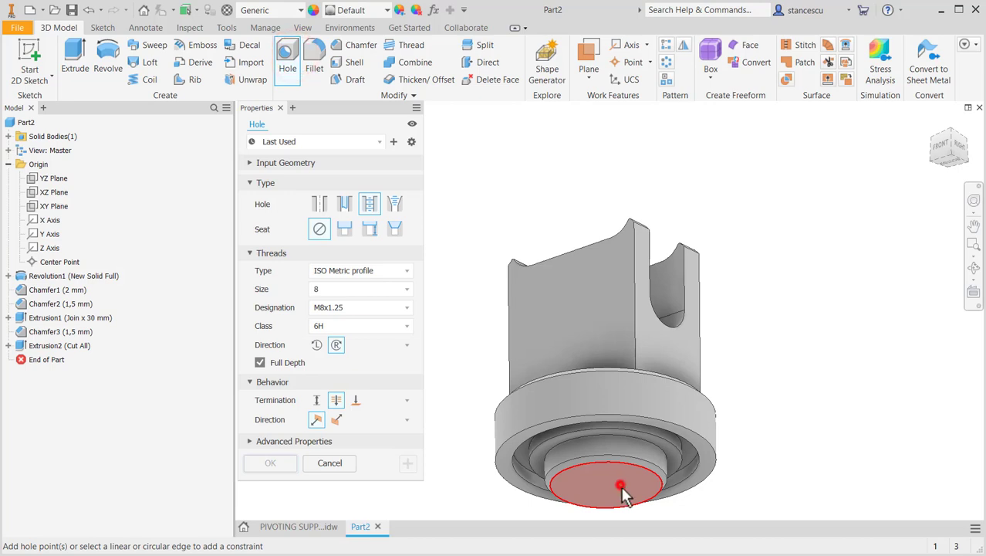
left_click(621, 487)
left_click(652, 467)
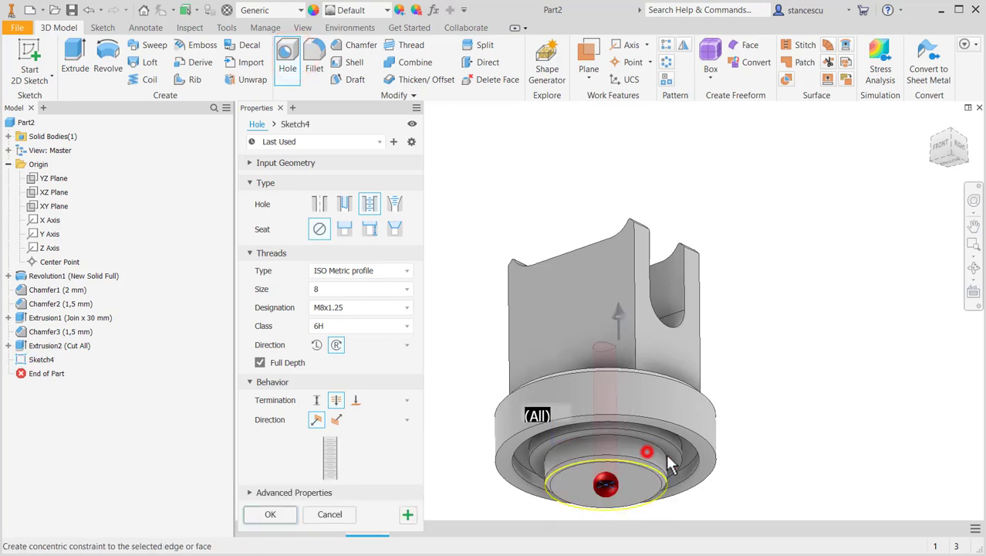
middle_click_drag(780, 398, 809, 281)
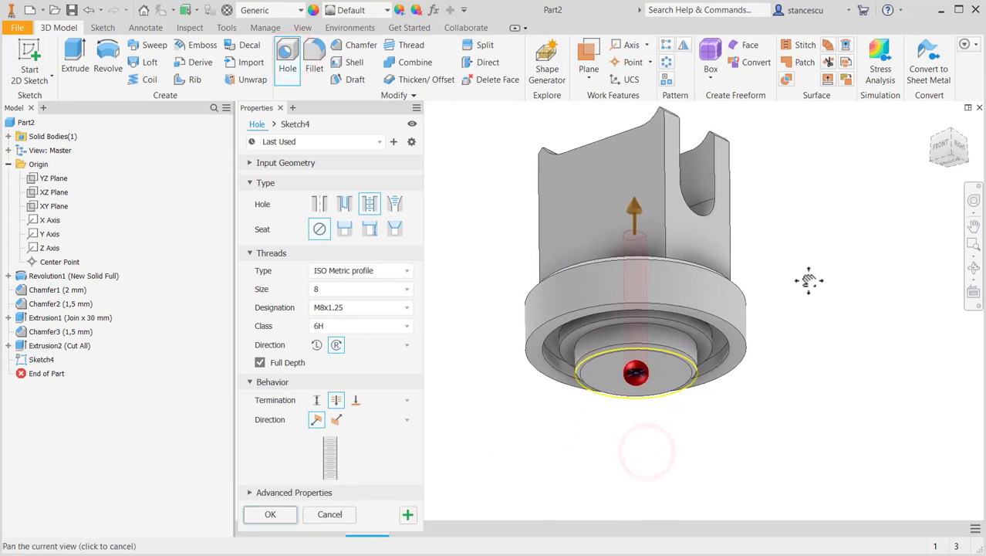
- Create it as a simple blind hole with a drill point, 22 mm in diameter and 35 mm deep
left_click(319, 207)
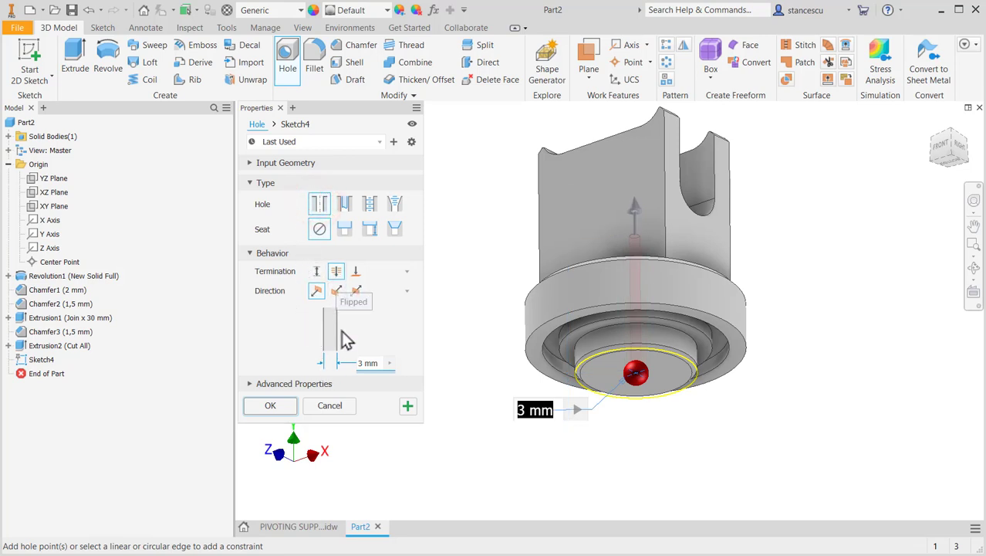
left_click(316, 273)
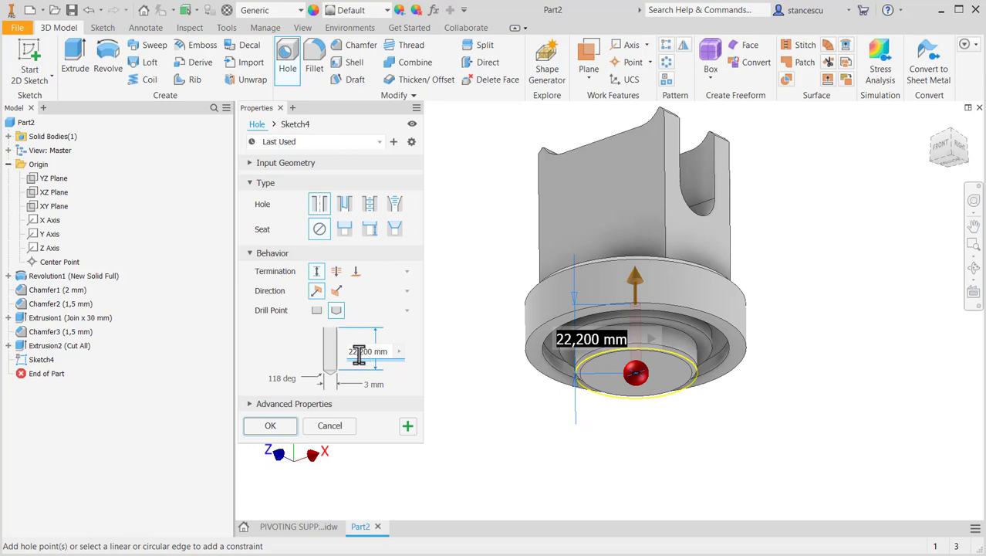
type("22")
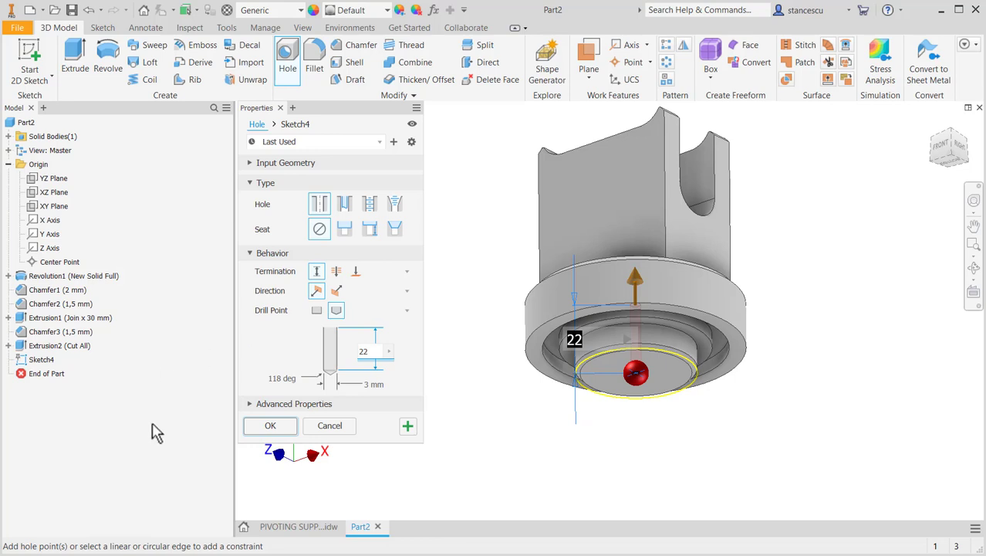
left_click(364, 386)
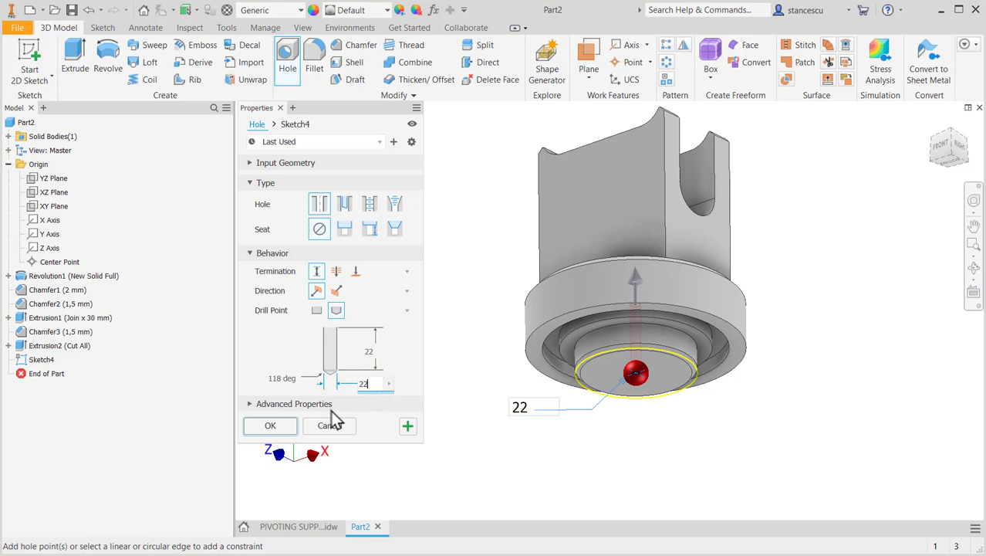
left_click(366, 350)
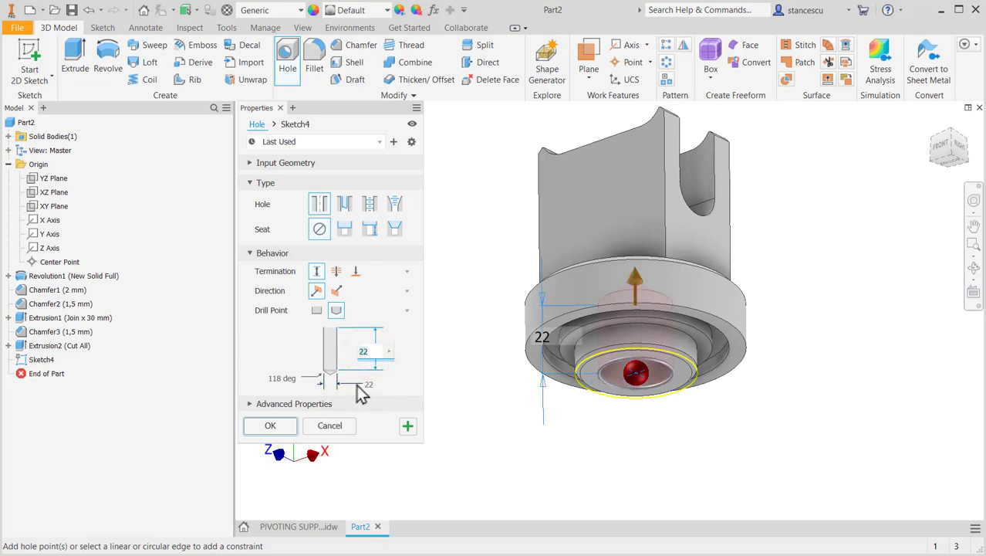
type("35")
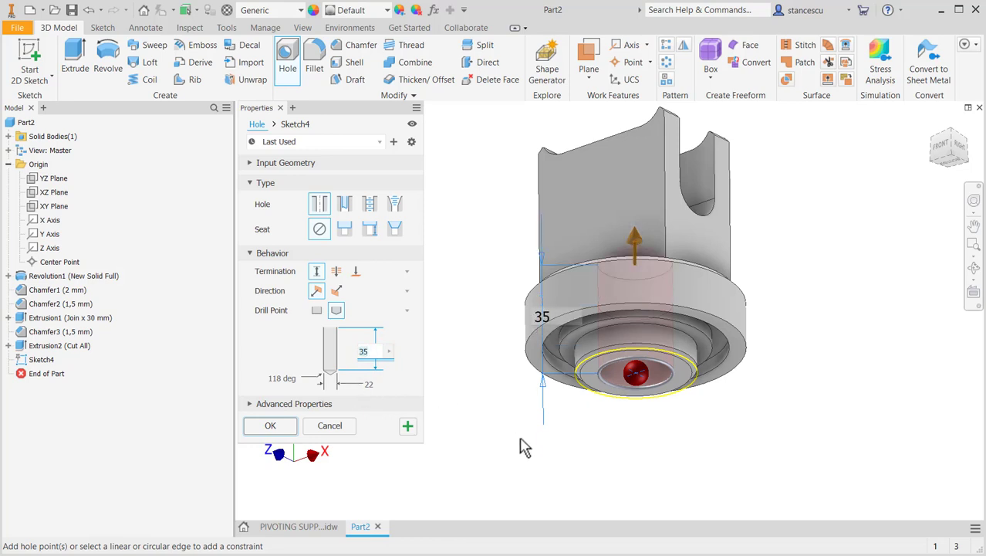
left_click(284, 431)
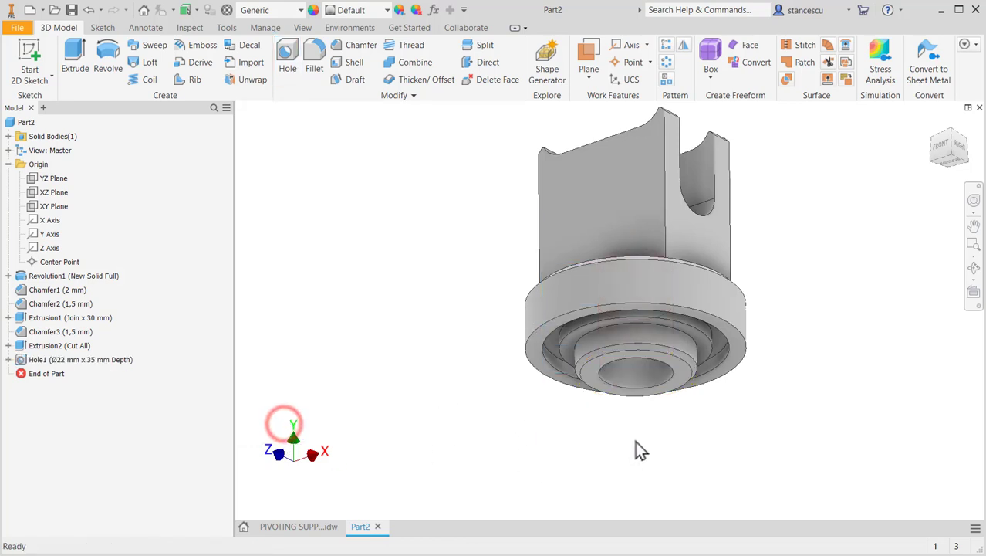
- Start a sketch on the block's large front face and place two points on it, one on either side of the centreline
mouse_move(624, 440)
middle_mouse_down("shift")
mouse_move(634, 379)
mouse_move(605, 434)
mouse_move(628, 450)
middle_mouse_up("shift")
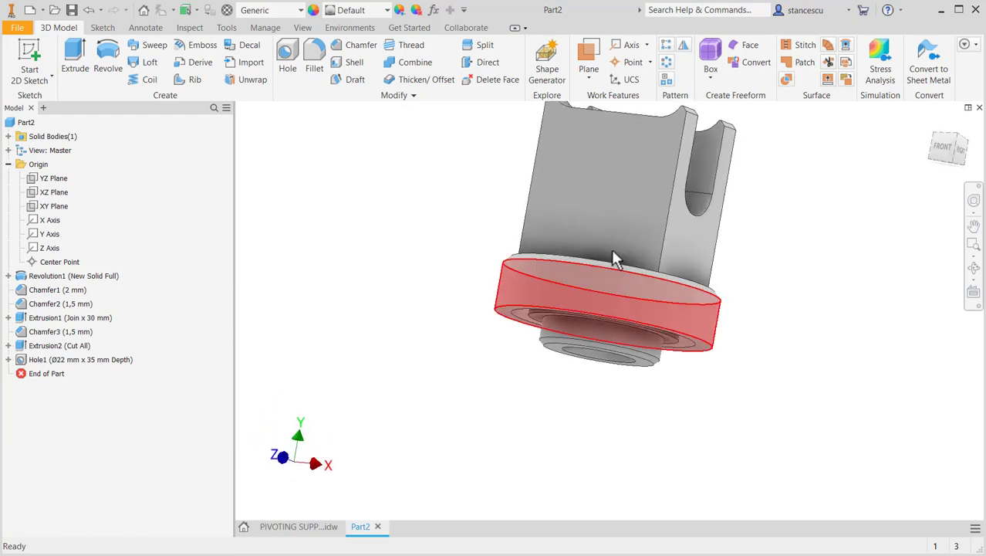
left_click(598, 189)
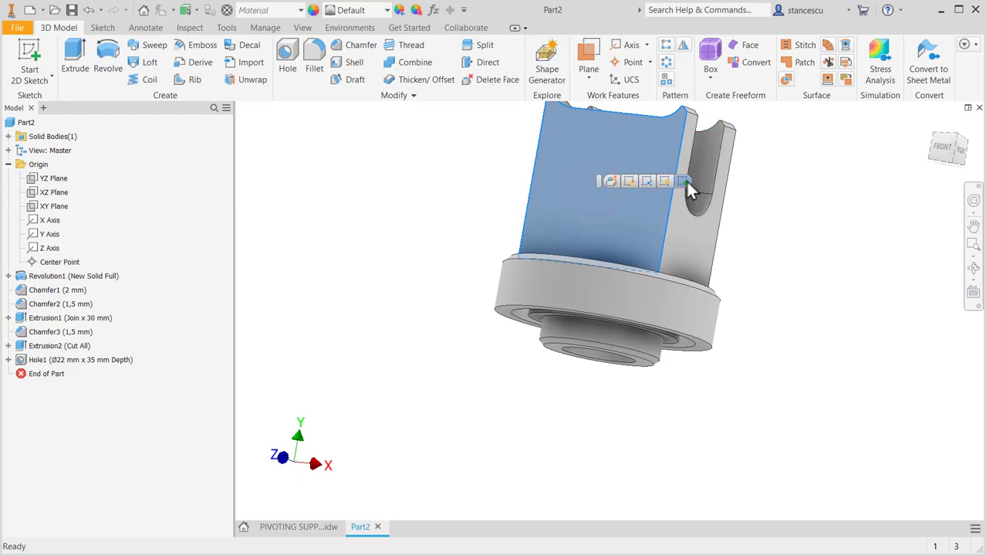
left_click(684, 180)
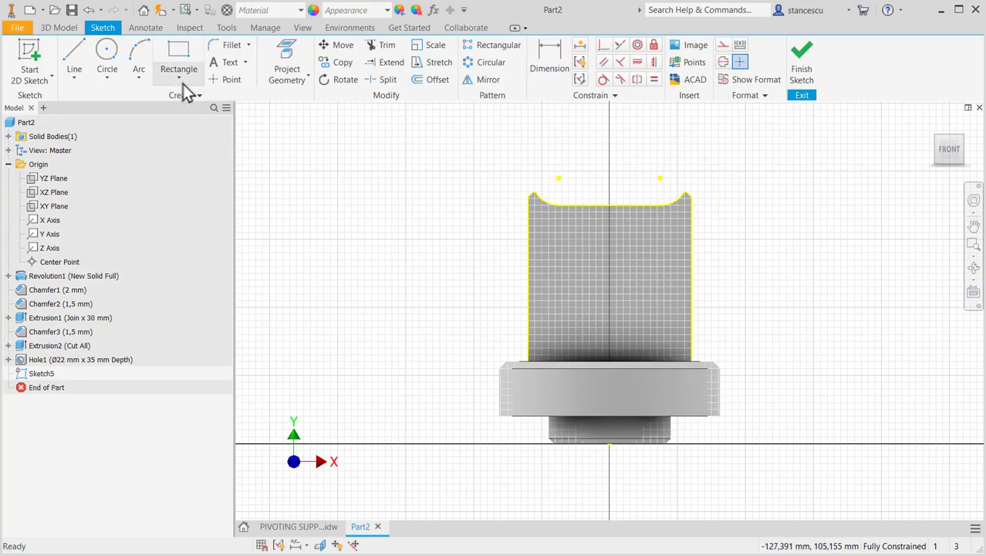
left_click(228, 79)
left_click(564, 259)
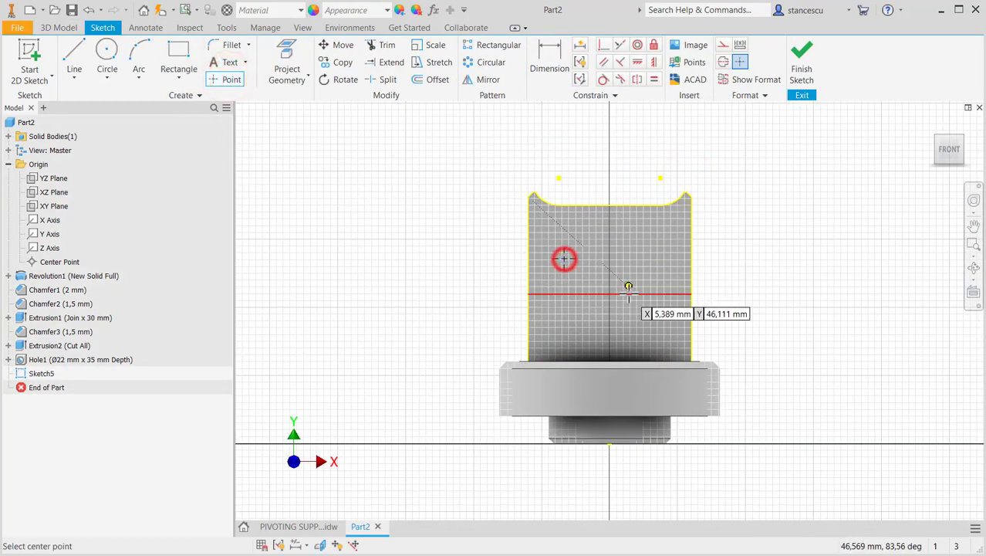
left_click(645, 279)
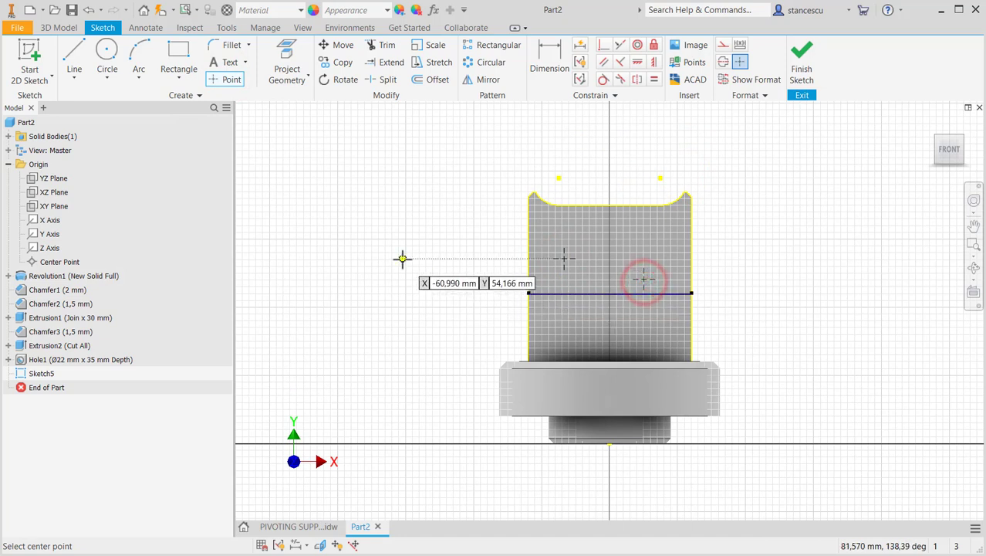
key("Escape")
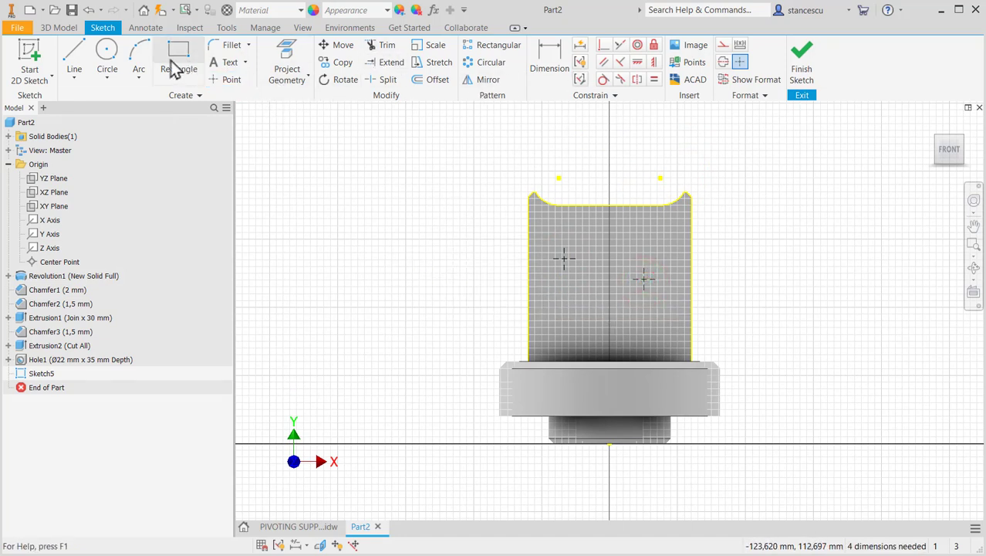
- Connect the two sketch points with a line and convert it to construction geometry
left_click(75, 51)
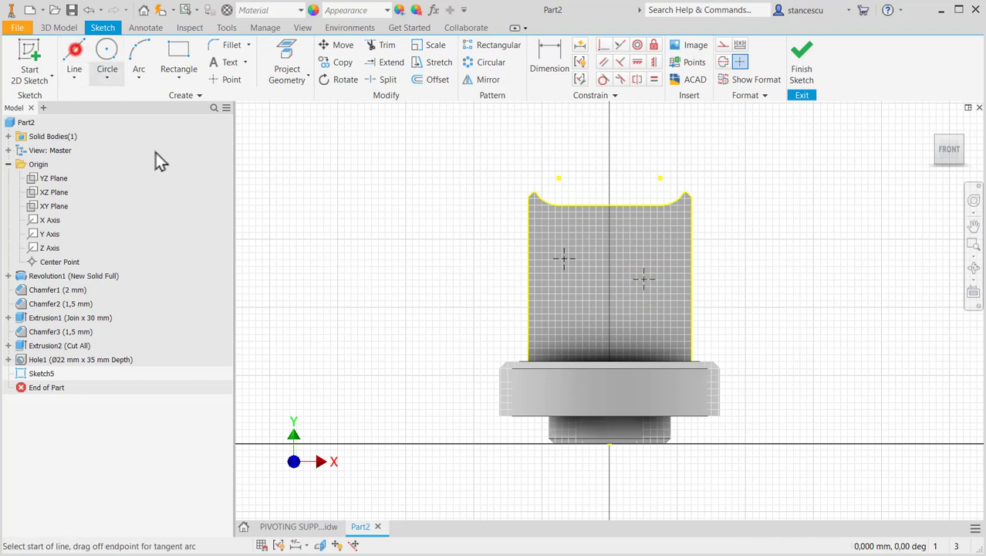
left_click(564, 258)
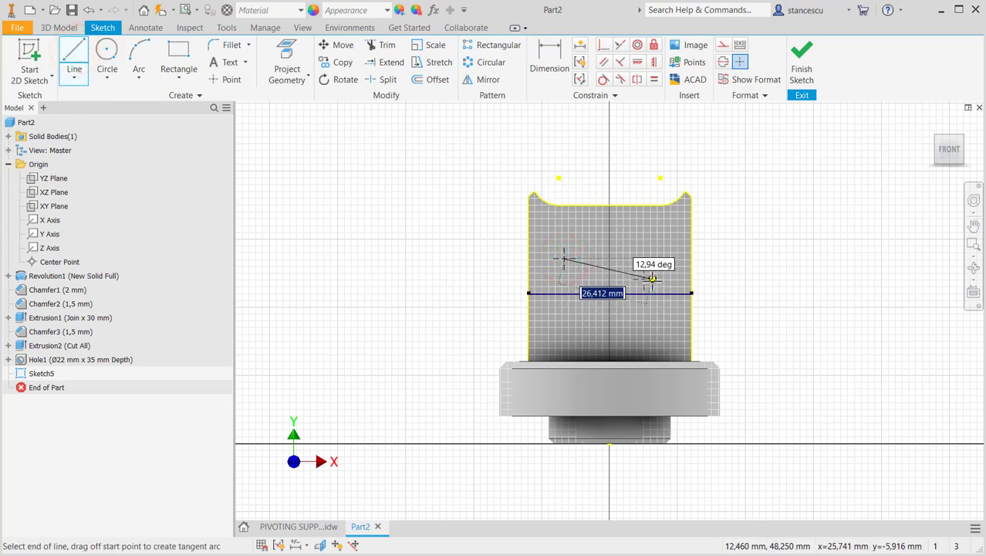
left_click(644, 280)
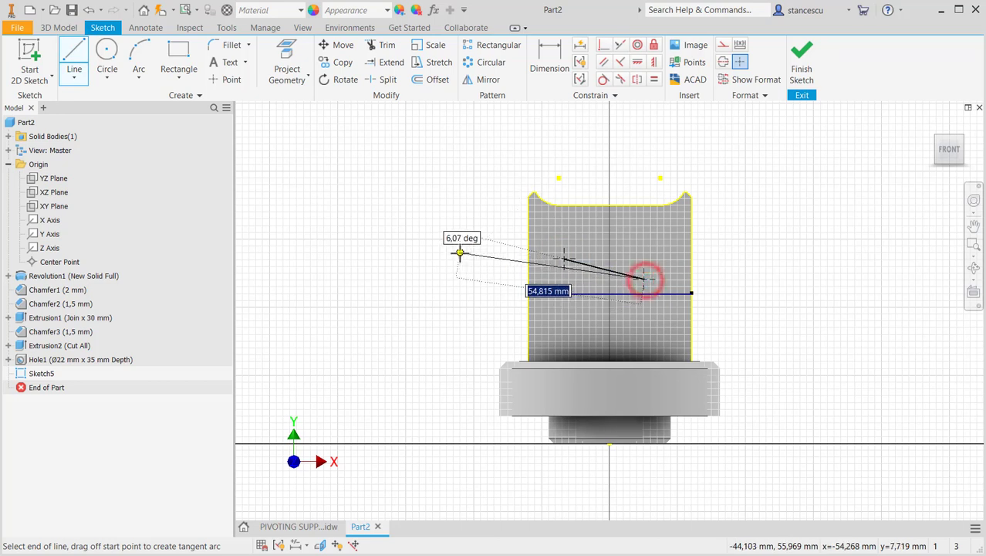
key("Escape")
left_click(591, 265)
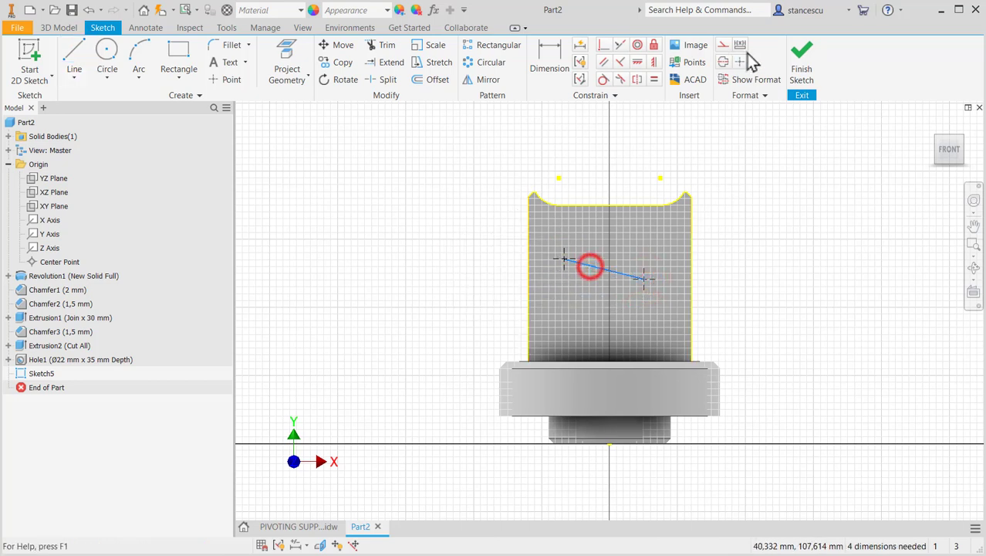
left_click(723, 44)
left_click(723, 218)
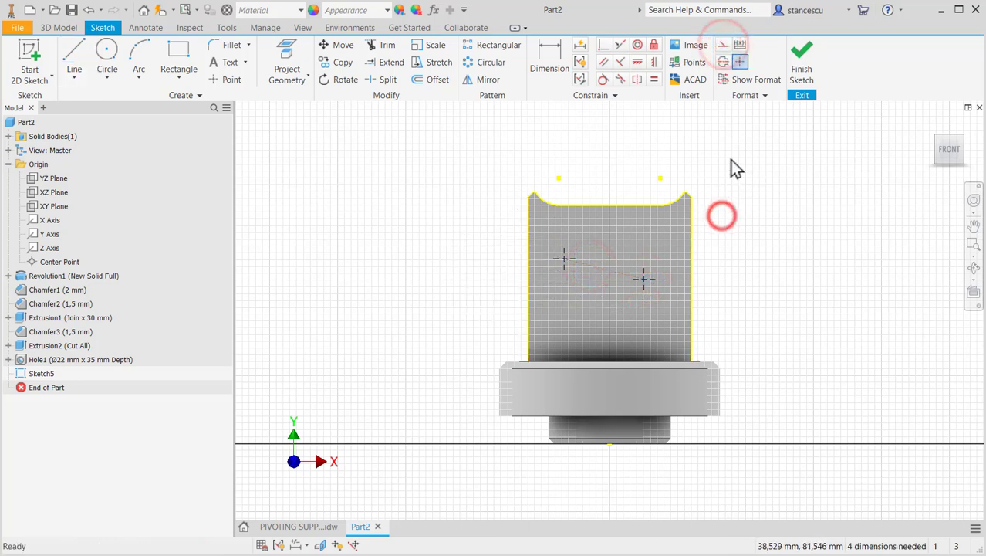
- Make the construction line horizontal and align its midpoint vertically with the projected centre point at the spigot's base
left_click(637, 63)
left_click(617, 273)
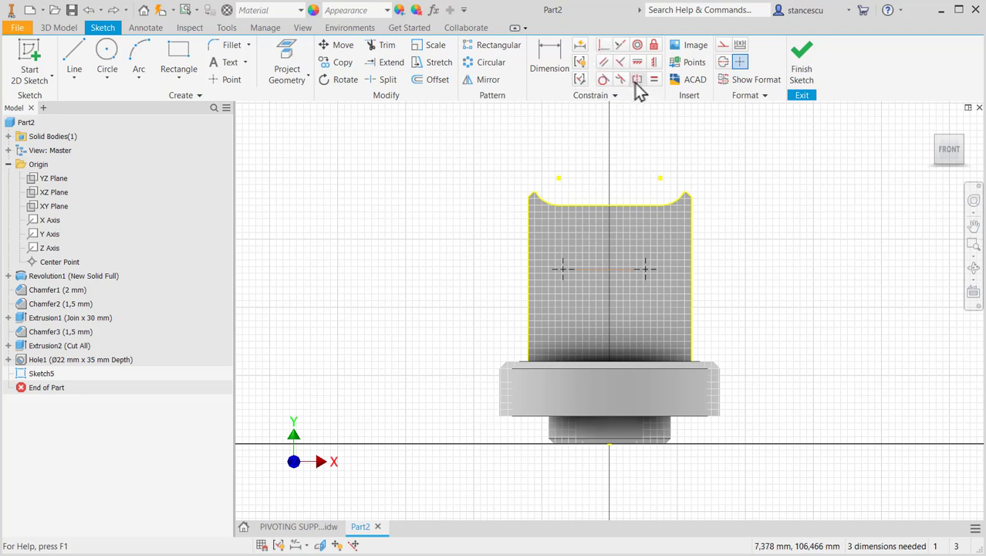
left_click(653, 61)
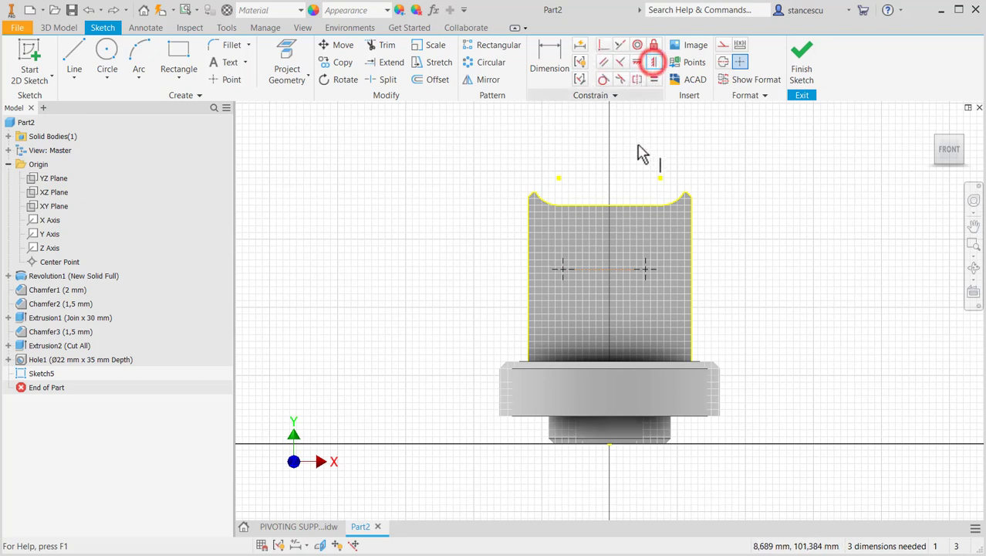
left_click(604, 270)
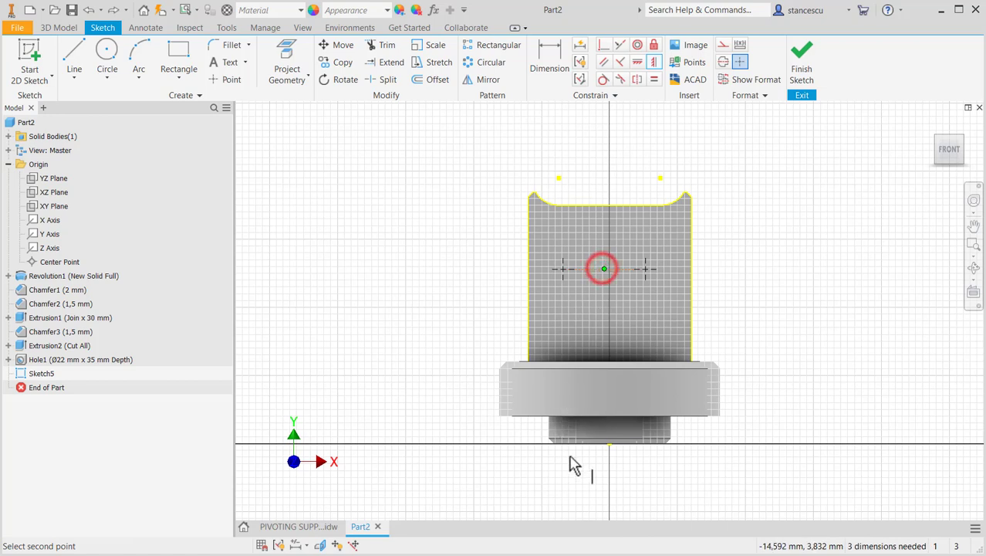
left_click(609, 445)
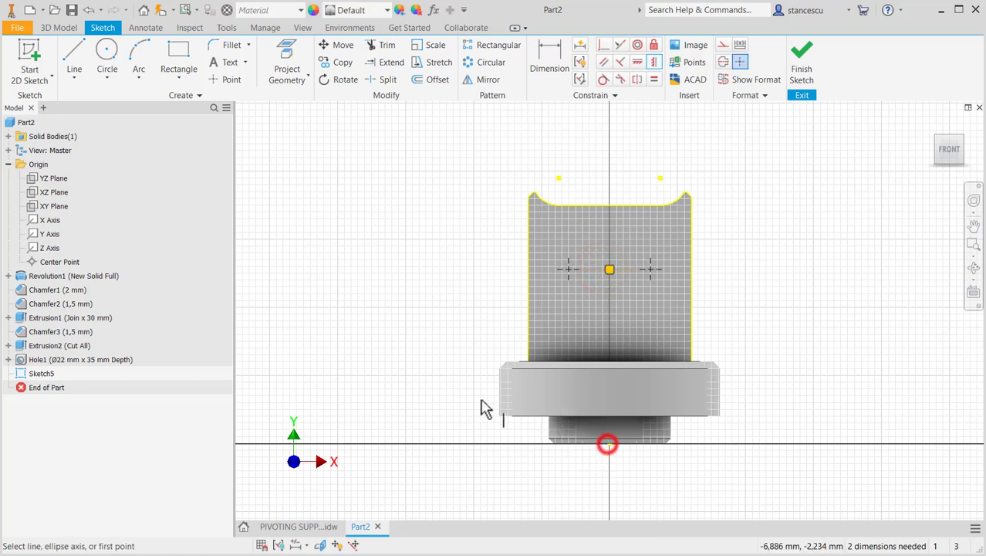
- Check the threaded holes' positions in the drawing and dimension the construction line between the two points as 22 mm
left_click(304, 526)
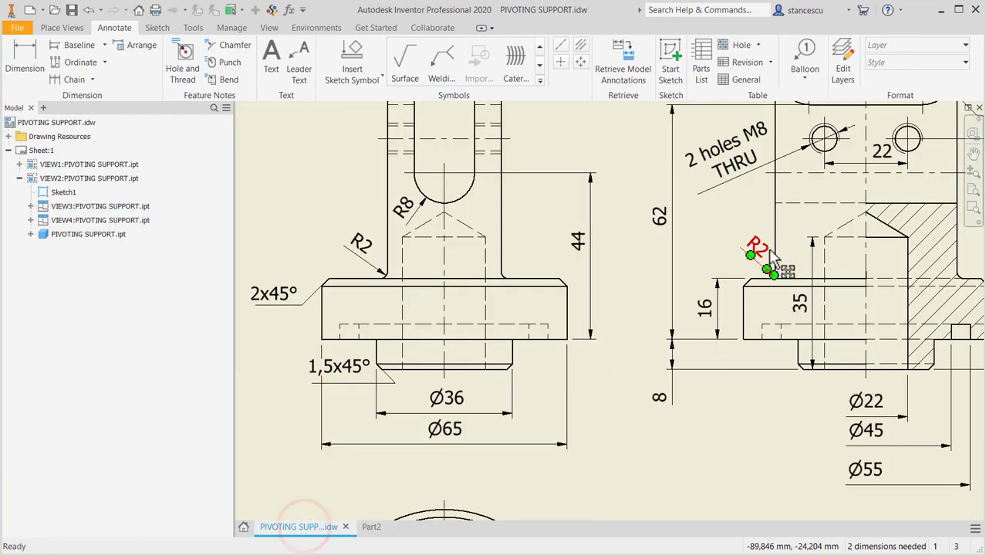
middle_click_drag(769, 249, 646, 380)
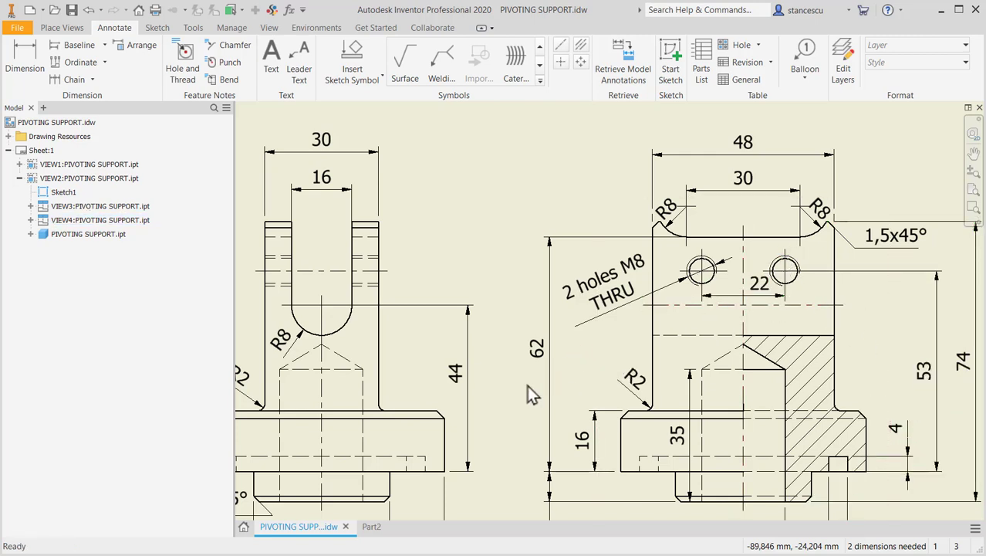
left_click(368, 528)
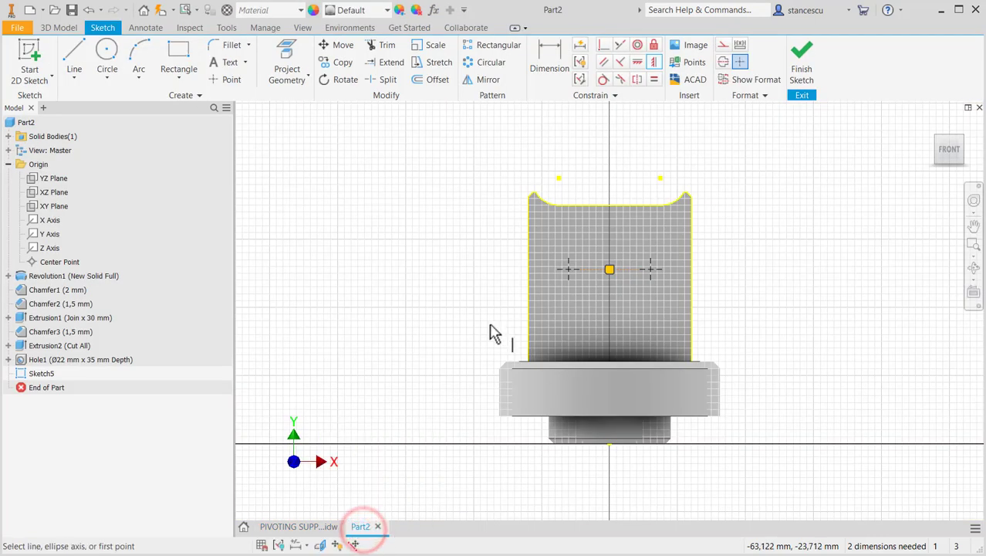
left_click(556, 70)
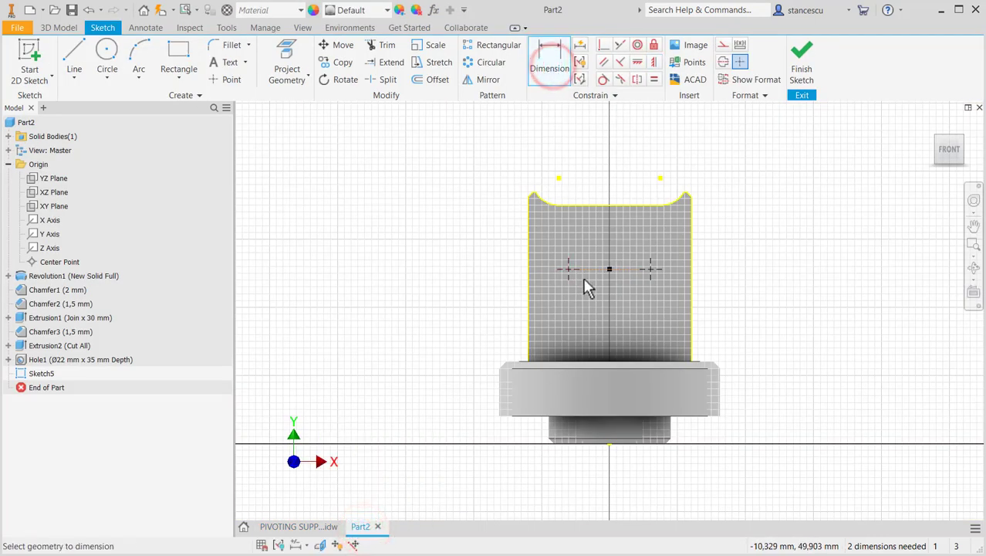
left_click(588, 268)
left_click(591, 159)
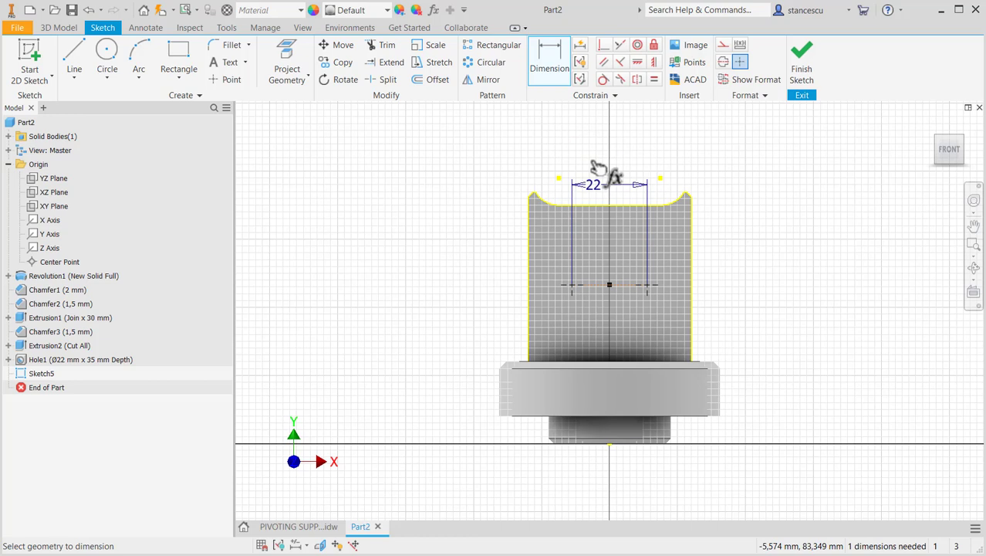
- Dimension the construction line's height above the flange's underside as 53 mm and finish the sketch
left_click(624, 283)
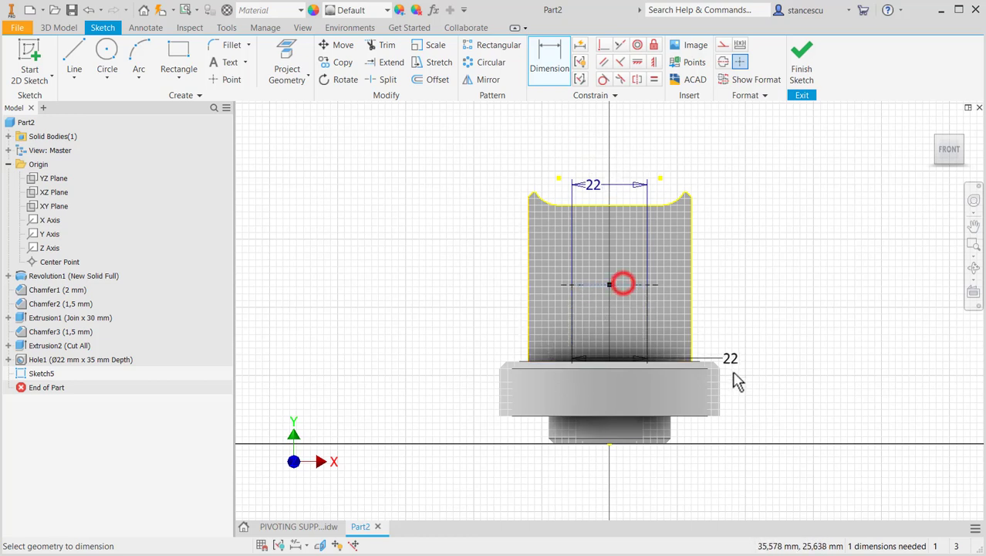
left_click(688, 418)
left_click(759, 341)
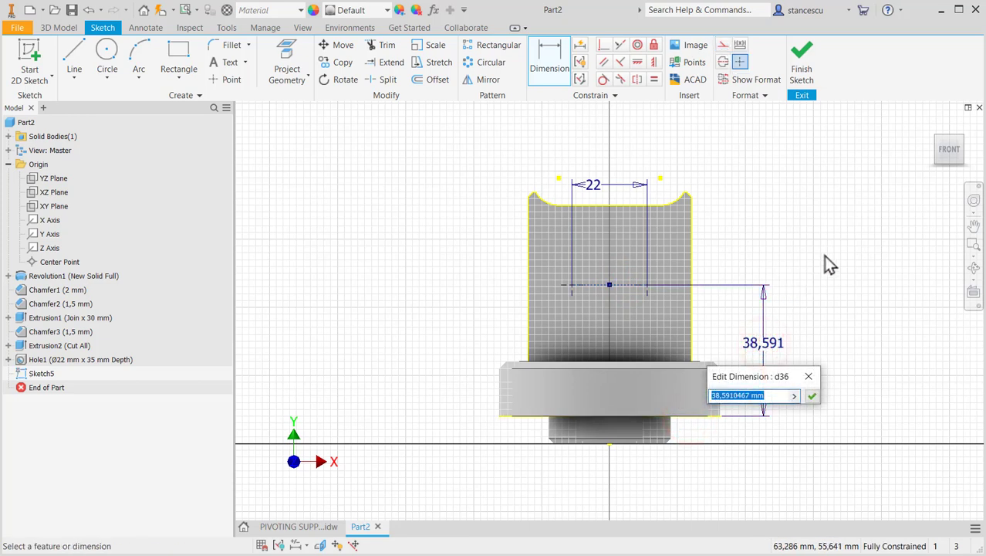
type("5")
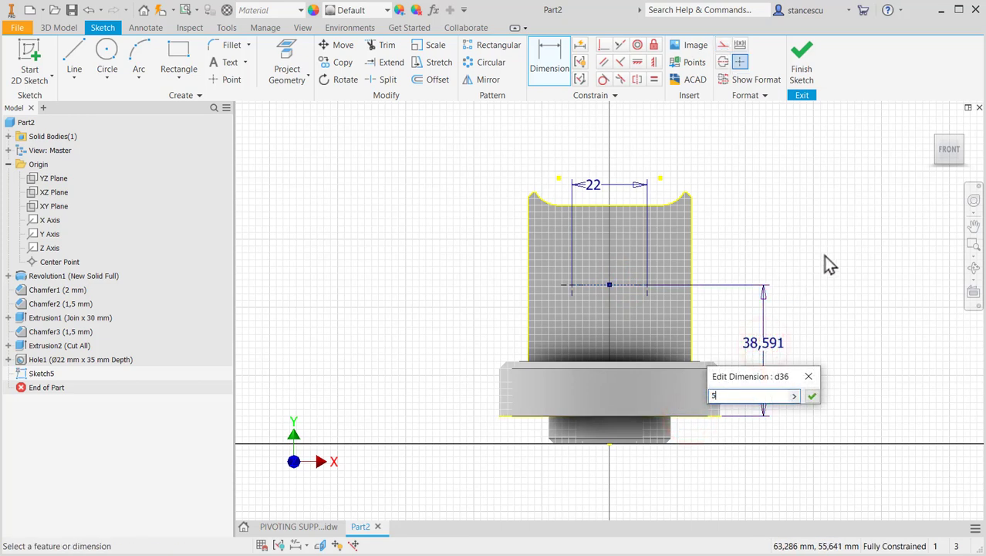
type("3")
key("Return")
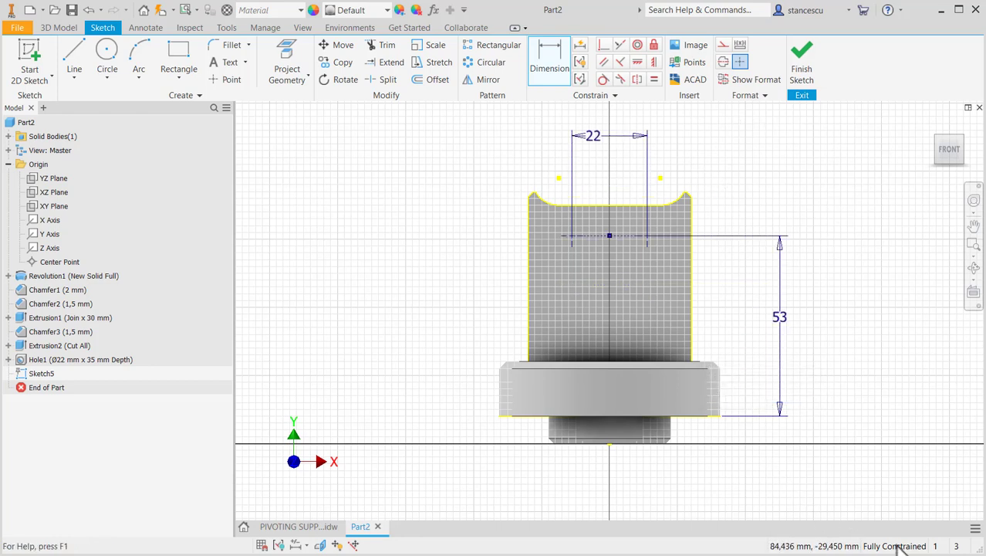
left_click(801, 66)
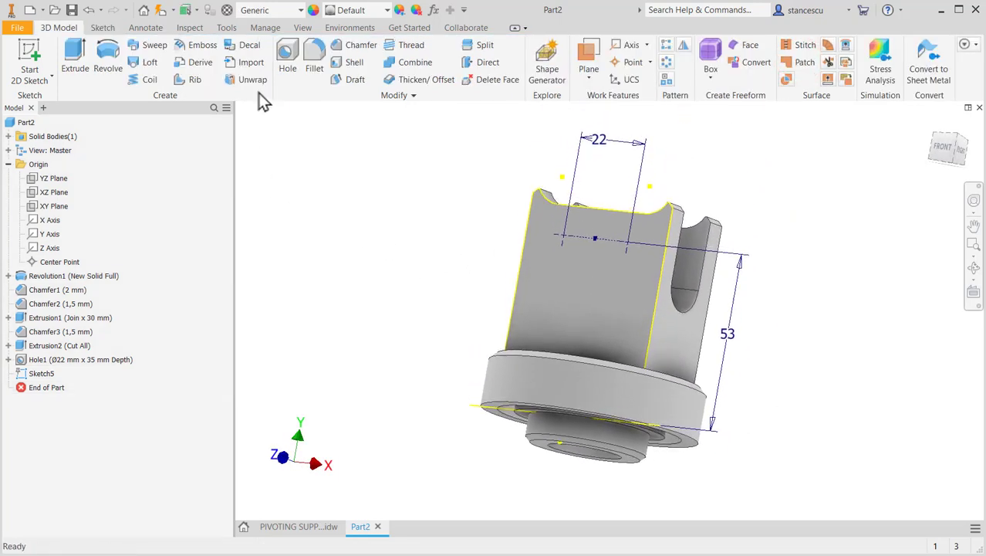
- Start tapped holes at the two sketch points with ISO Metric profile threads, size 8, designation M8x1.25
left_click(290, 58)
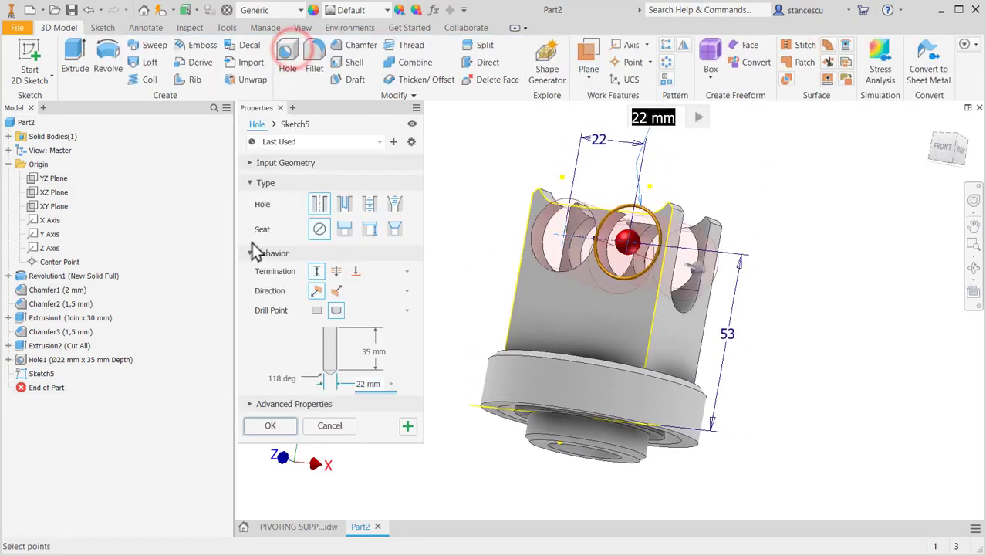
left_click(371, 204)
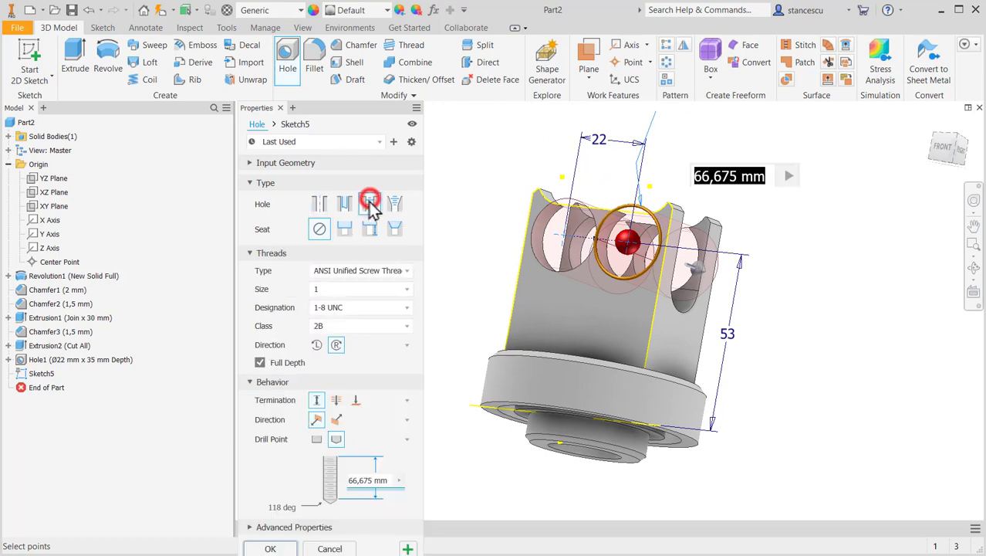
left_click(373, 271)
left_click(353, 319)
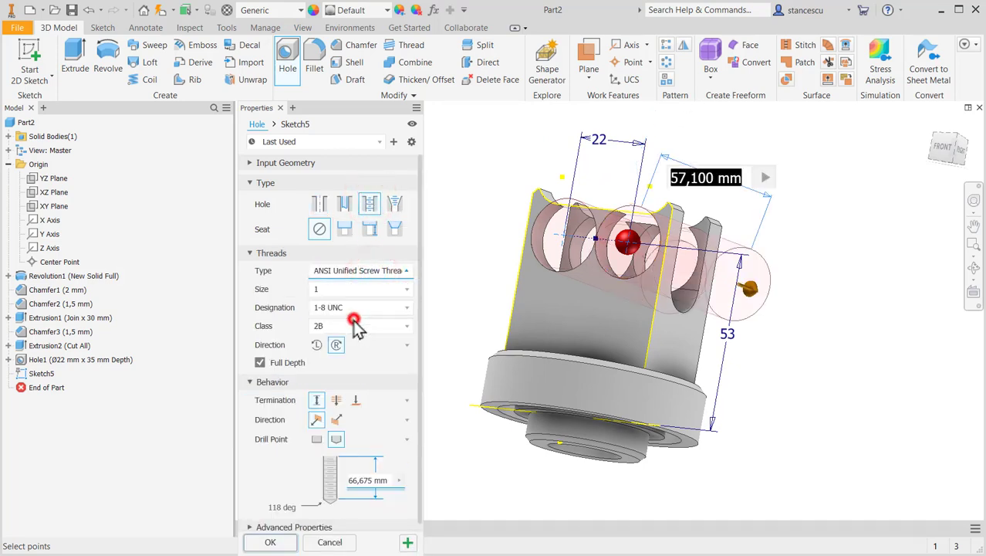
left_click(407, 291)
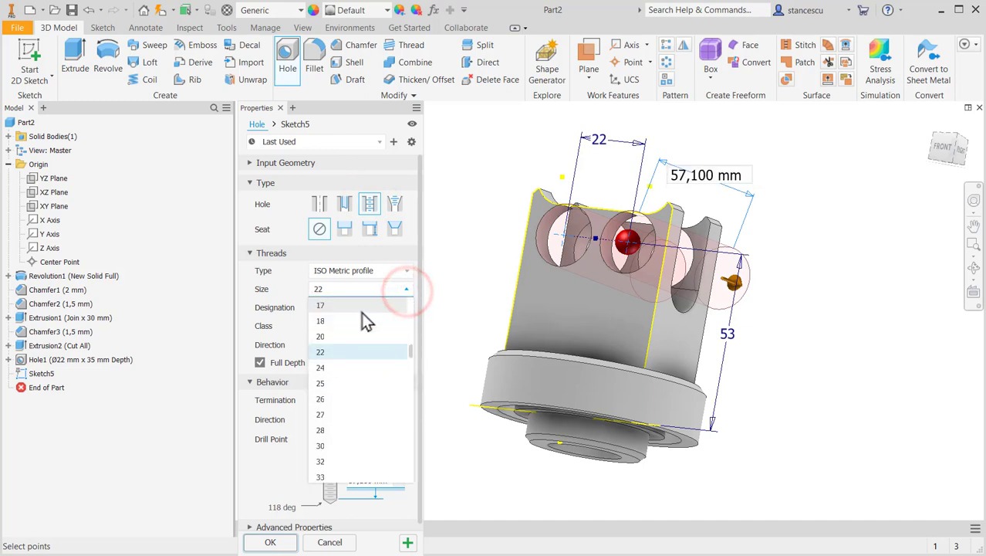
scroll(360, 317, "up", 1)
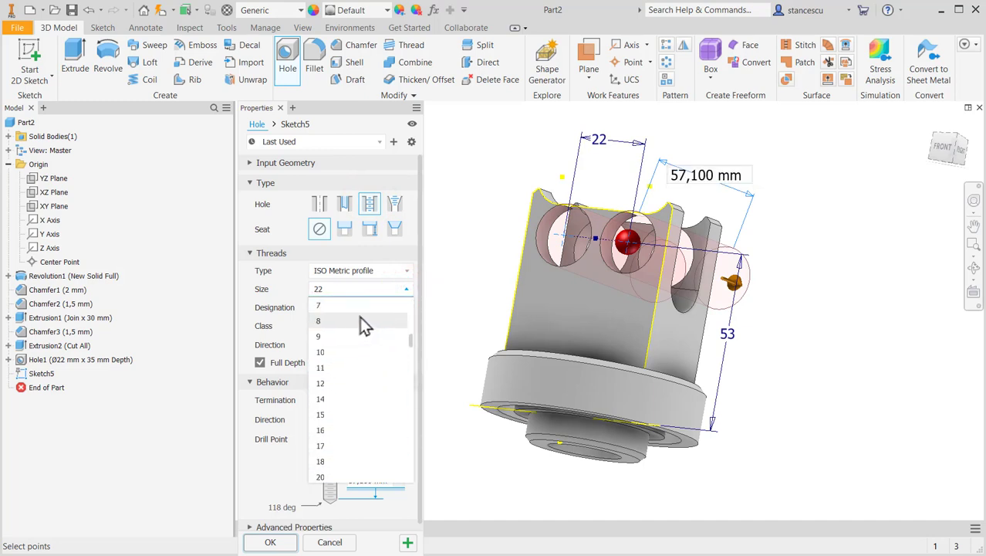
left_click(359, 318)
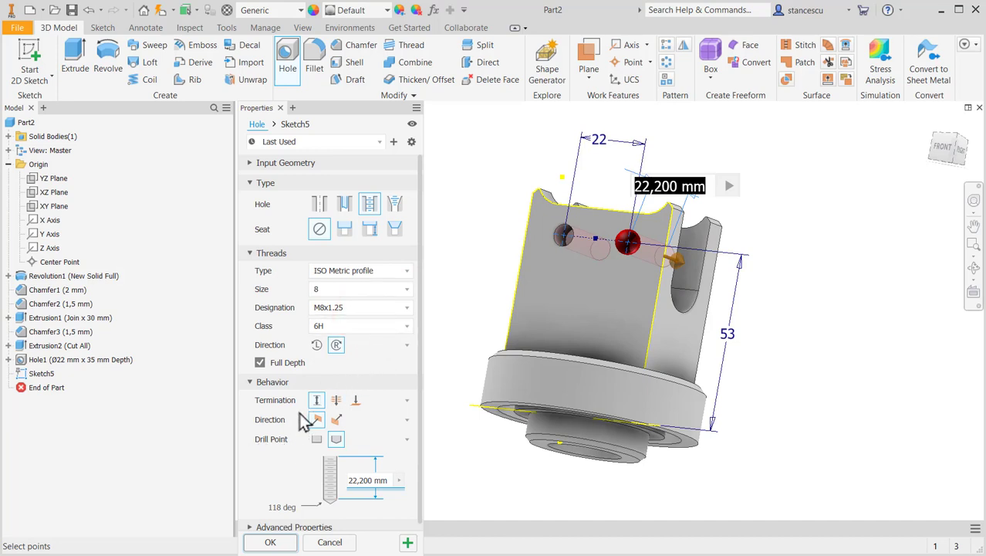
- Set the two tapped holes to a Through All termination, create them and inspect their threads in the block
left_click(337, 400)
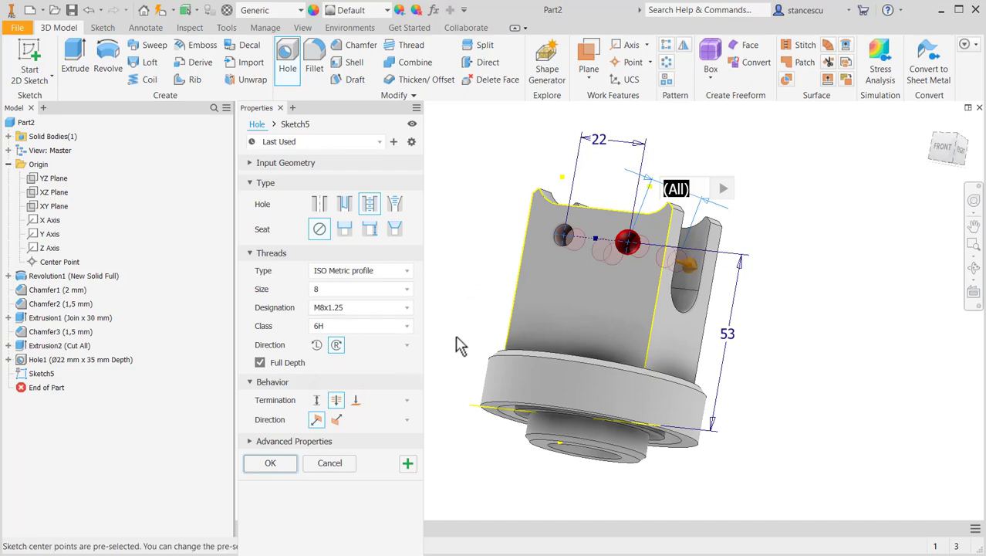
mouse_move(456, 341)
middle_mouse_down("shift")
mouse_move(388, 379)
mouse_move(247, 393)
mouse_move(456, 333)
mouse_move(458, 324)
mouse_move(434, 335)
mouse_move(435, 348)
mouse_move(454, 346)
middle_mouse_up("shift")
left_click(270, 463)
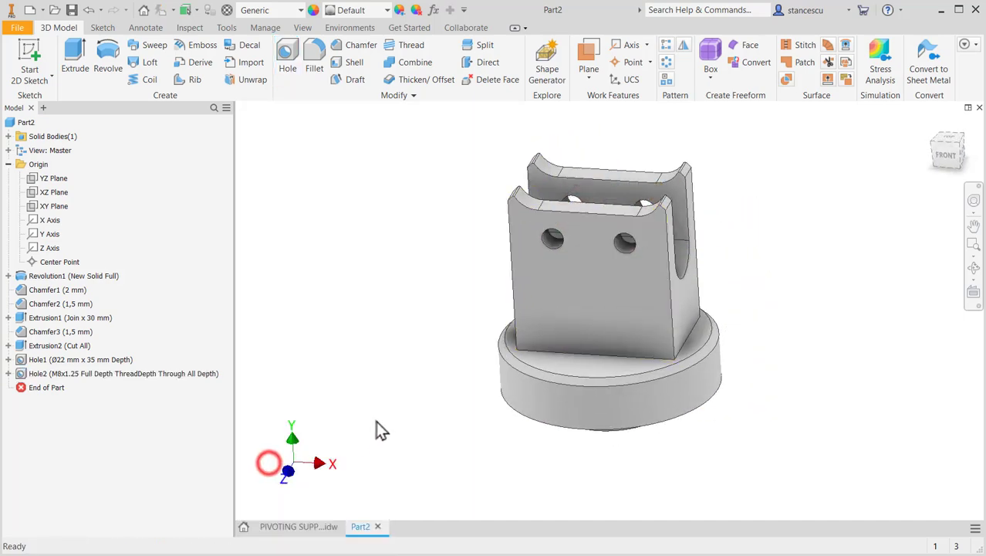
scroll(546, 286, "up", 5)
scroll(549, 276, "down", 5)
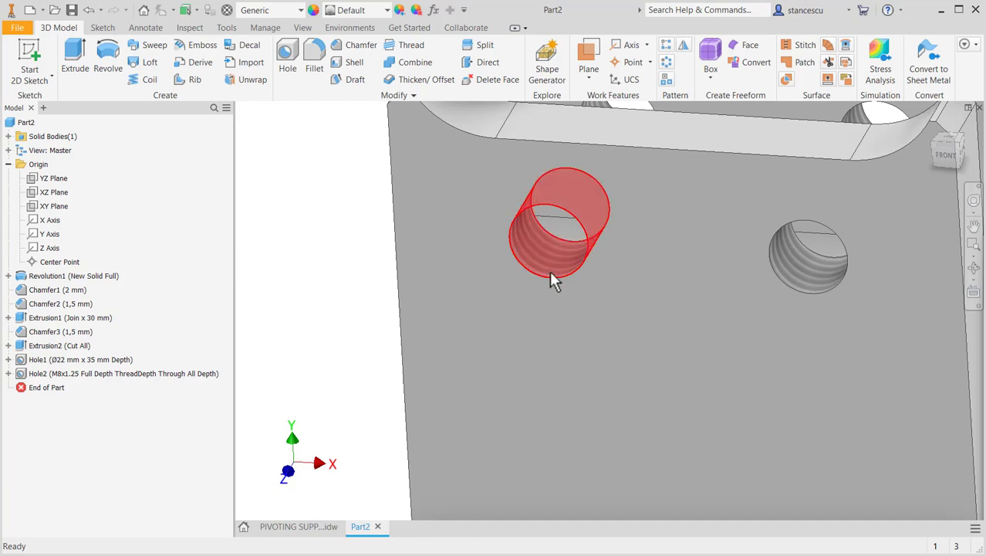
middle_click_drag(336, 347, 363, 309, "shift")
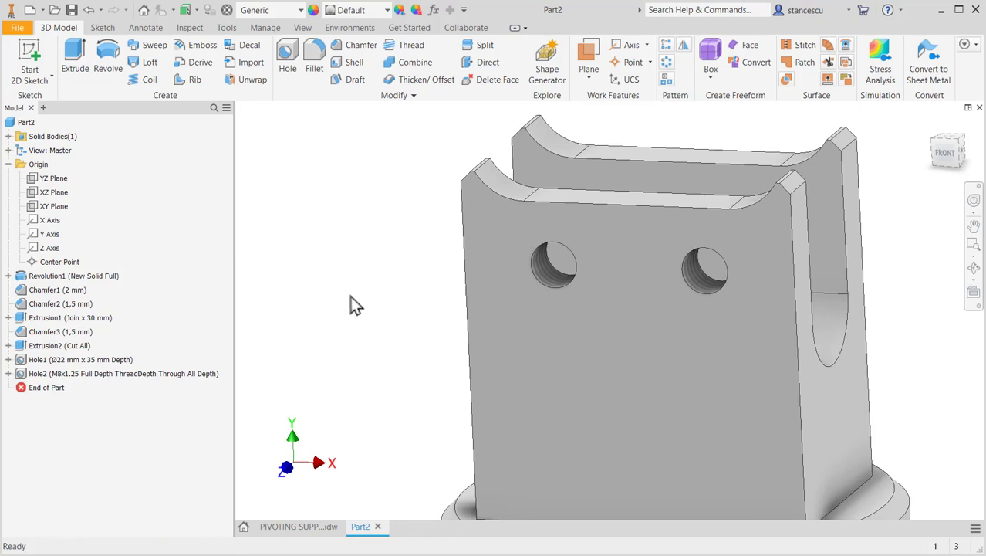
key("F6")
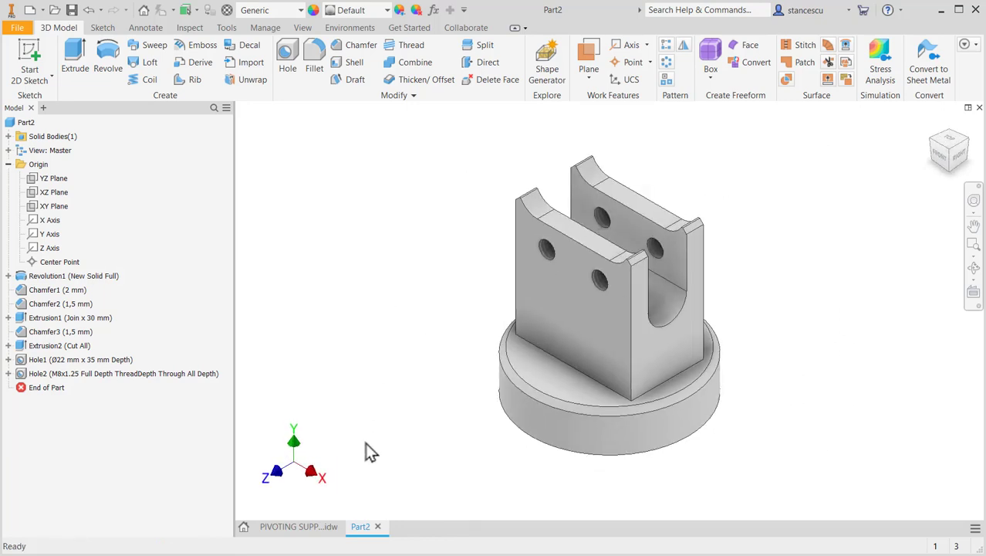
- Review the dimensioned views and the isometric view in the PIVOTING SUPPORT drawing for features still missing from the model
left_click(306, 531)
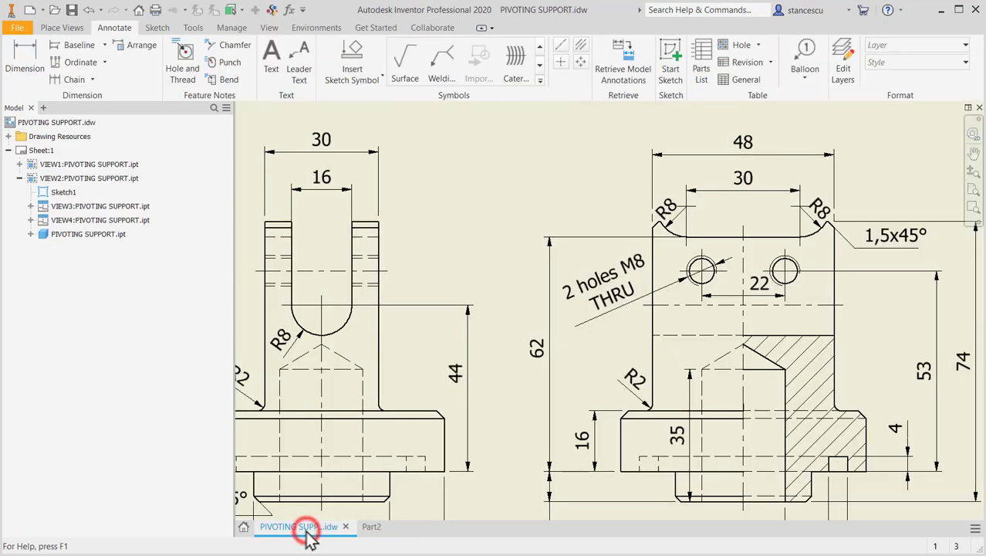
scroll(319, 373, "up", 3)
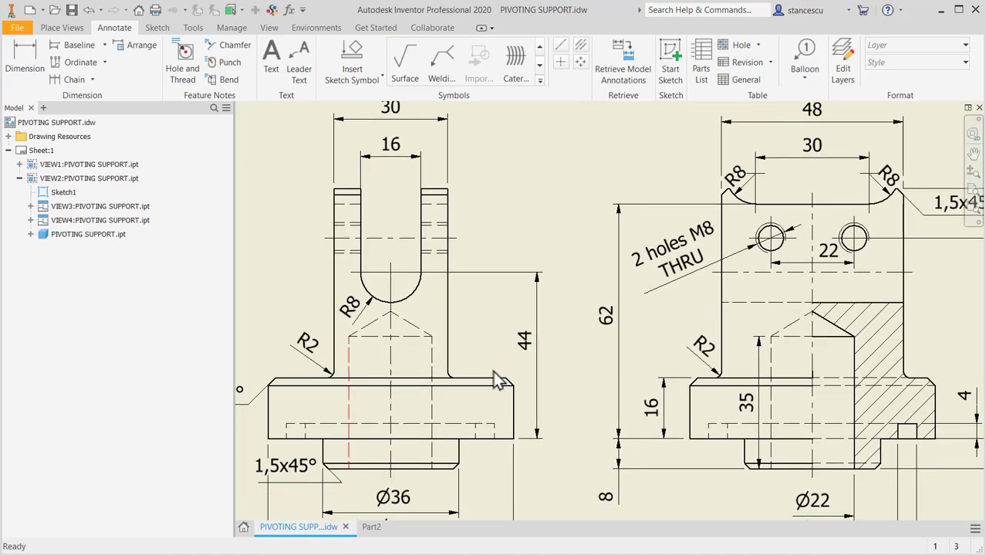
key("F2")
left_click_drag(715, 415, 475, 301)
middle_click_drag(475, 301, 372, 254)
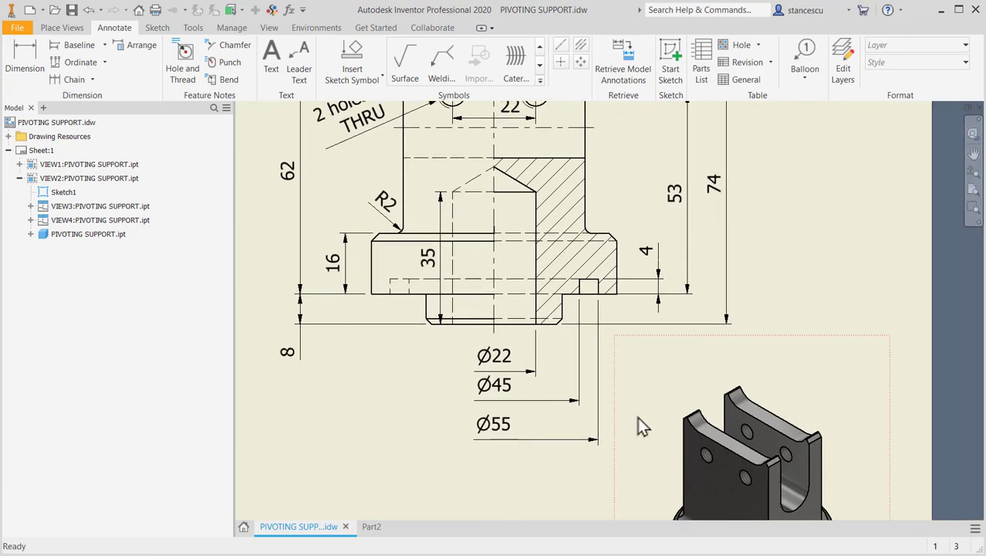
middle_click_drag(643, 411, 551, 267)
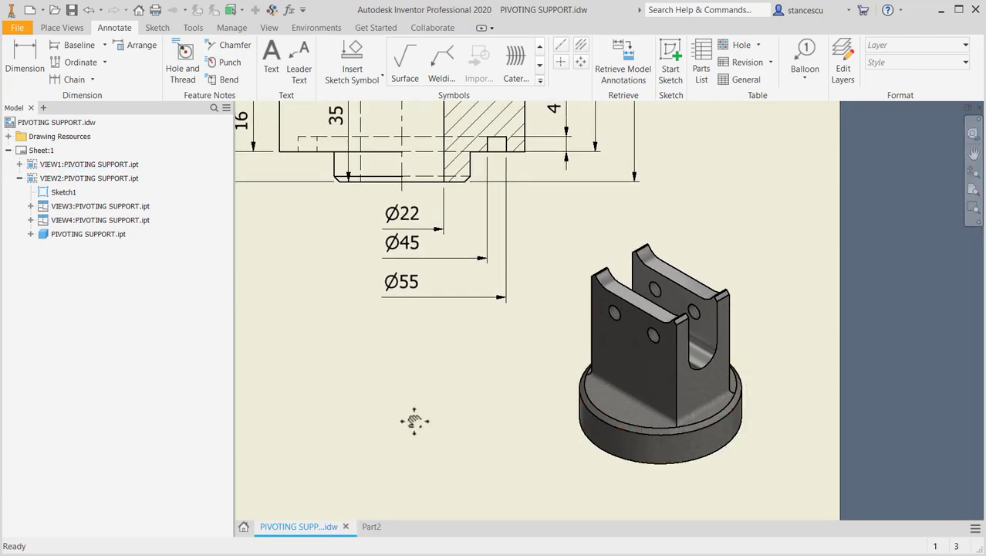
middle_click_drag(415, 420, 577, 509)
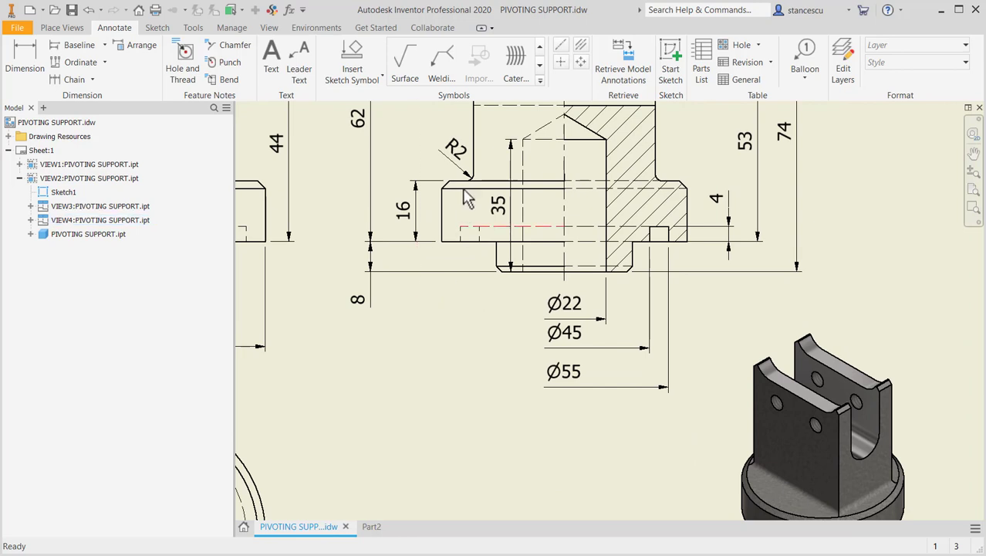
- Return to Part2 and fillet the four edges where the block meets the round flange with a 2 mm radius
left_click(369, 526)
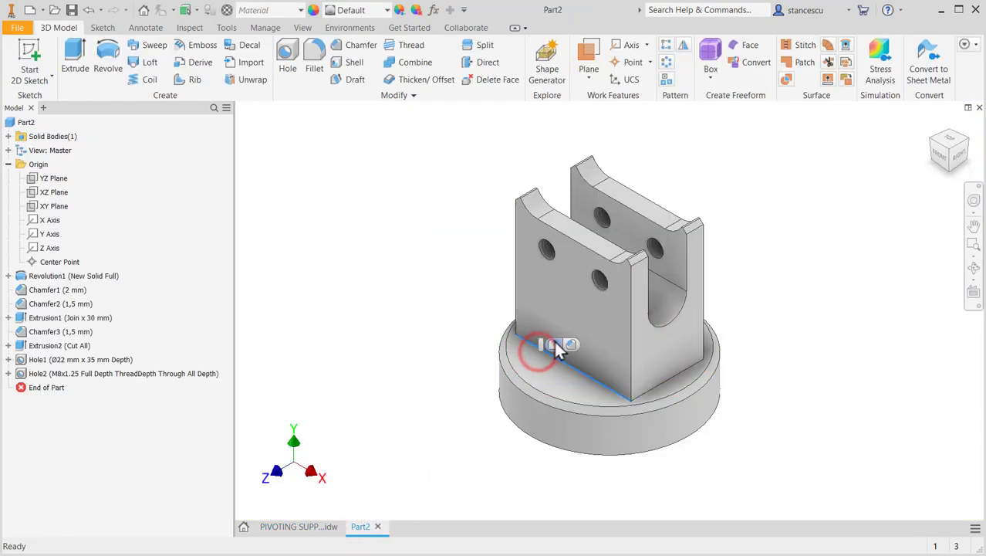
left_click(553, 343)
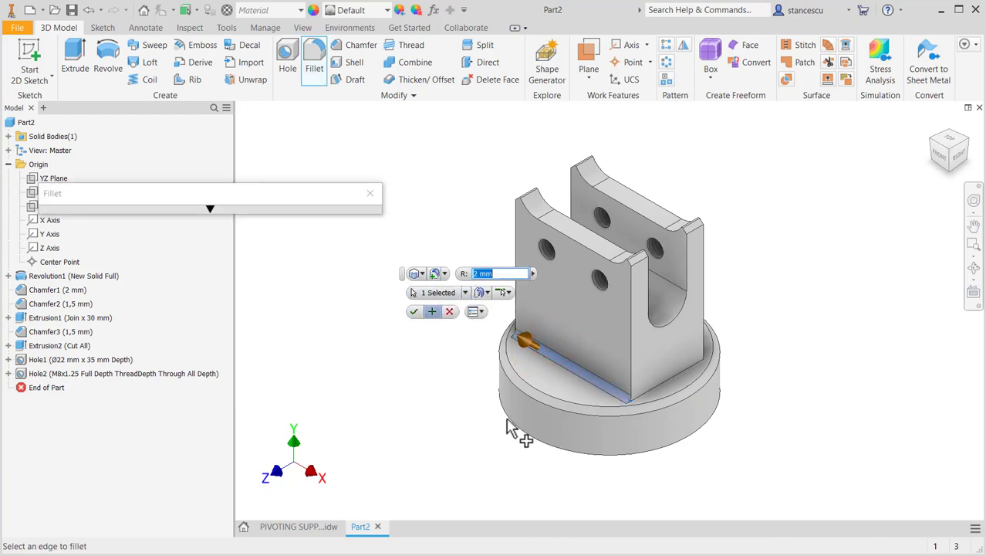
left_click(663, 388)
left_click(682, 342)
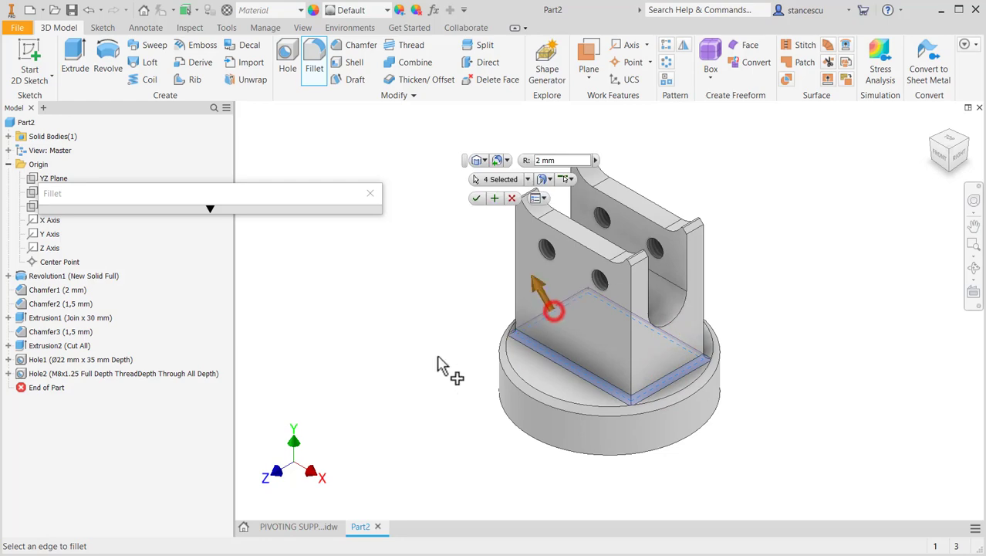
left_click(477, 198)
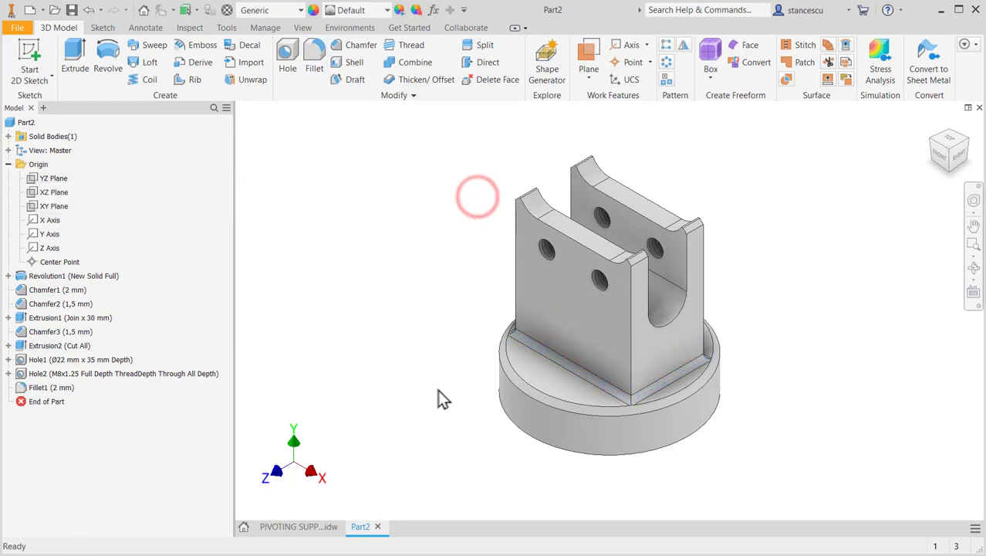
mouse_move(440, 389)
middle_mouse_down("shift")
mouse_move(447, 334)
mouse_move(500, 433)
mouse_move(464, 379)
mouse_move(528, 286)
mouse_move(493, 370)
mouse_move(463, 366)
mouse_move(480, 289)
mouse_move(426, 365)
mouse_move(392, 350)
middle_mouse_up("shift")
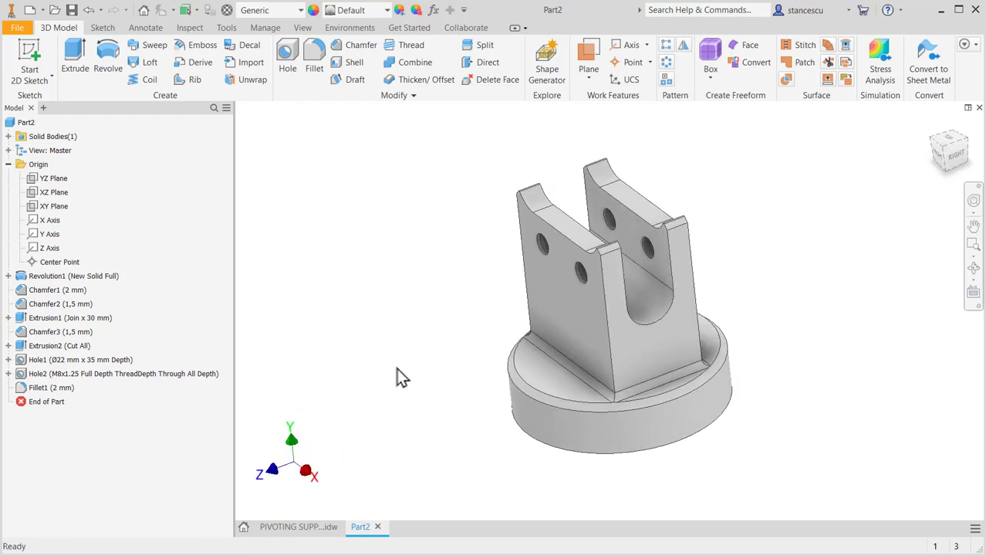
key("F6")
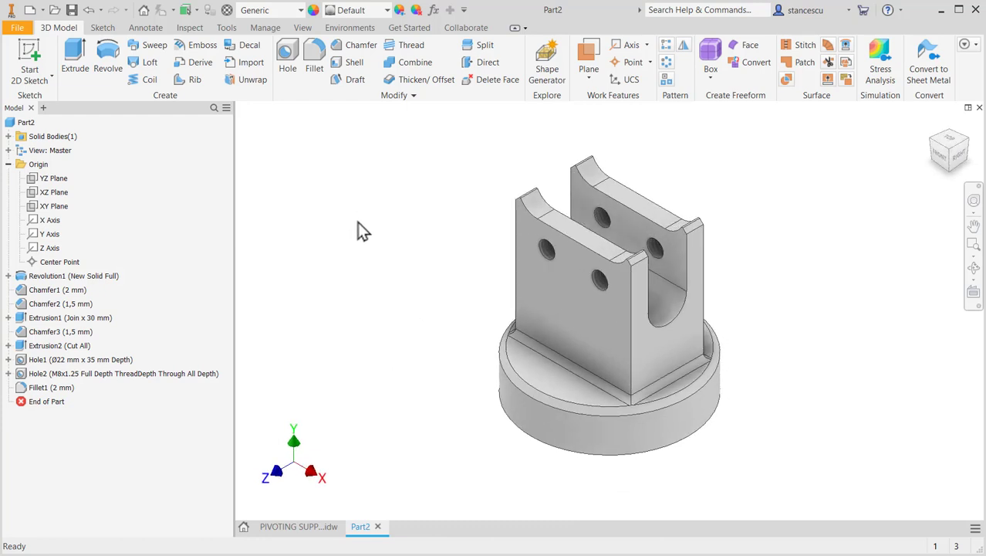
- Assign the Steel, Cast material to the part and set its appearance to Steel - Cast
left_click(271, 10)
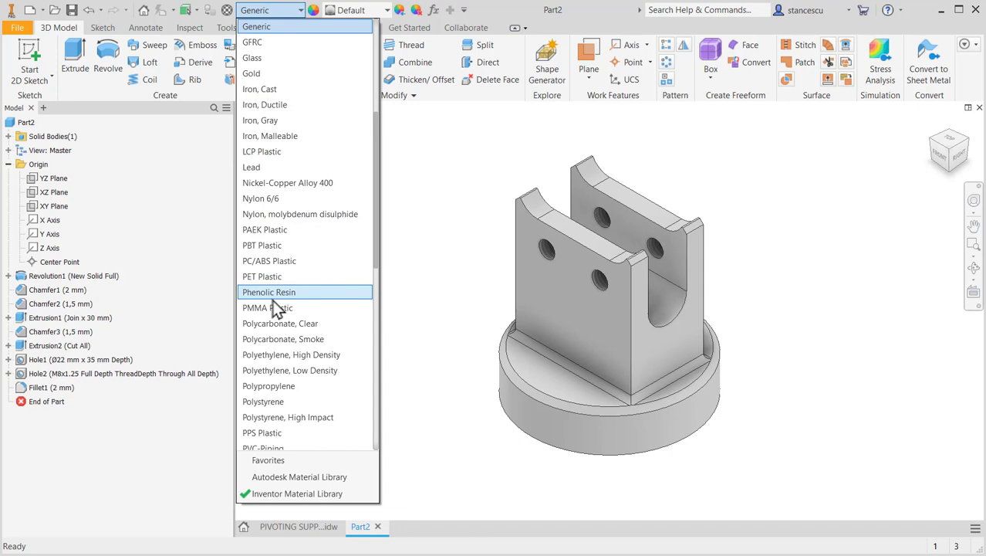
scroll(278, 308, "down", 7)
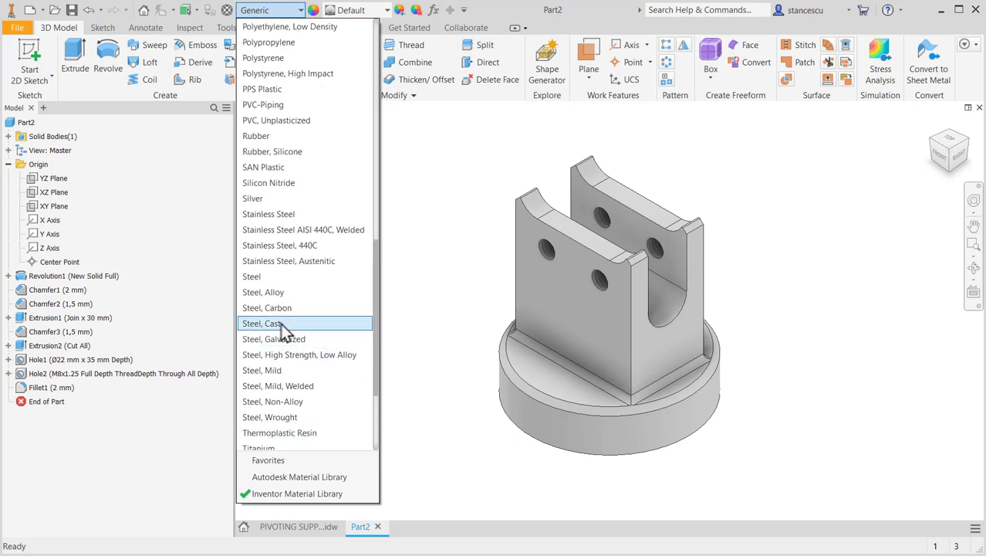
left_click(279, 324)
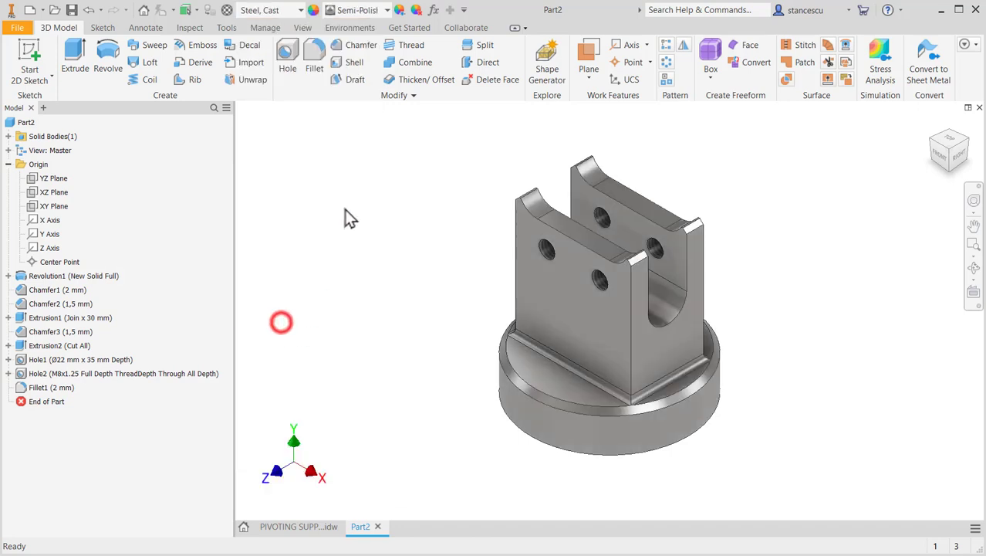
left_click(386, 10)
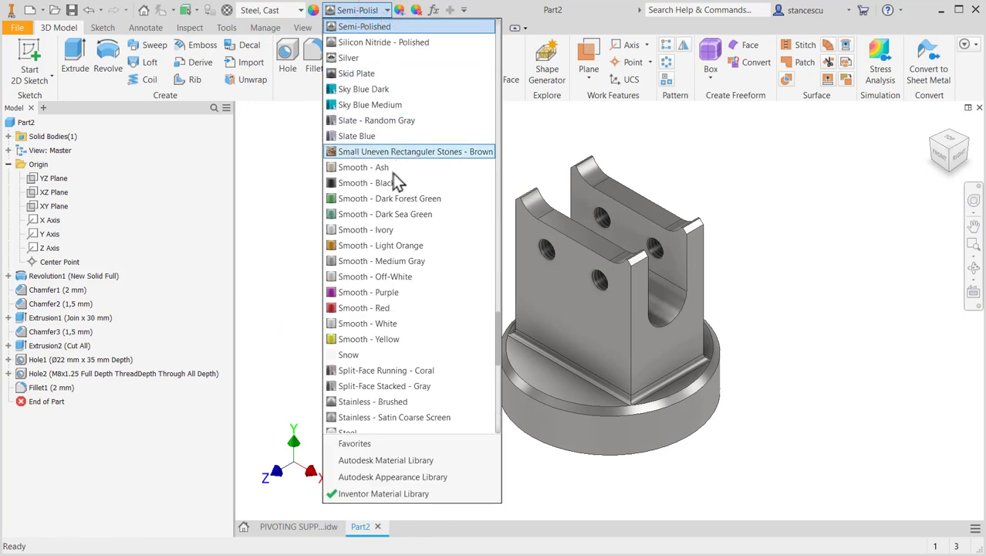
scroll(373, 305, "down", 2)
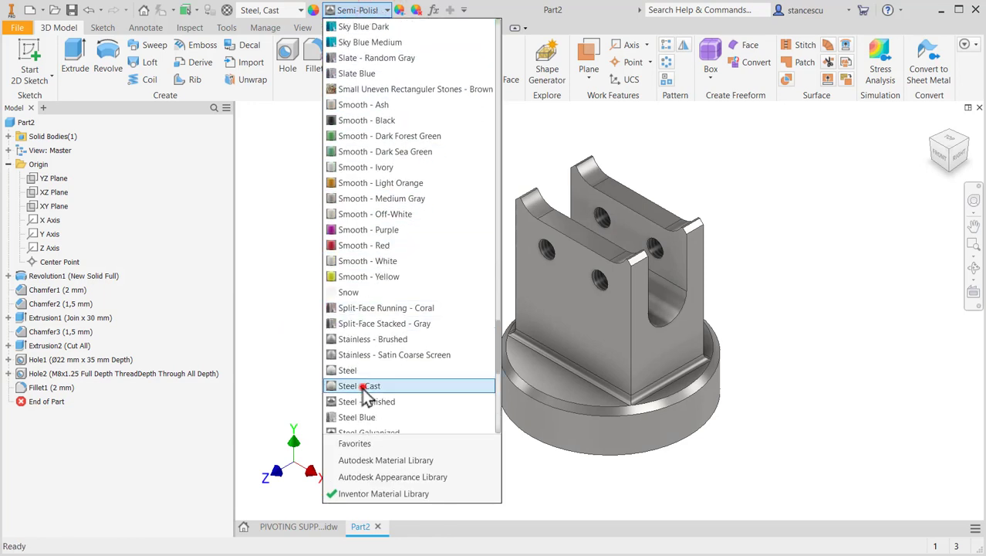
left_click(369, 386)
- Apply the Steel - Polished appearance to the slot's inner faces and to the flange underside, hub and bore faces
scroll(618, 301, "down", 3)
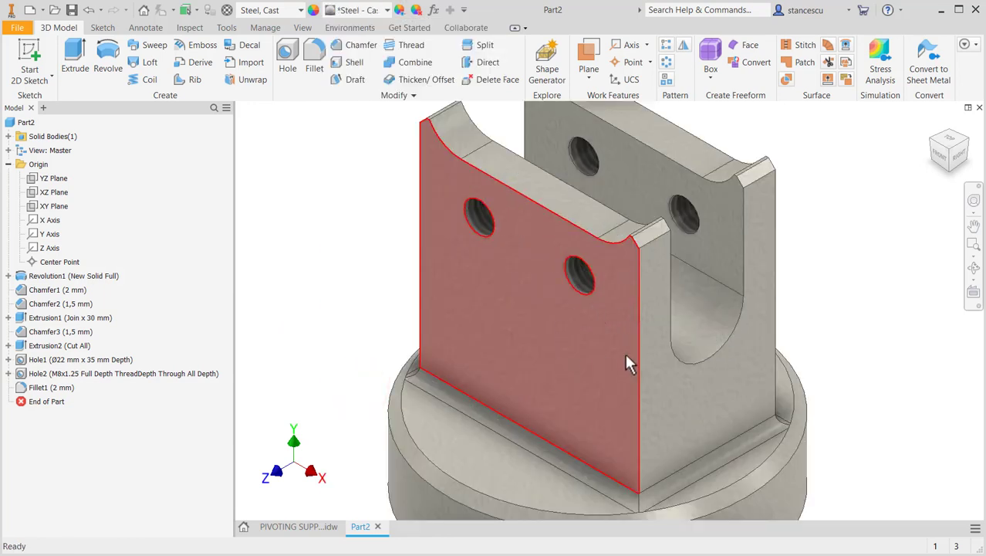
left_click(715, 240)
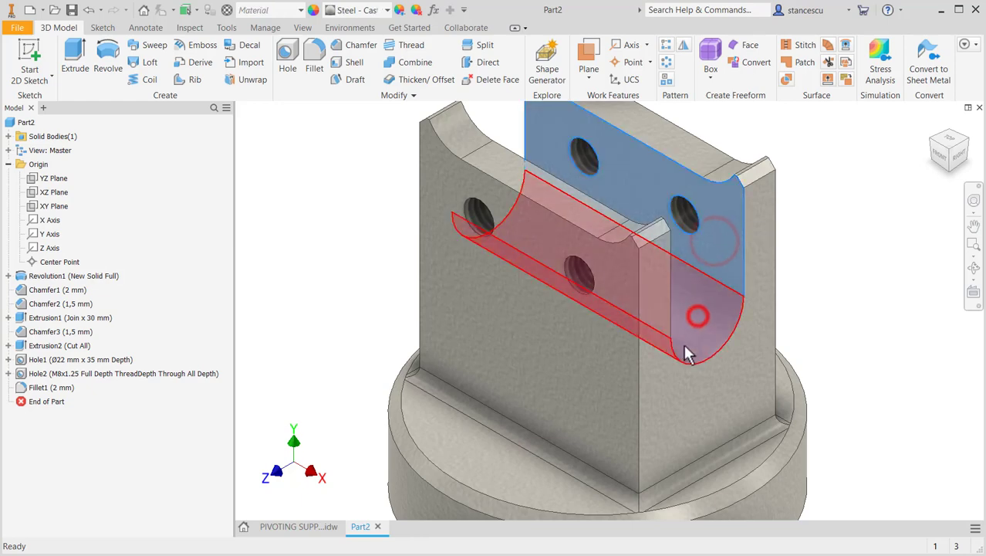
middle_click_drag(689, 354, 568, 352, "shift")
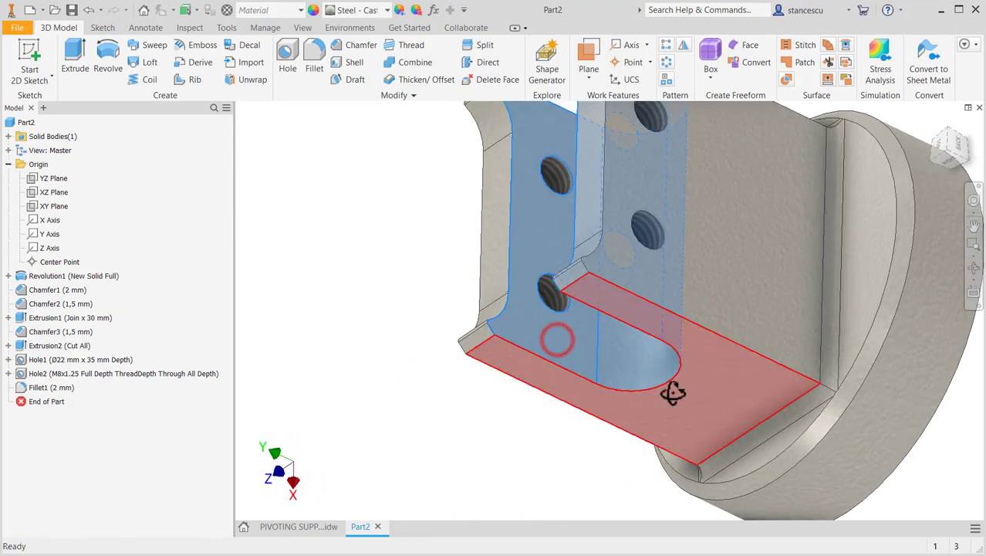
mouse_move(673, 394)
middle_mouse_down("shift")
mouse_move(601, 335)
mouse_move(654, 387)
mouse_move(764, 373)
middle_mouse_up("shift")
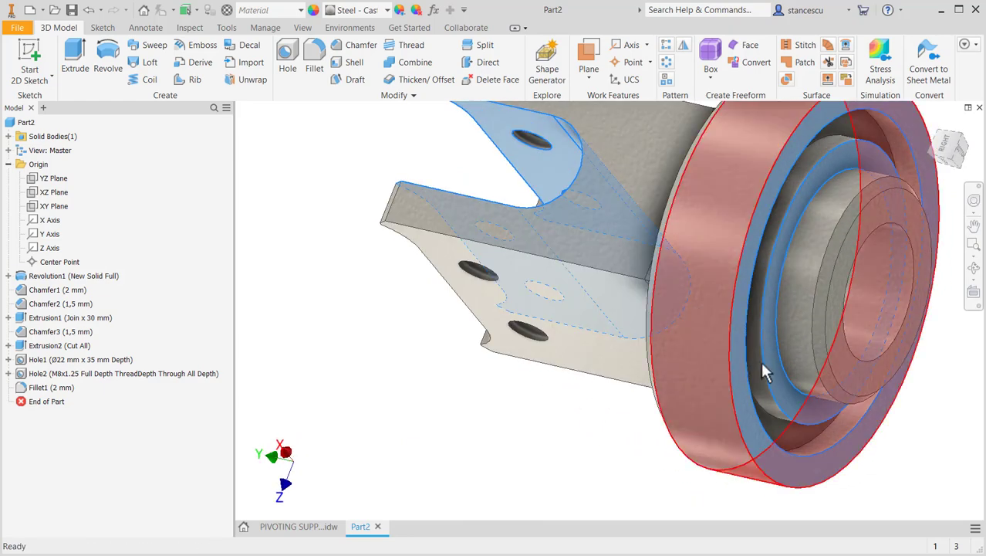
left_click(787, 319, "ctrl")
left_click(884, 289, "ctrl")
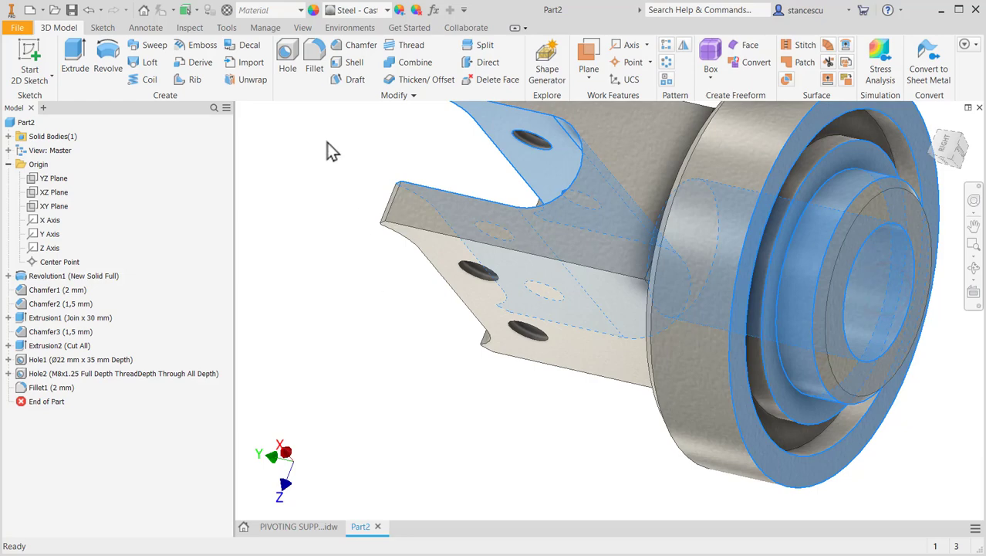
left_click(387, 10)
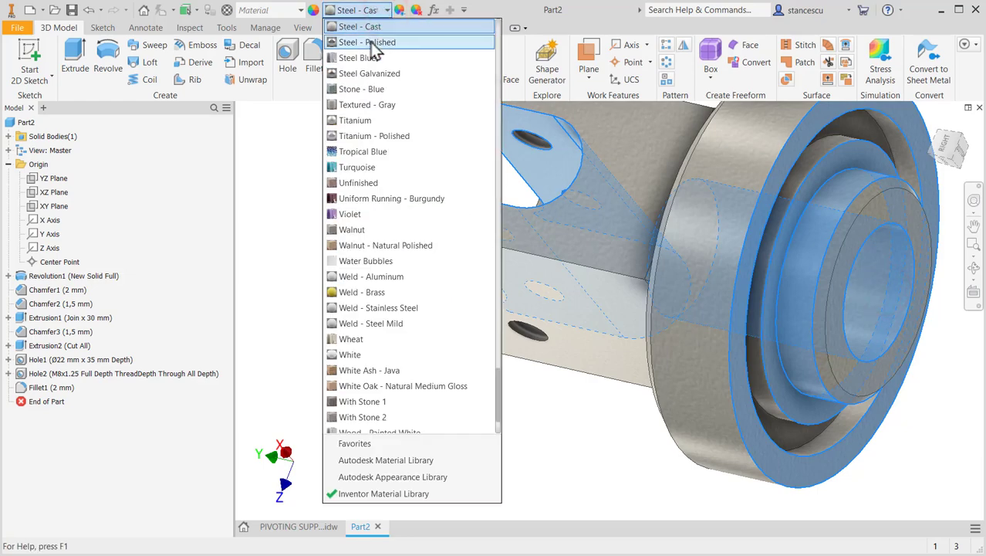
left_click(366, 40)
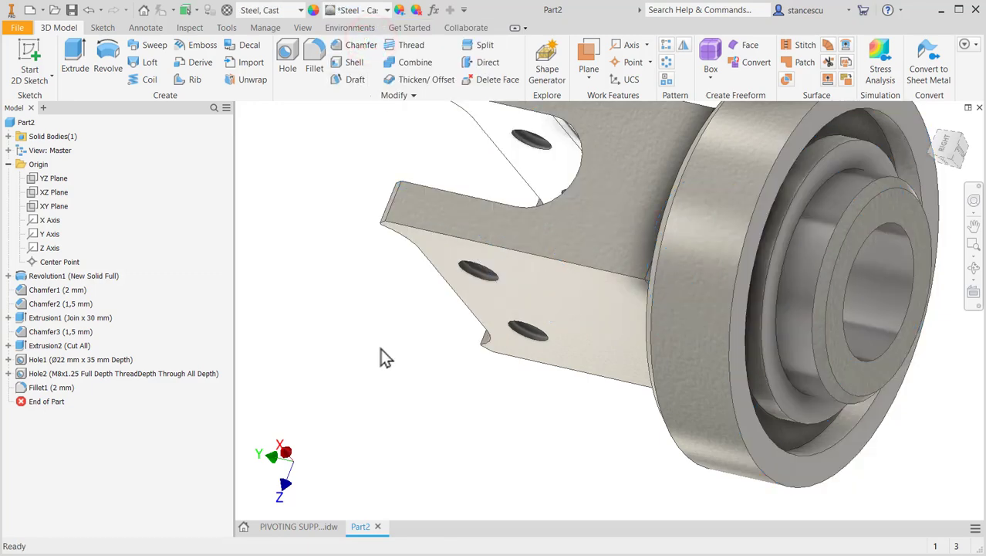
key("F6")
left_click(460, 379)
key("F6")
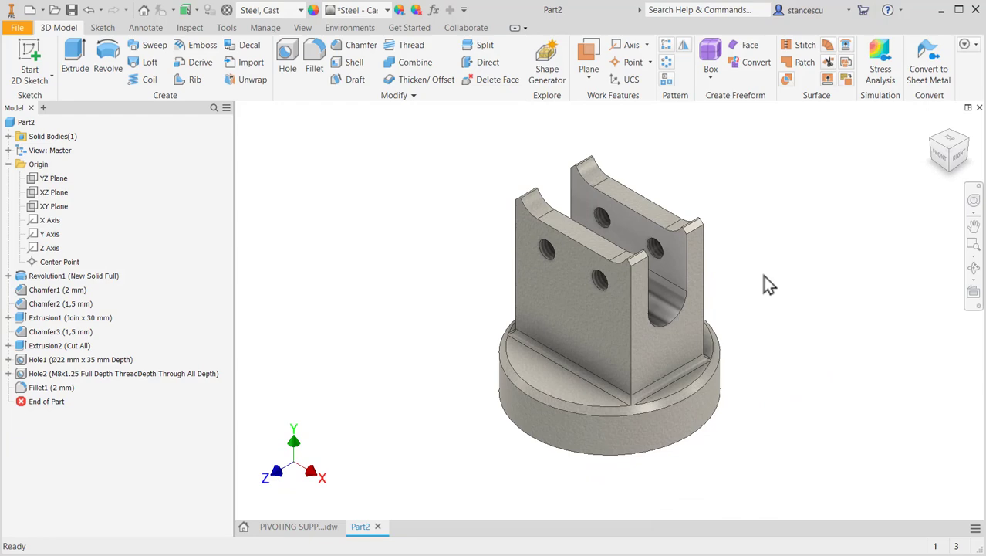
- Update the physical properties in the part's iProperties and examine its mass
middle_click_drag(766, 292, 767, 450, "shift")
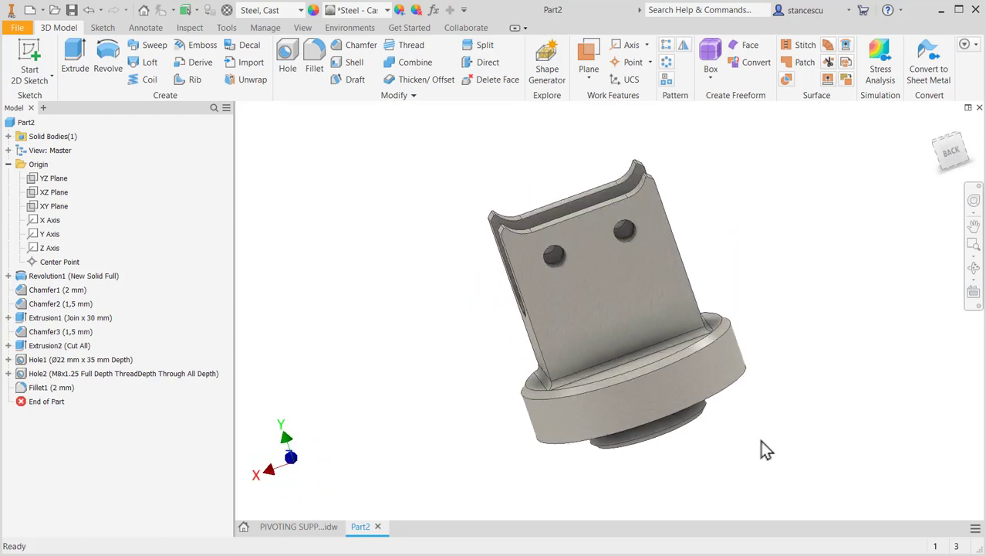
key("F6")
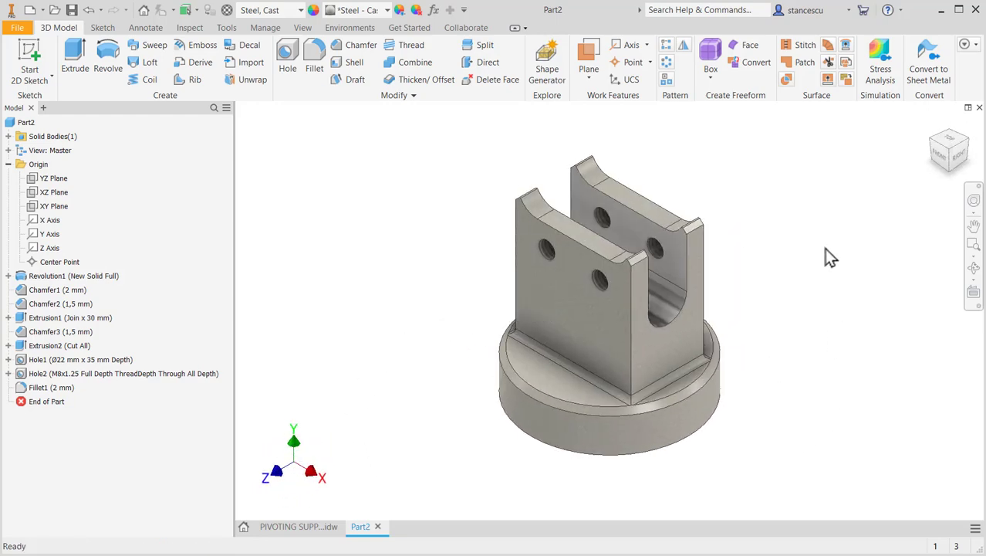
right_click(19, 124)
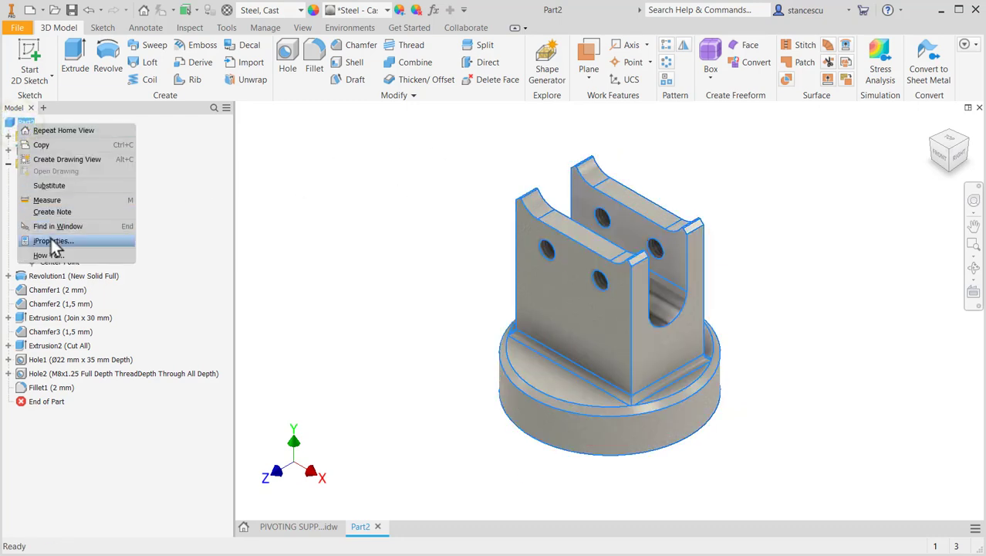
left_click(53, 241)
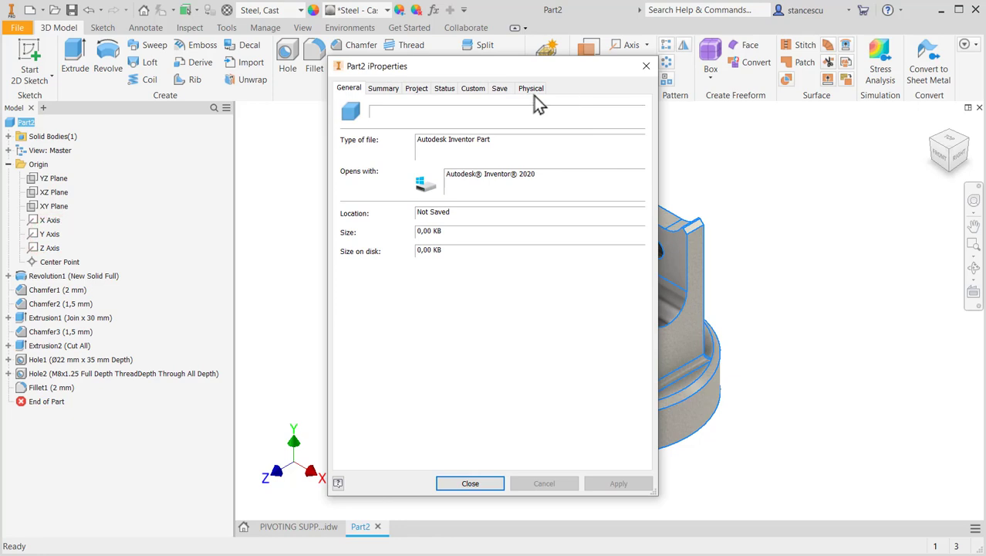
left_click(532, 90)
left_click(601, 121)
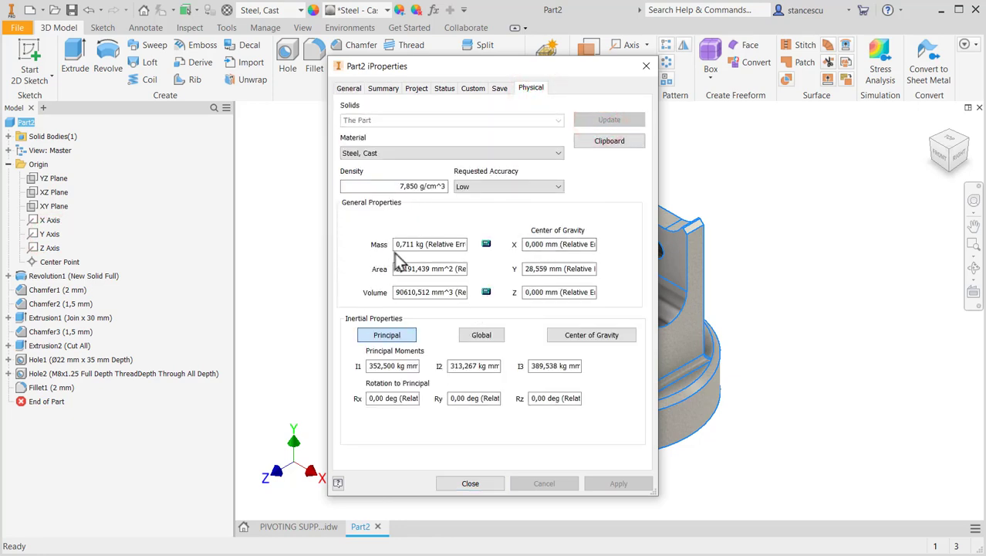
left_click(485, 484)
left_click(837, 199)
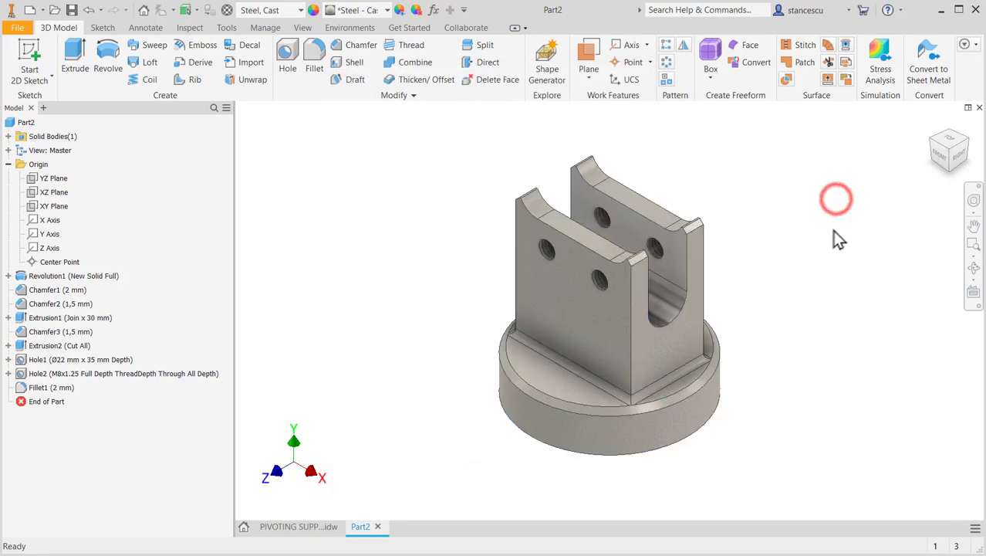